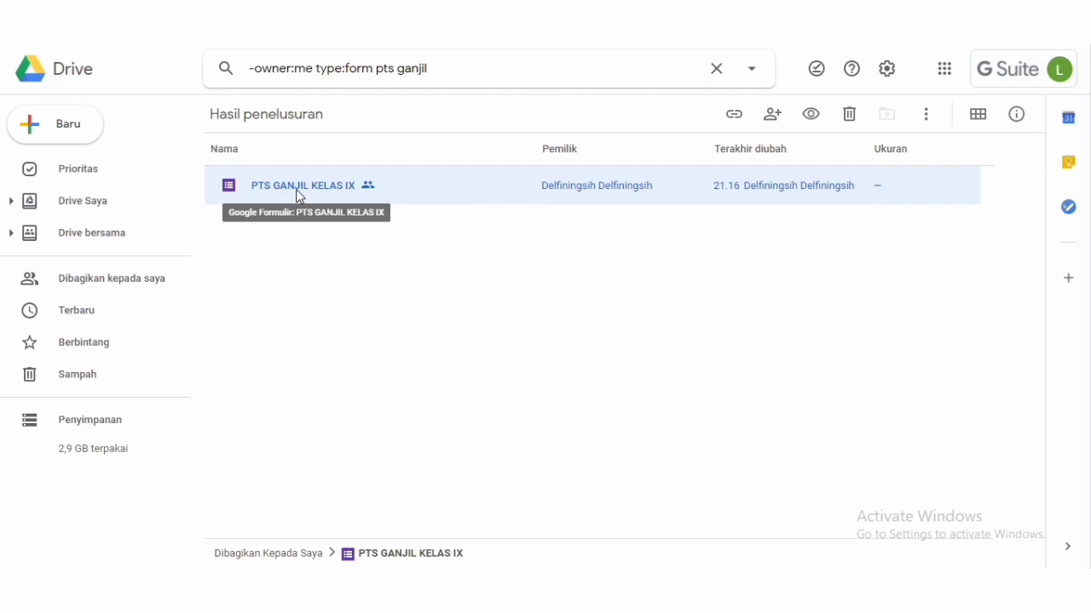
# - Open the PTS GANJIL KELAS IX form, go to its responses, and view them in a spreadsheet
pyautogui.doubleClick(295, 189)
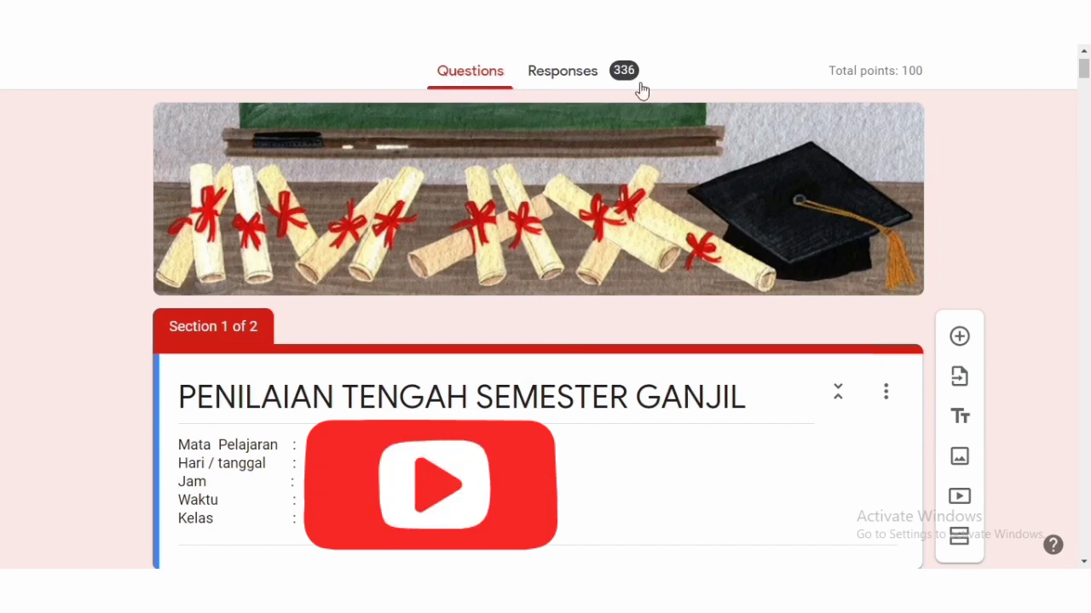
pyautogui.click(570, 72)
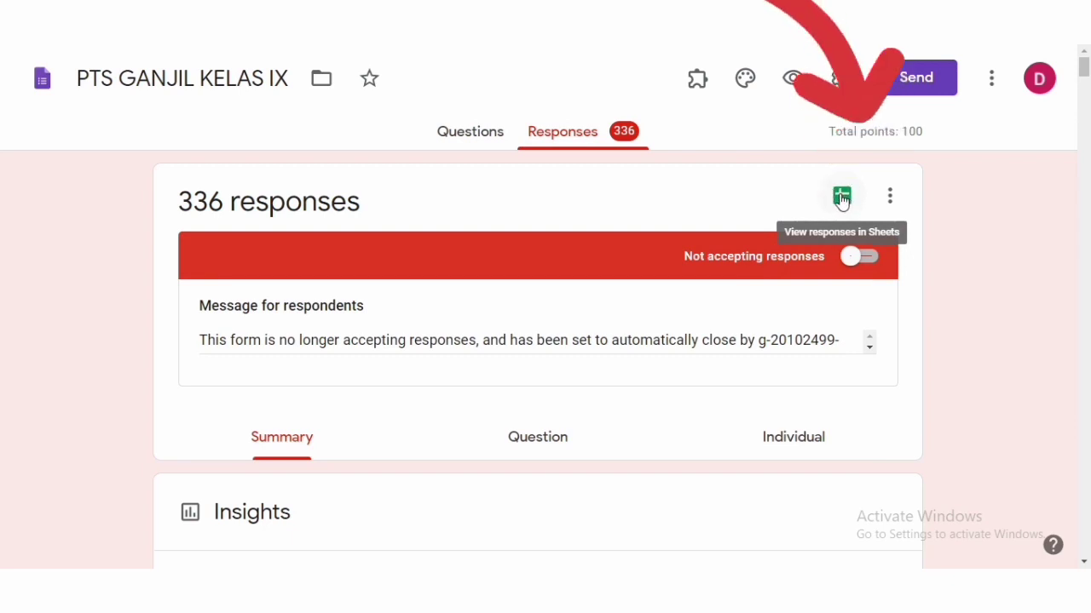
pyautogui.click(841, 197)
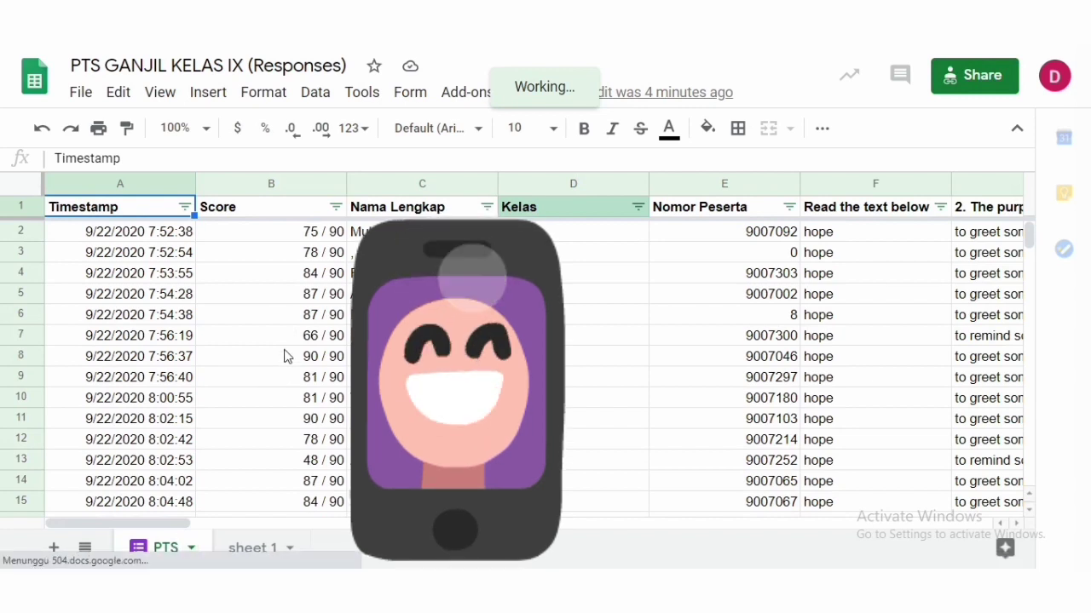
# - Scroll through the response rows on the PTS sheet to review the submitted scores
pyautogui.scroll(-5, 286, 356)
pyautogui.scroll(4, 315, 308)
pyautogui.click(315, 298)
pyautogui.scroll(-5, 290, 361)
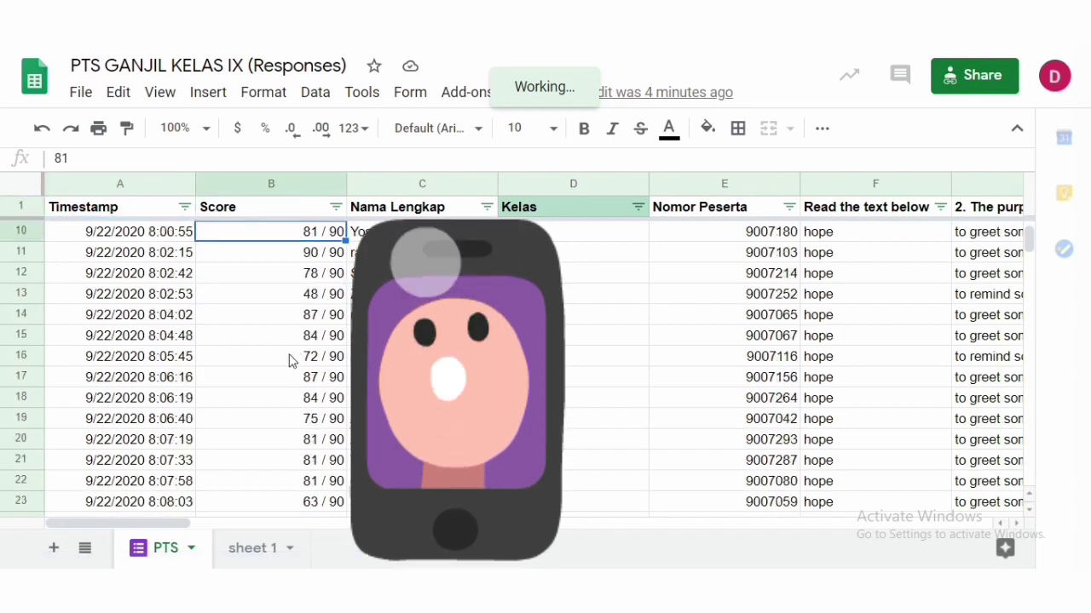
pyautogui.scroll(-10, 189, 528)
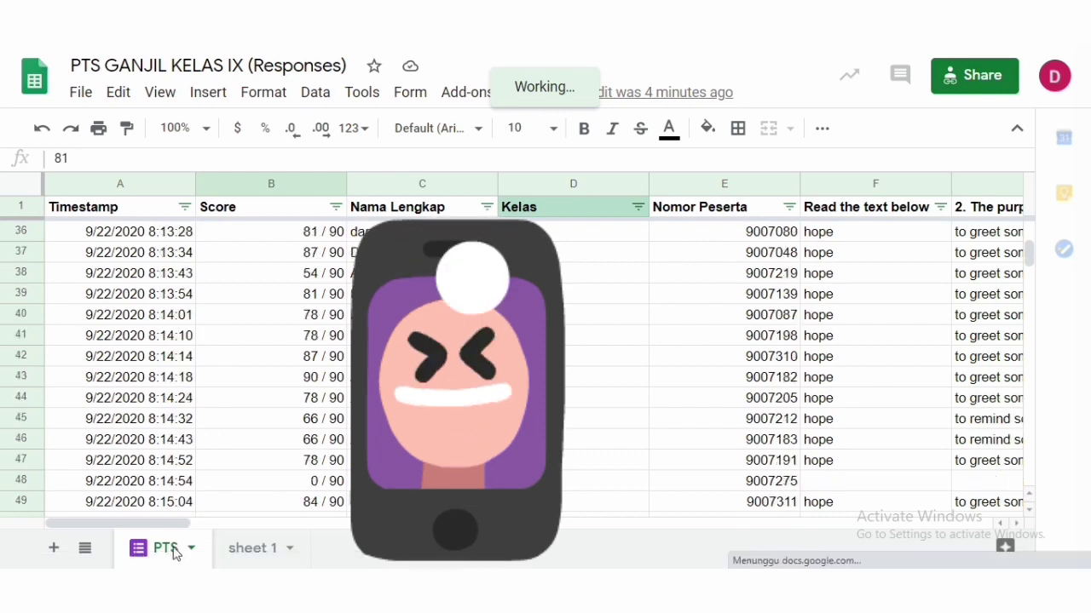
pyautogui.scroll(-4, 128, 541)
pyautogui.scroll(-3, 128, 541)
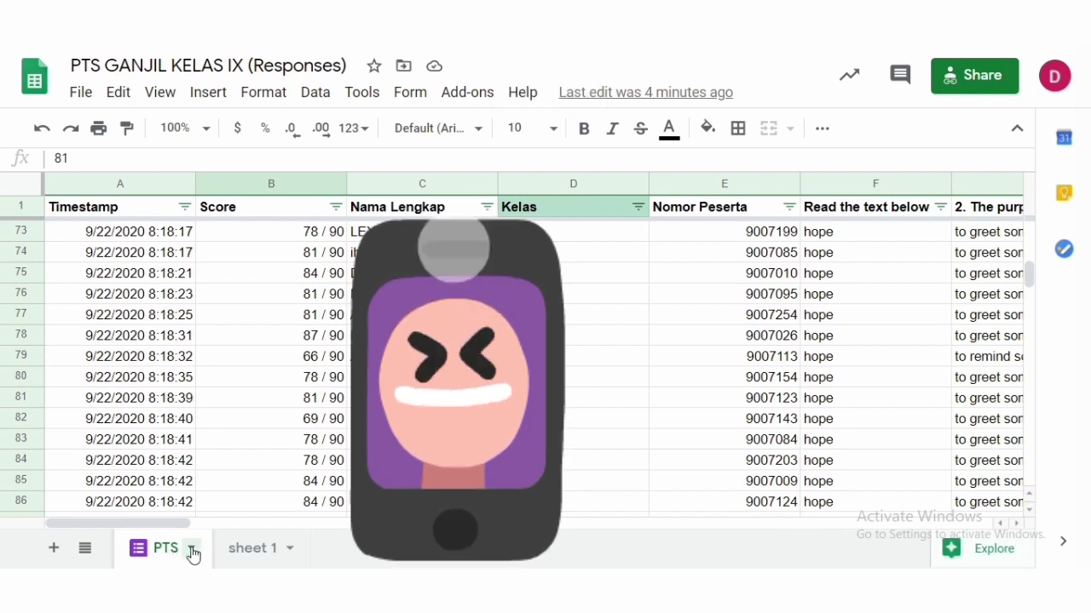
# - Rename the response sheet tab as PTS
pyautogui.click(193, 548)
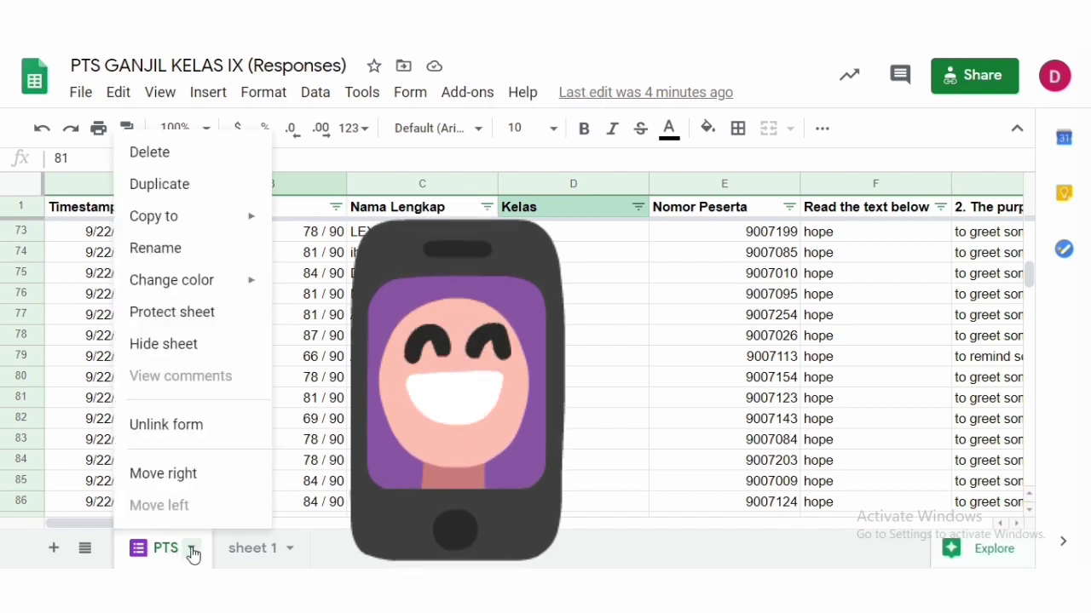
pyautogui.click(210, 247)
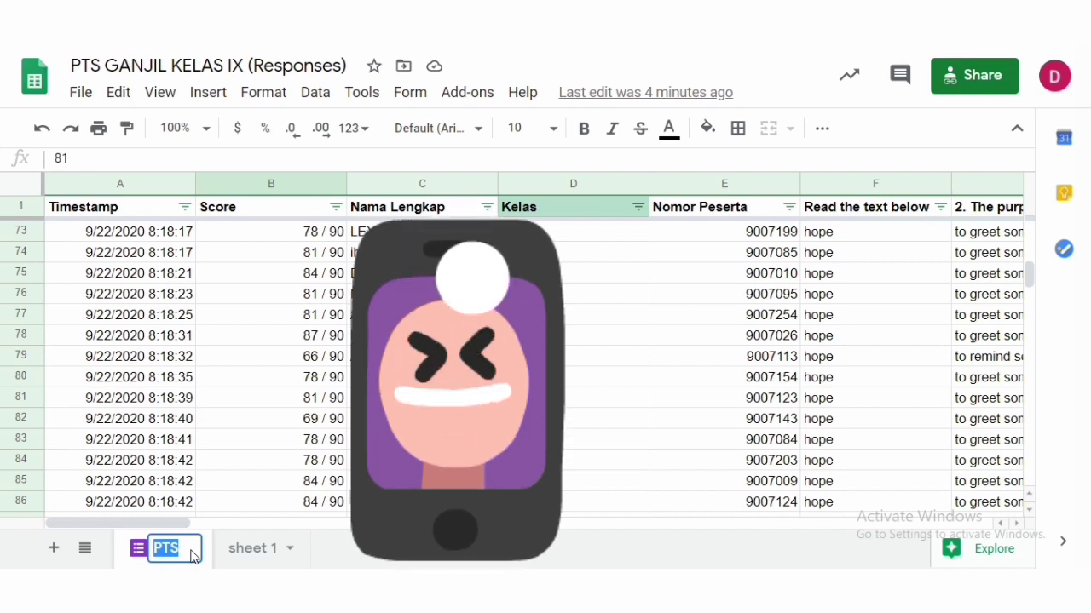
pyautogui.write('PTS')
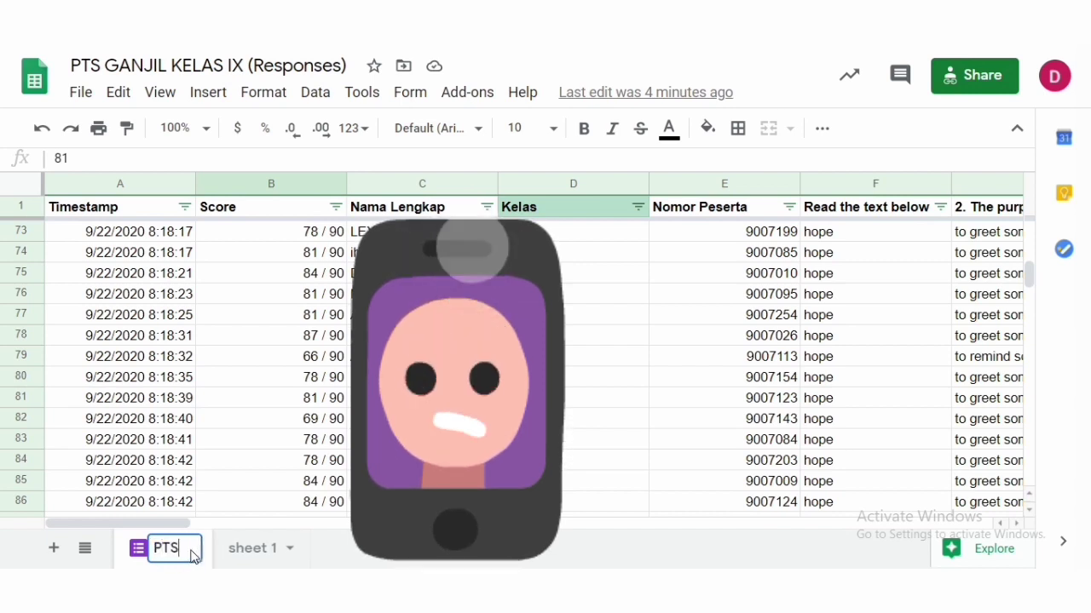
pyautogui.click(251, 510)
pyautogui.click(191, 548)
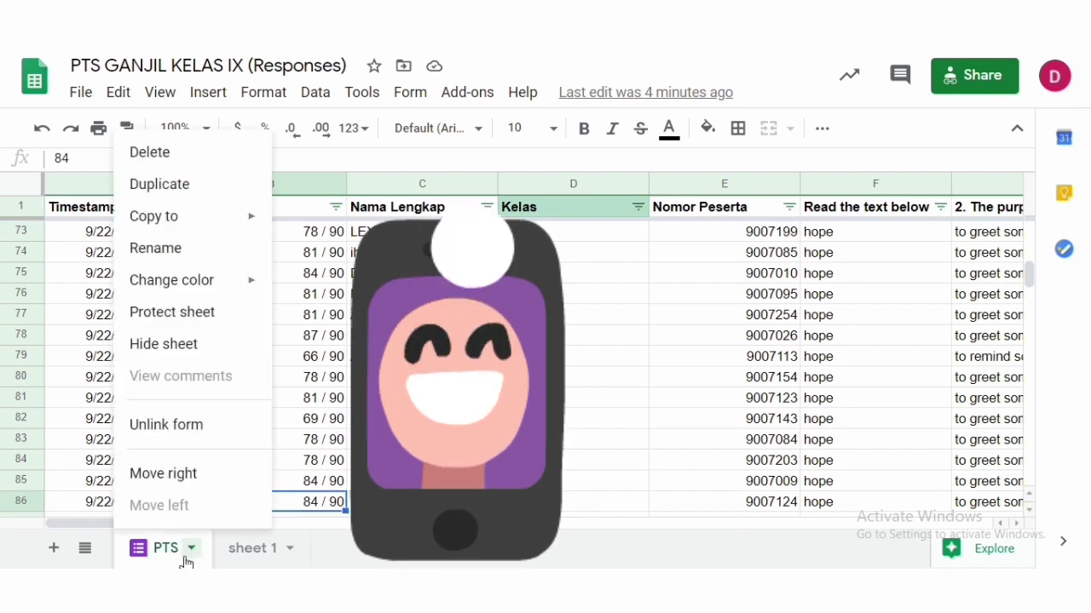
pyautogui.click(190, 555)
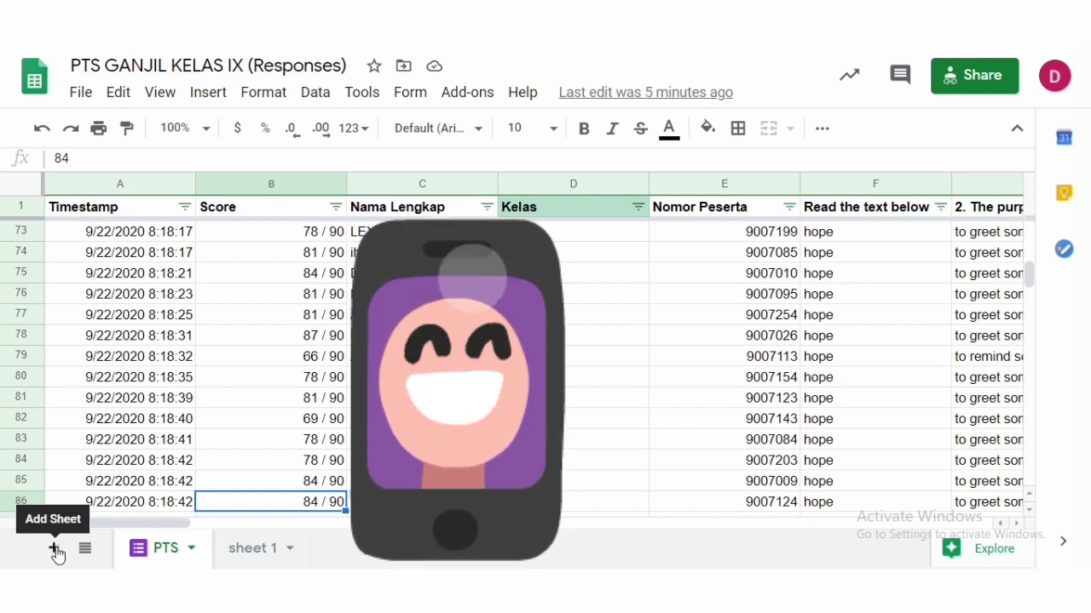
# - Switch to sheet 1 and examine the report template's column headers, from NO through NILAI
pyautogui.click(254, 552)
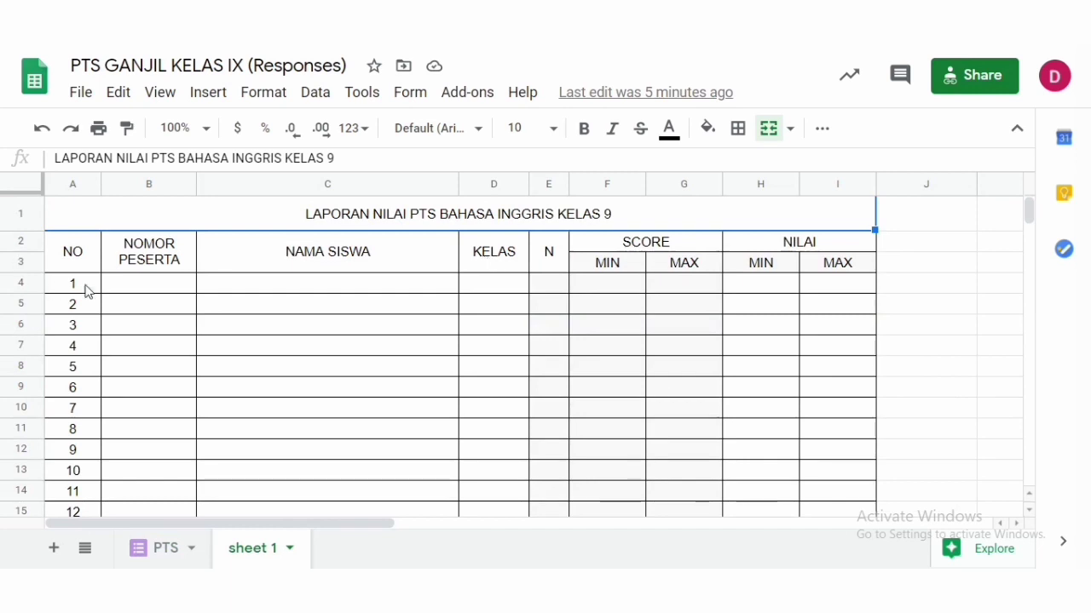
pyautogui.click(150, 306)
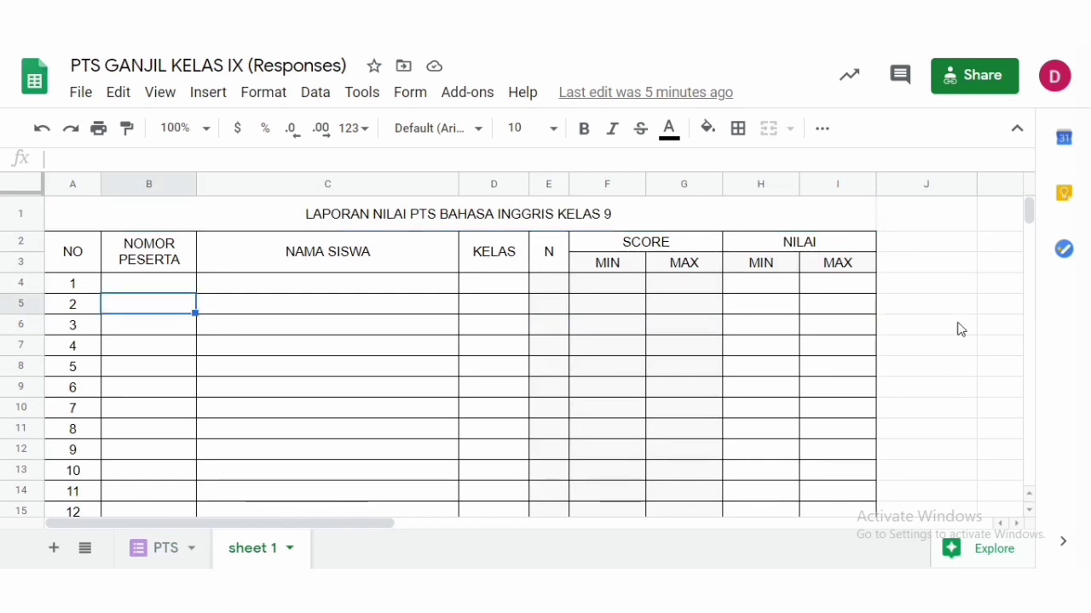
pyautogui.click(162, 288)
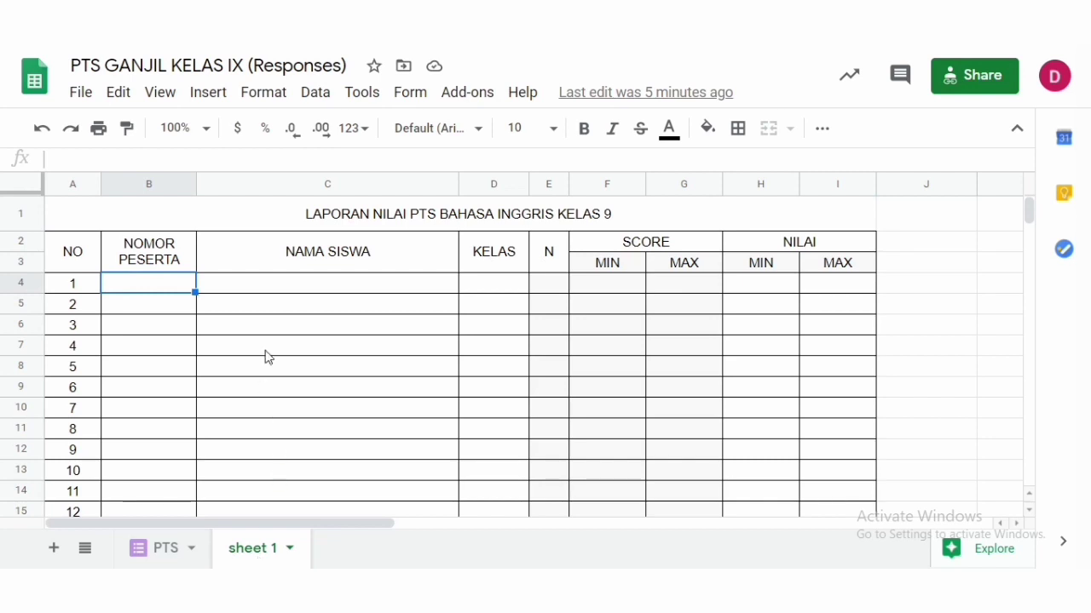
pyautogui.click(79, 260)
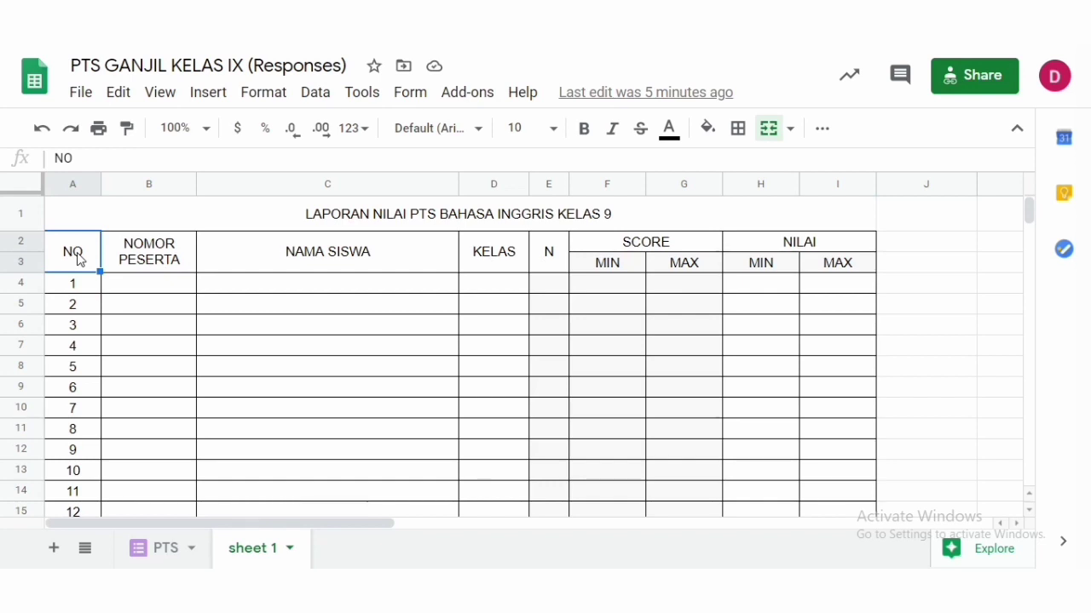
pyautogui.click(163, 260)
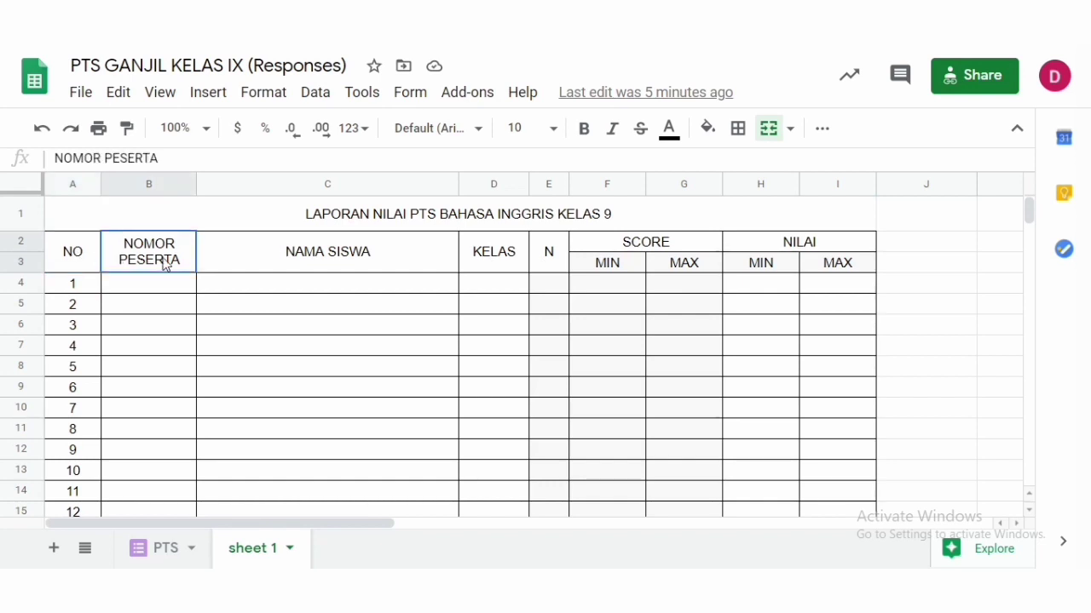
pyautogui.click(355, 267)
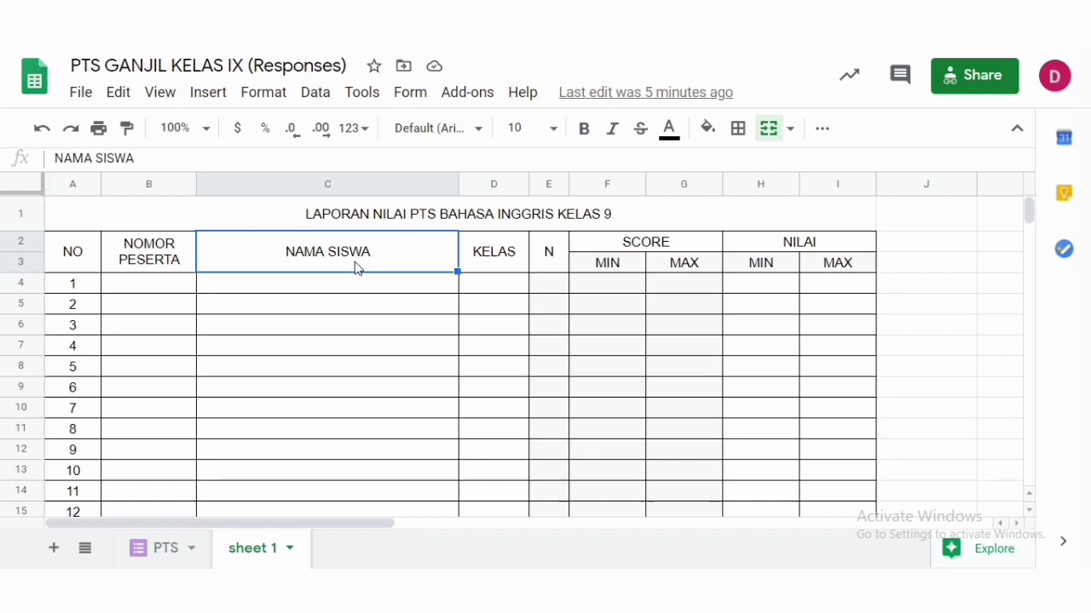
pyautogui.click(511, 264)
pyautogui.click(554, 266)
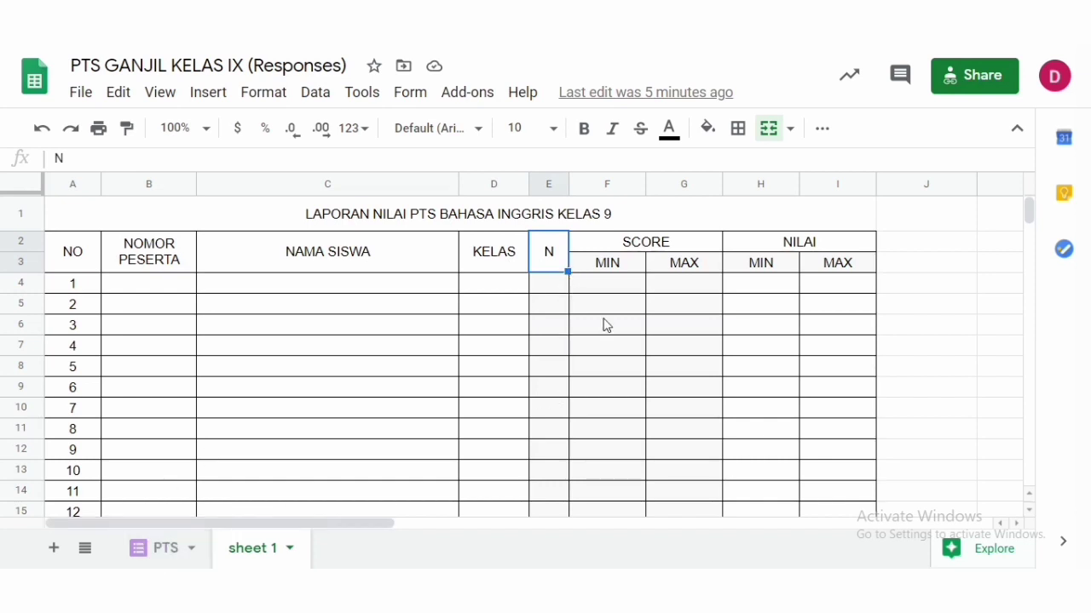
pyautogui.click(643, 247)
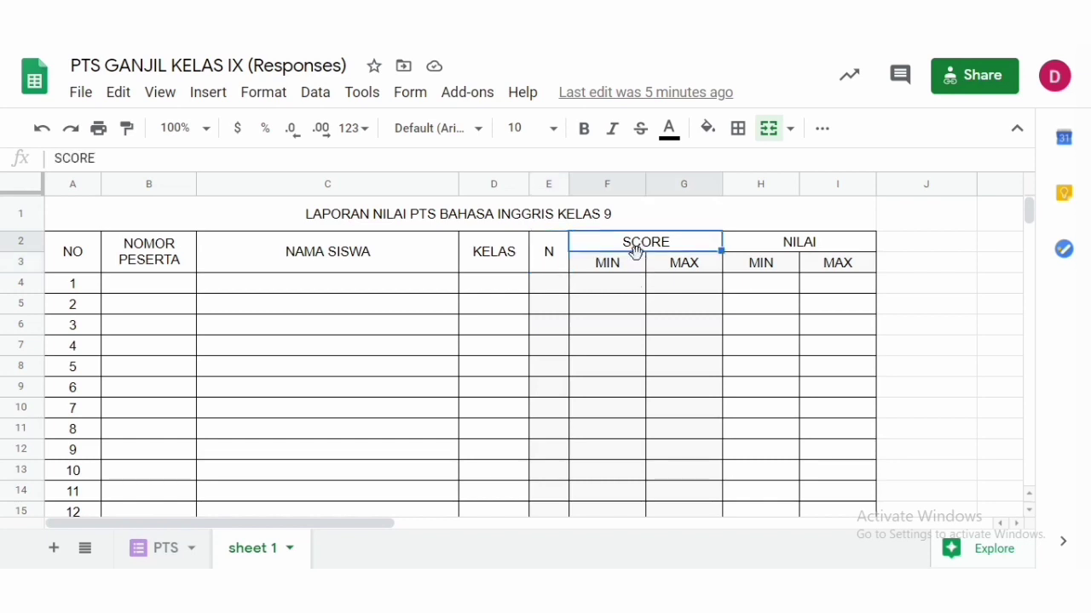
pyautogui.click(806, 248)
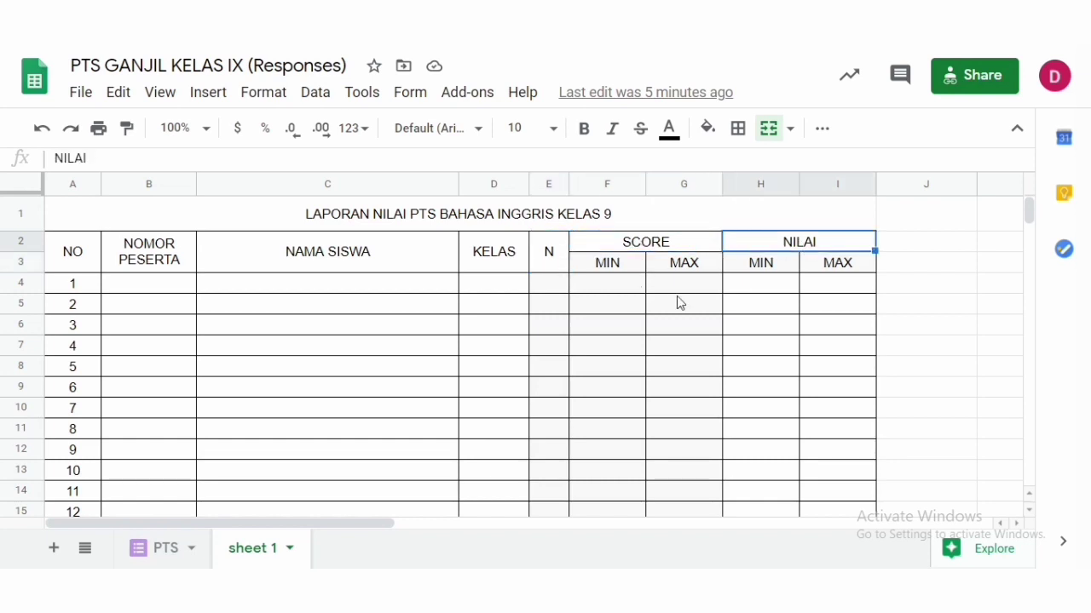
# - Compare the PTS responses sheet with the report template on sheet 1
pyautogui.click(163, 558)
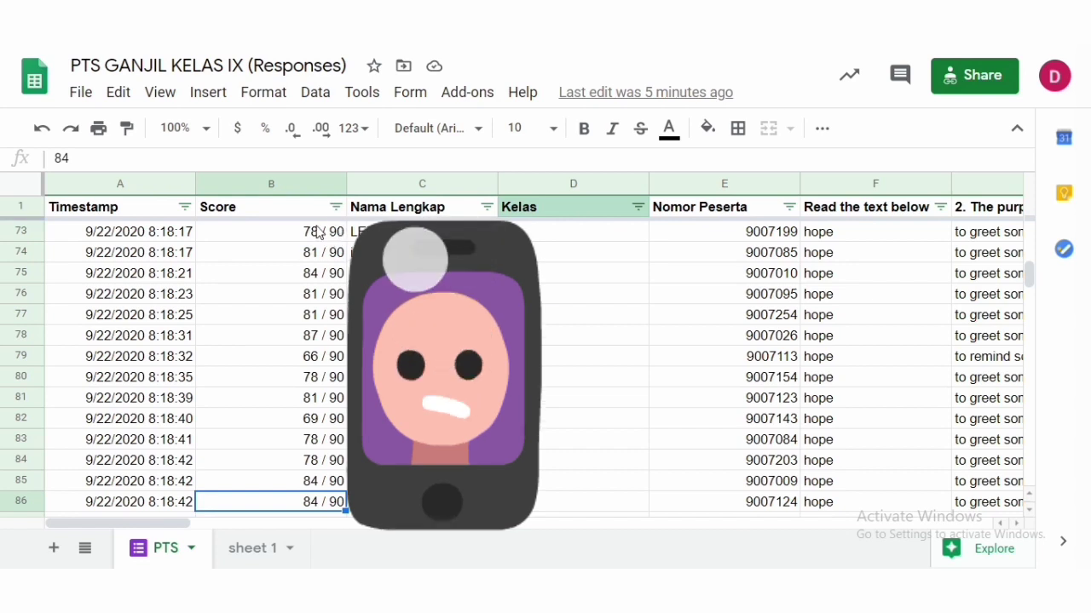
pyautogui.click(258, 551)
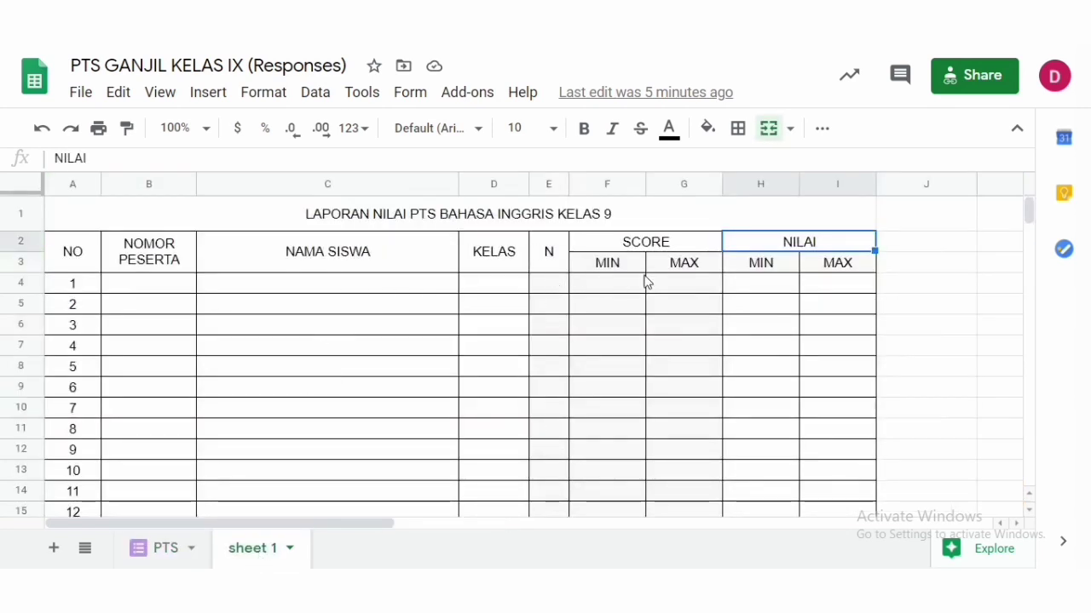
pyautogui.click(176, 553)
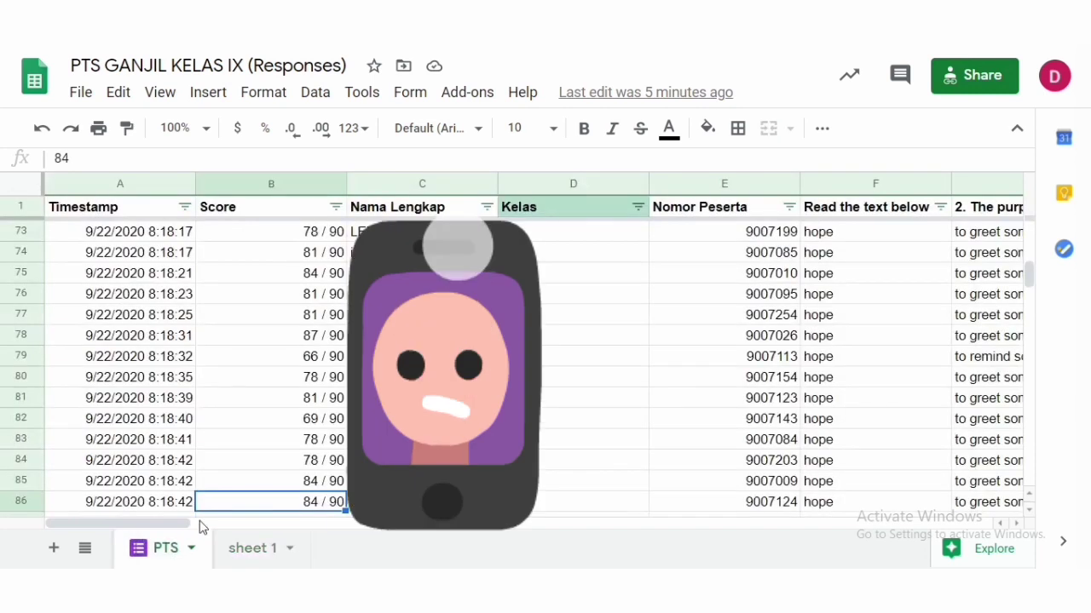
pyautogui.click(255, 548)
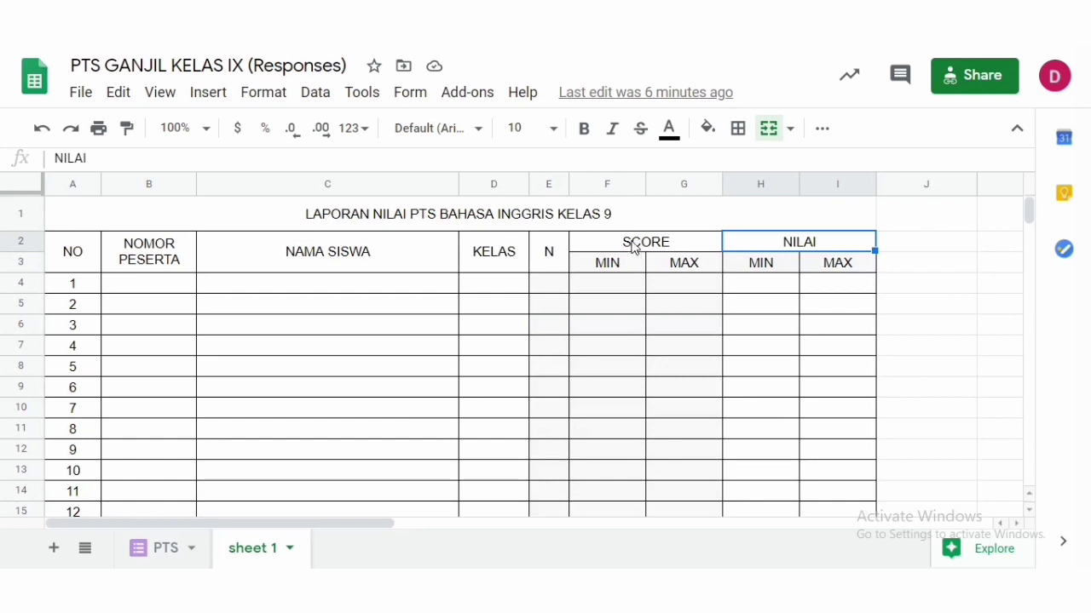
# - Examine the SCORE and NILAI header cells with their MIN and MAX sub-columns in the template
pyautogui.click(632, 245)
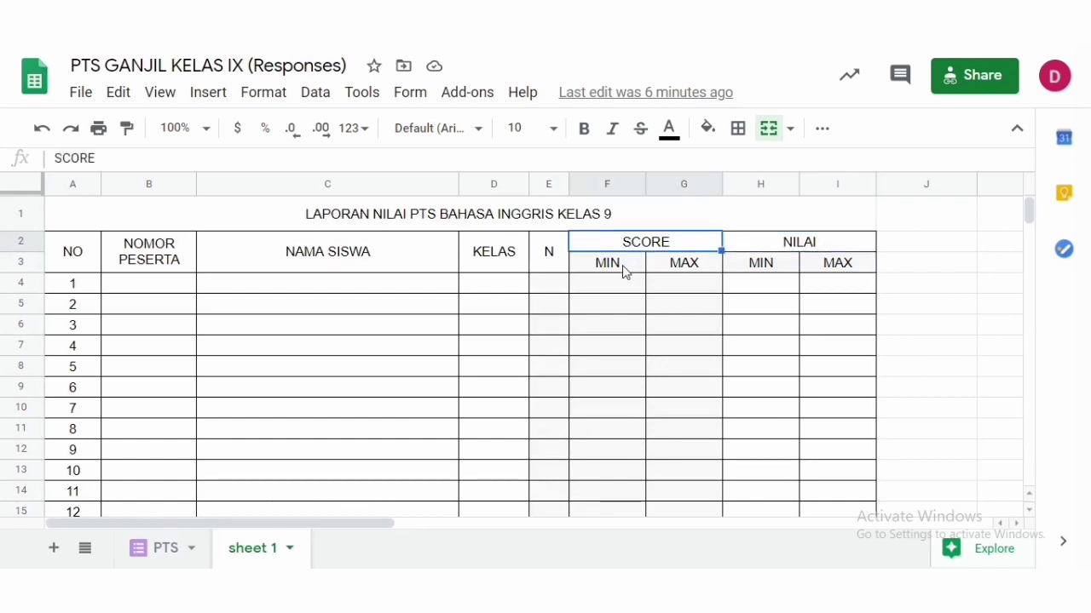
pyautogui.click(623, 271)
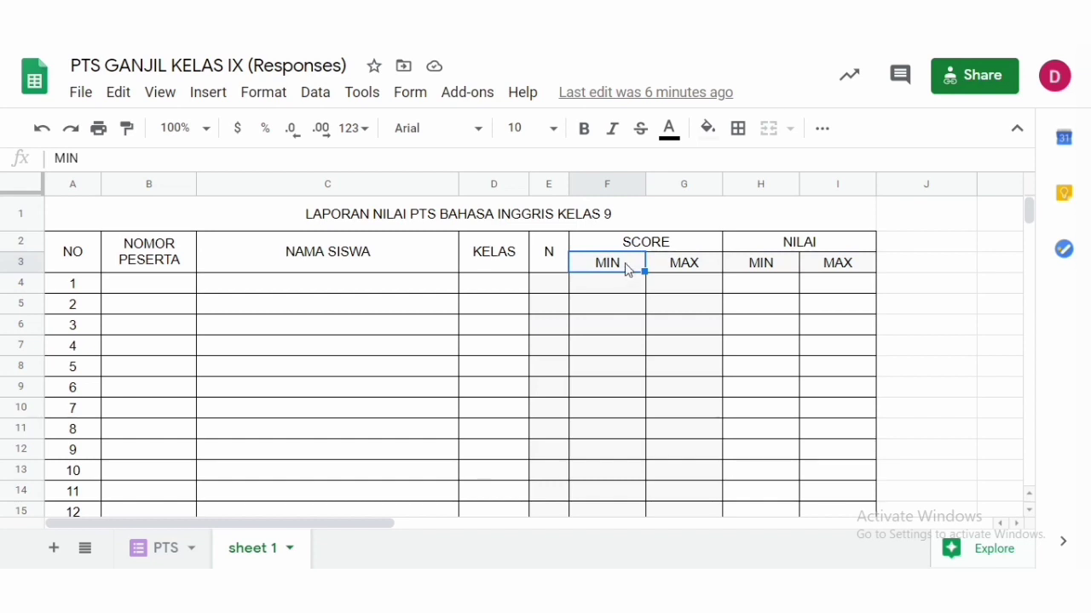
pyautogui.click(686, 270)
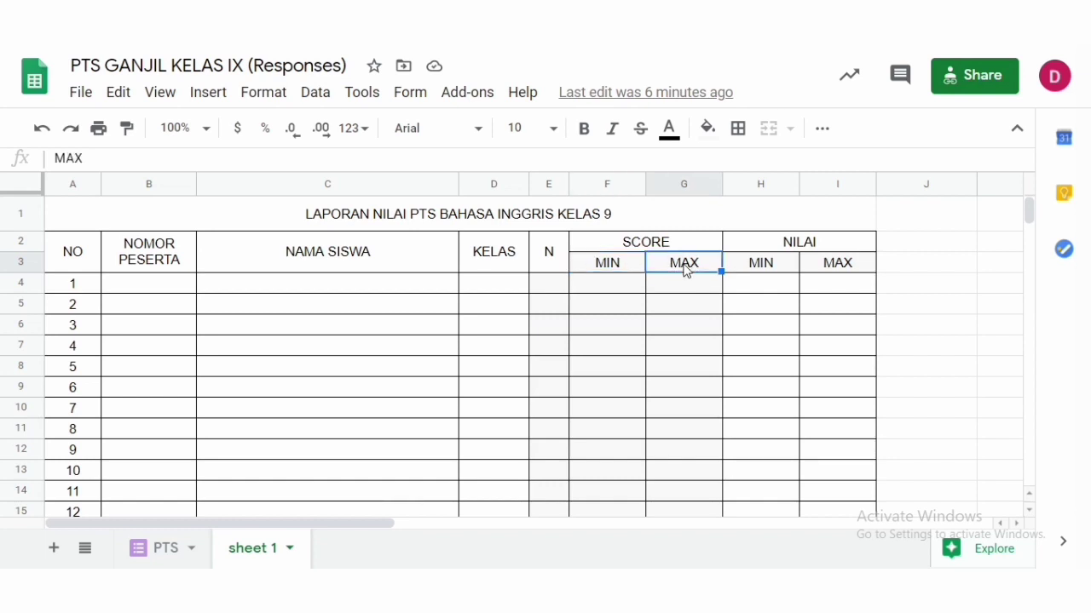
pyautogui.click(811, 246)
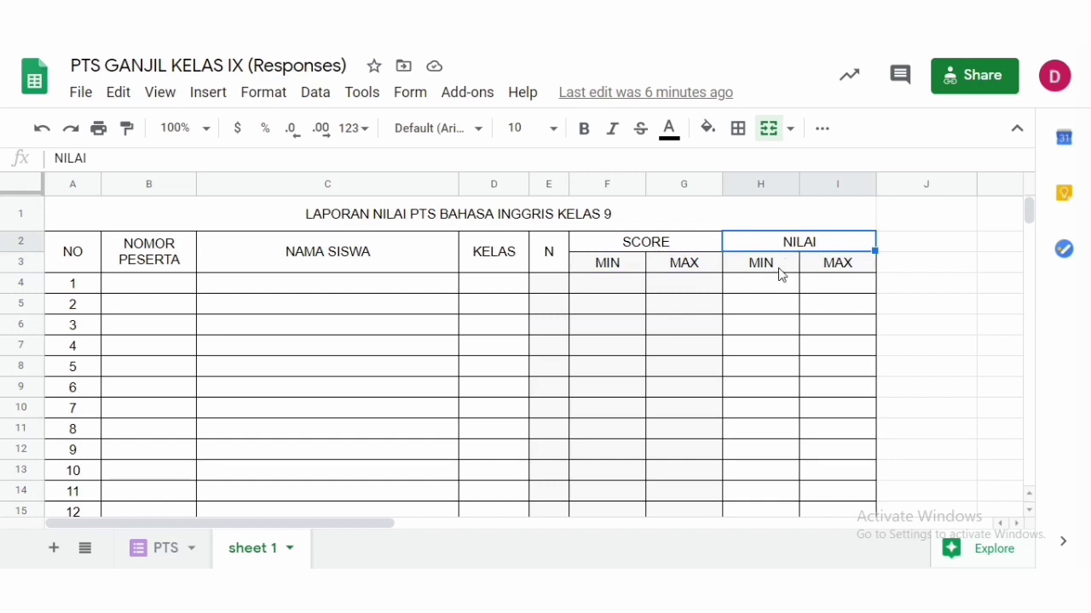
pyautogui.click(780, 275)
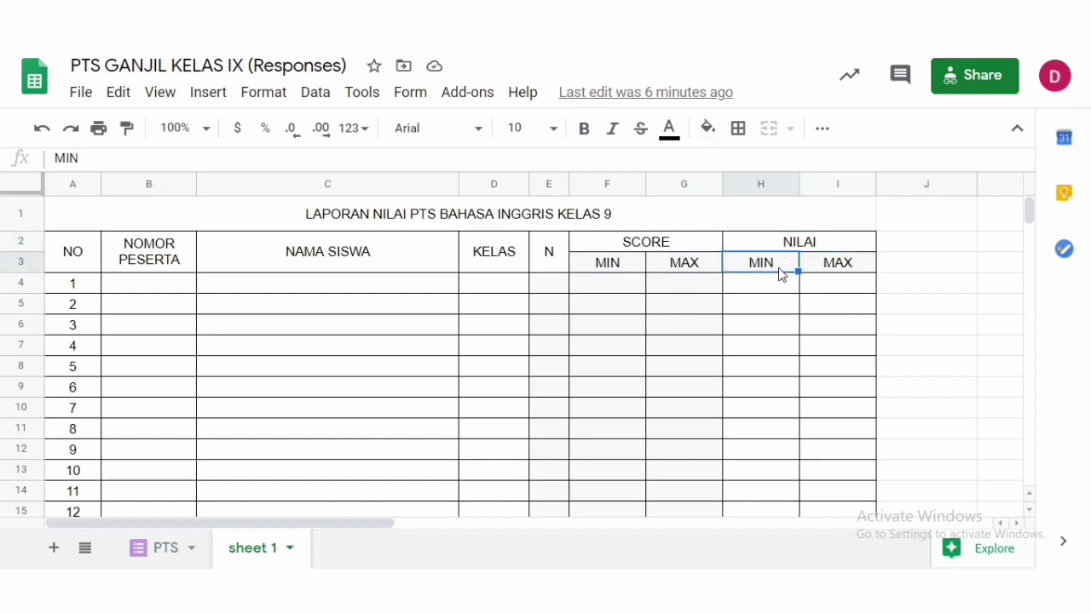
pyautogui.click(856, 274)
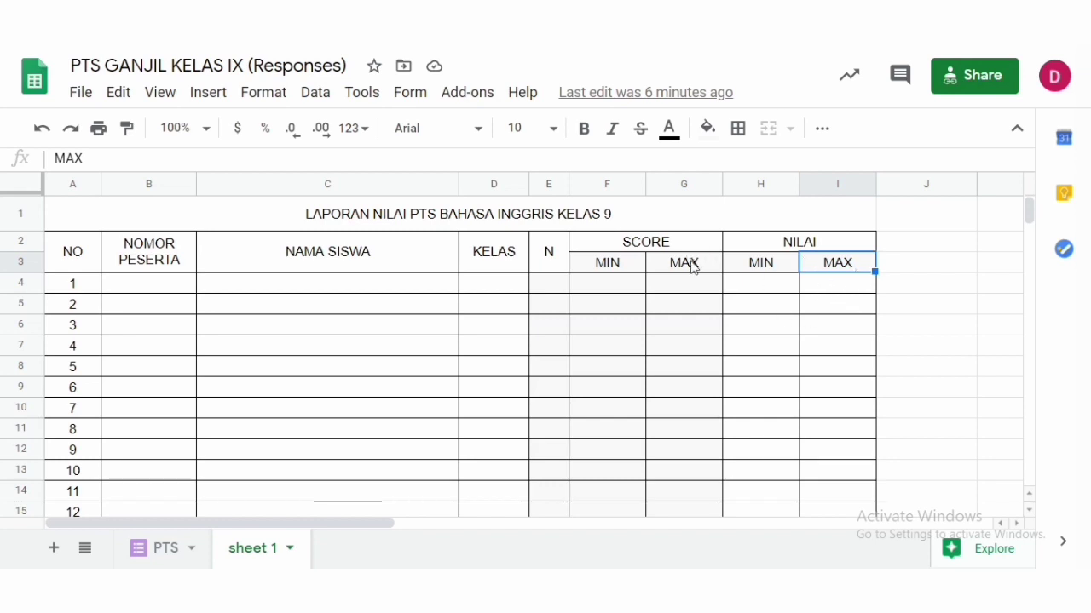
pyautogui.click(695, 268)
pyautogui.click(844, 271)
pyautogui.click(621, 274)
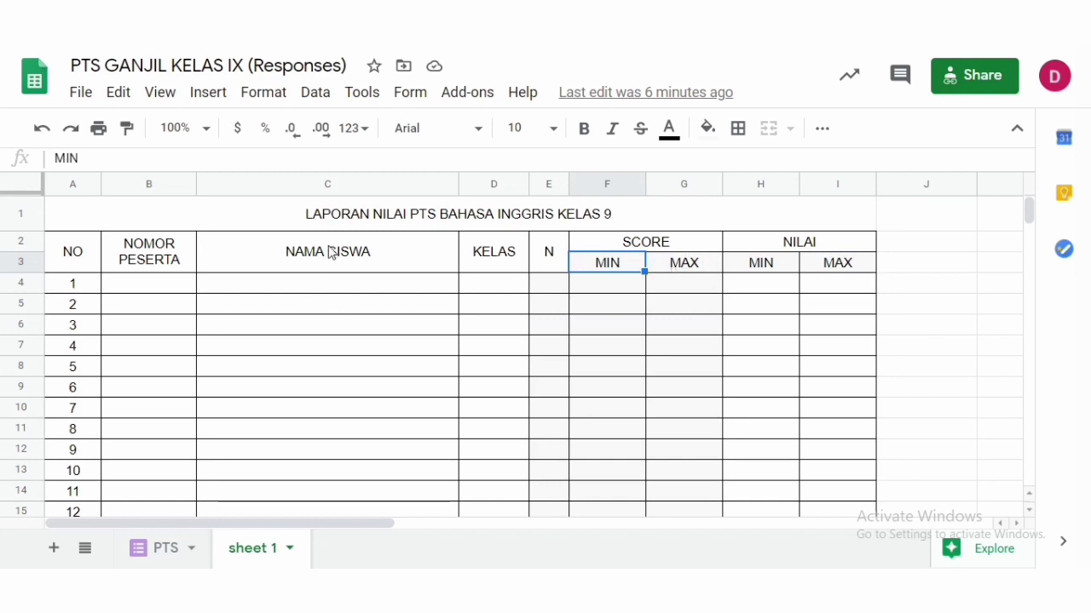
# - Examine the NOMOR PESERTA and NAMA SISWA headers and the first data row of the template
pyautogui.click(163, 265)
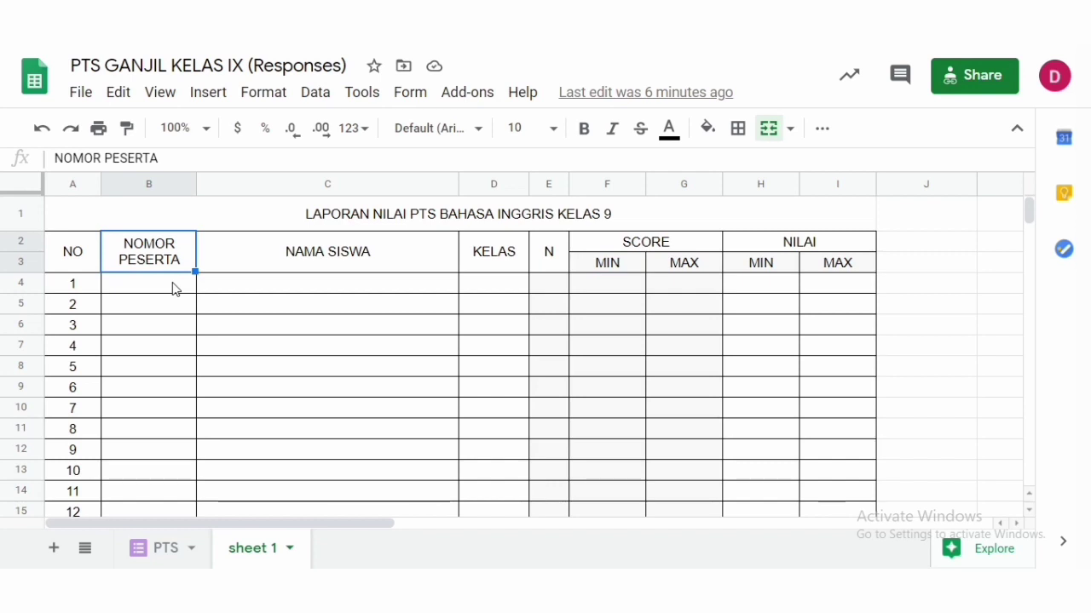
pyautogui.click(173, 289)
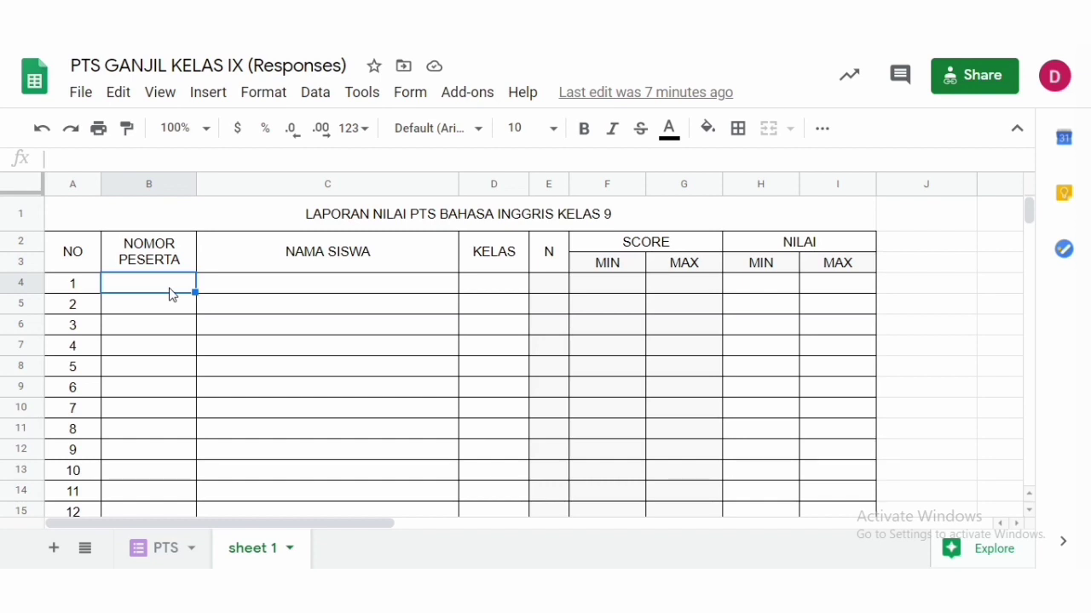
pyautogui.click(226, 288)
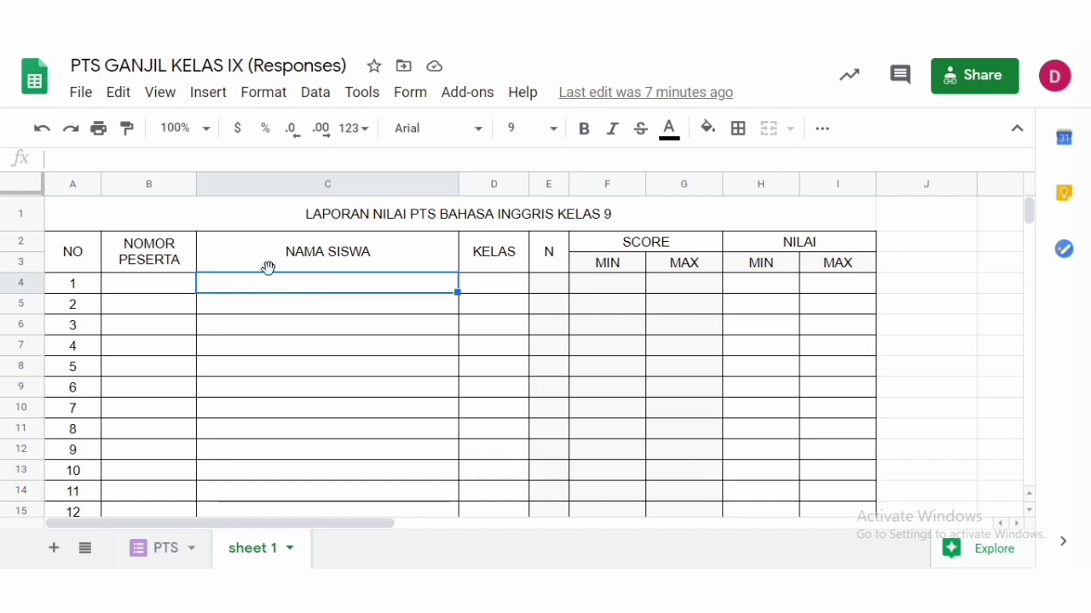
pyautogui.click(150, 287)
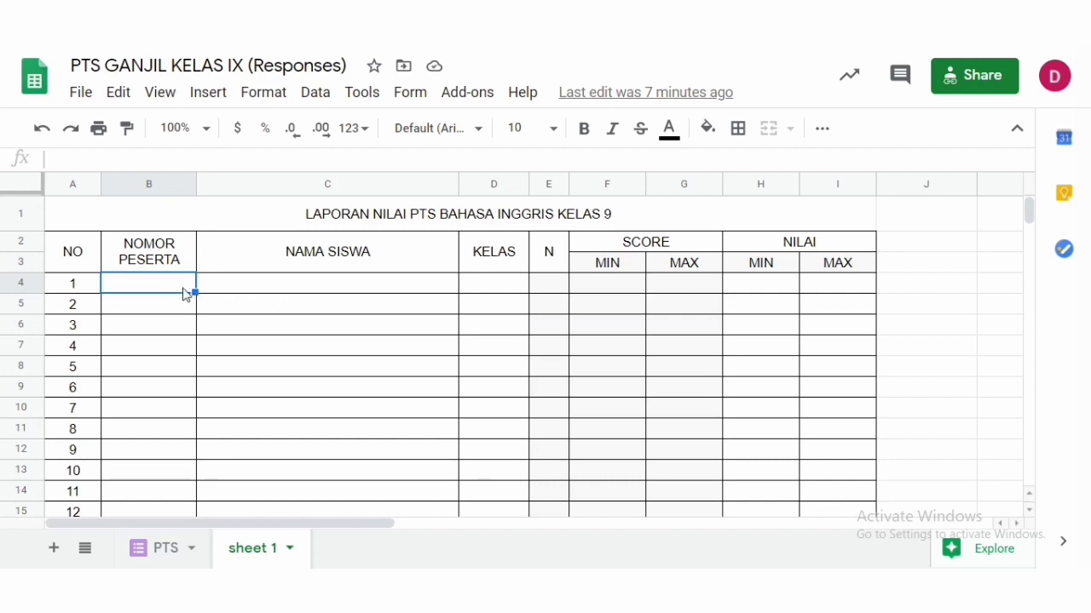
# - Enter participant numbers 9007001 and 9007002 in the first two NOMOR PESERTA cells
pyautogui.write('9007')
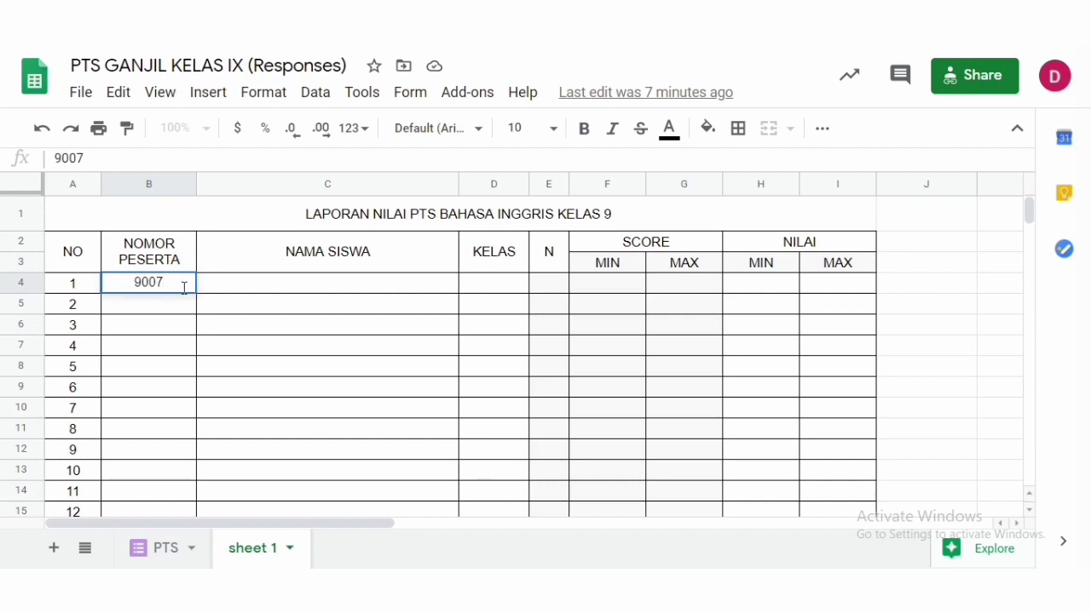
pyautogui.write('001')
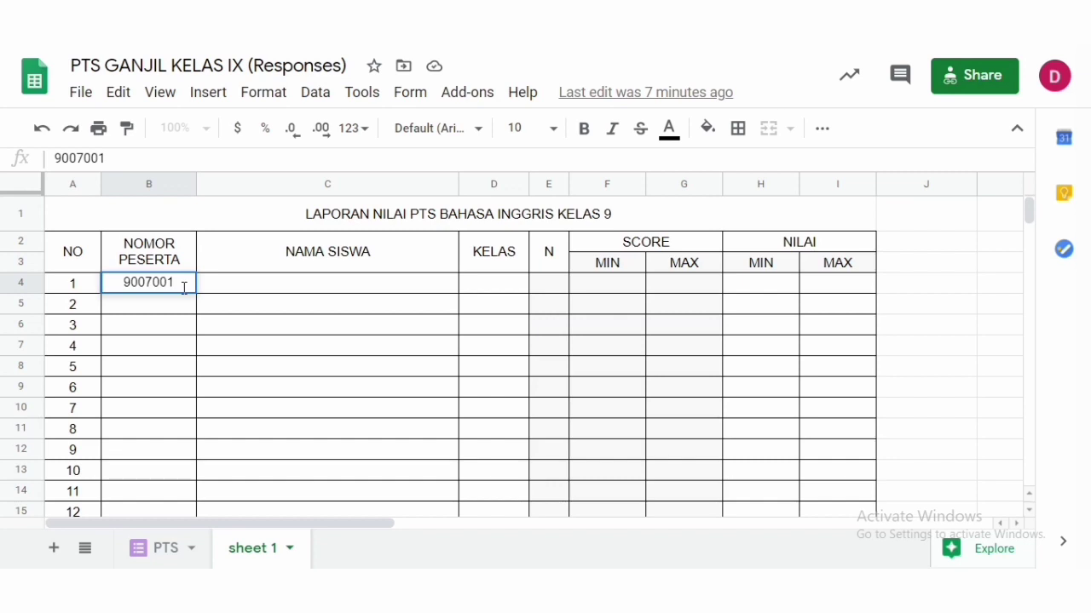
pyautogui.press('Return')
pyautogui.write('9007')
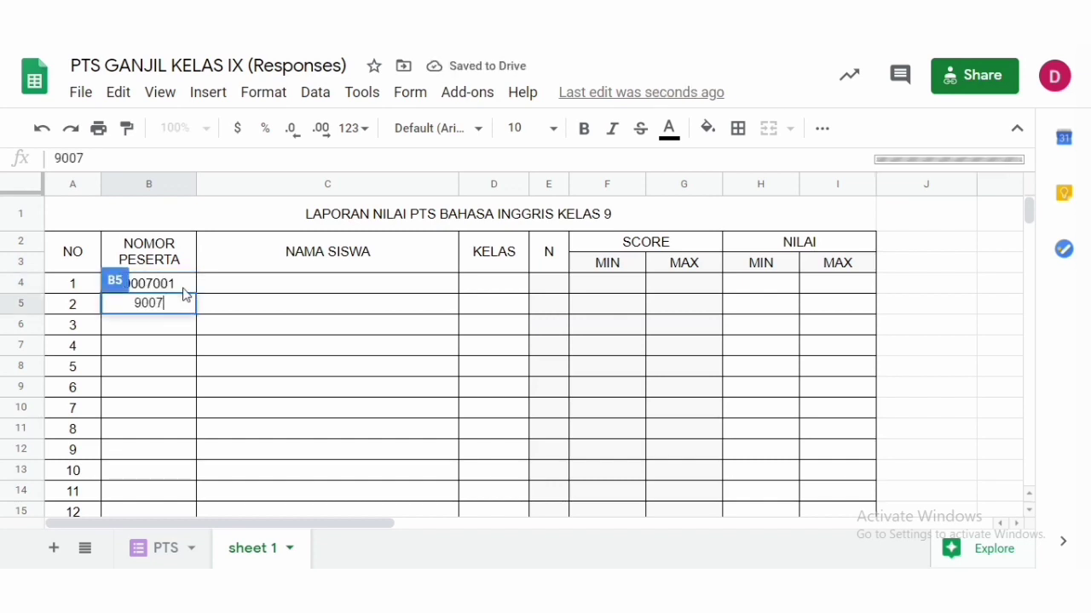
pyautogui.write('002')
pyautogui.press('Return')
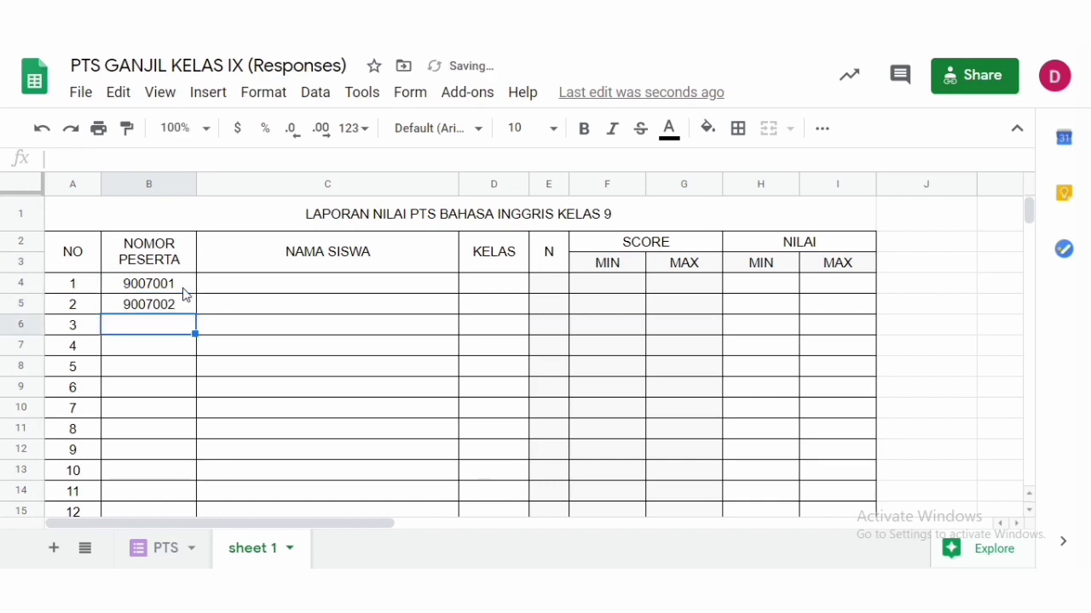
# - Extend the two participant numbers as a series down the NOMOR PESERTA column to row 327
pyautogui.press('Up')
pyautogui.press('Up')
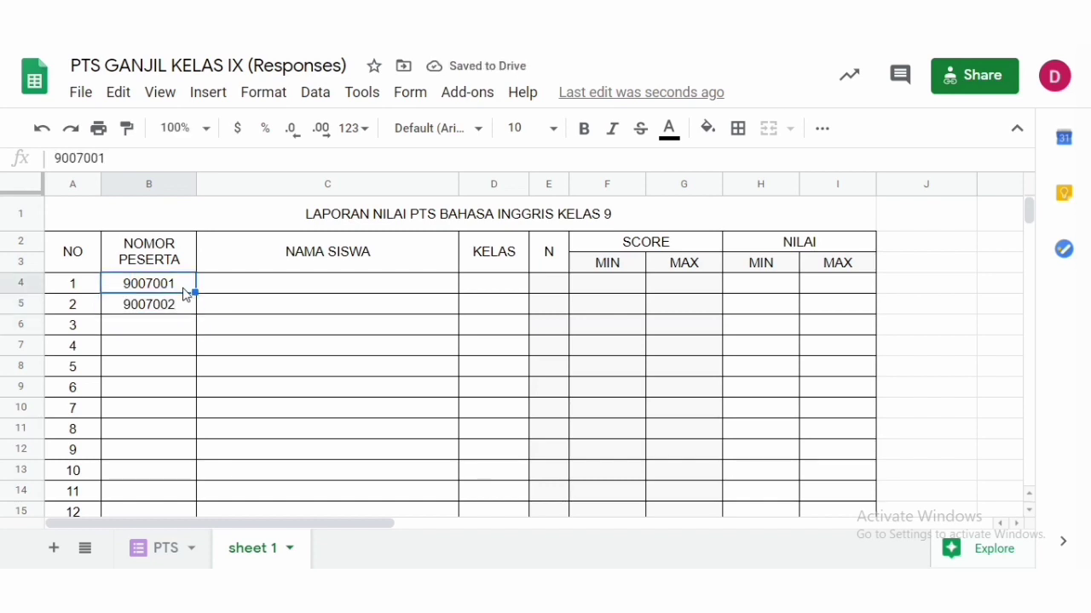
pyautogui.hotkey('shift', 'Down')
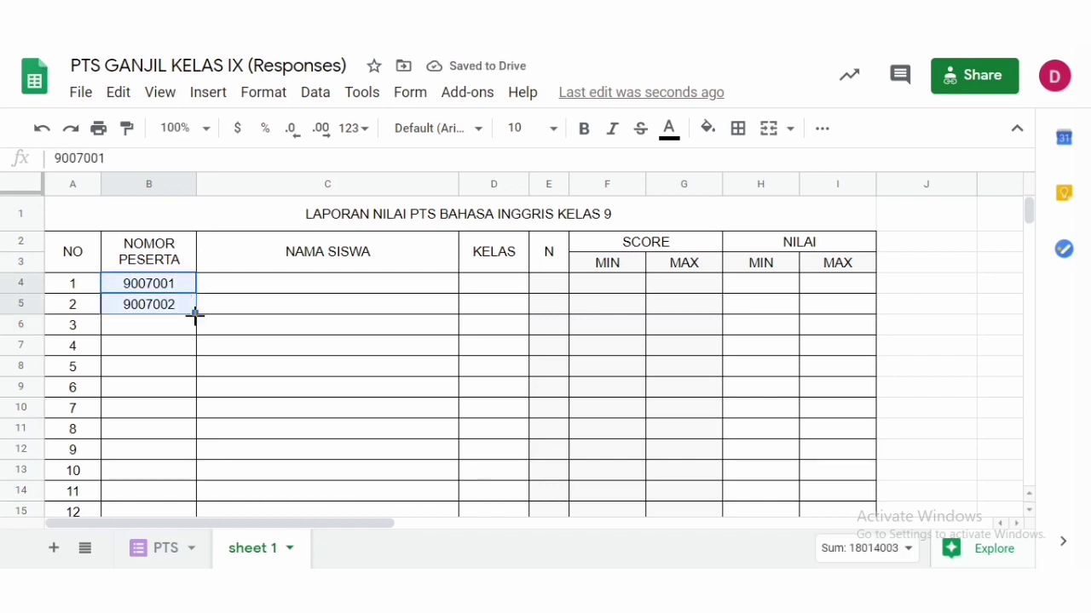
pyautogui.moveTo(195, 315); pyautogui.dragTo(202, 263)
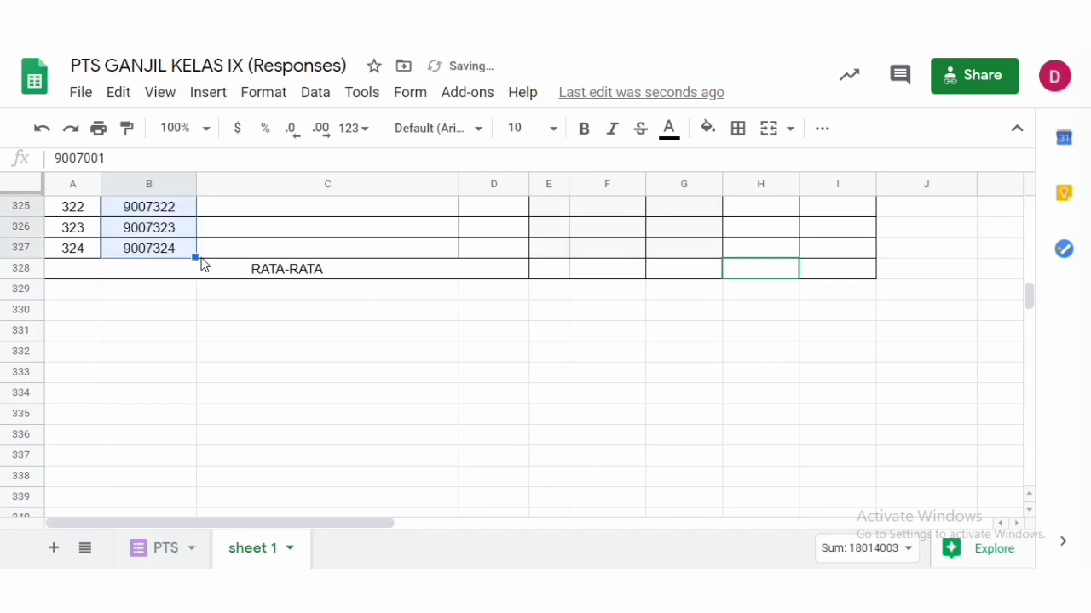
# - Switch to the REKAP NILAI MTK GANJIL 2020 spreadsheet and copy the NAMA, KELAS and PTS columns for all students
pyautogui.moveTo(1033, 304); pyautogui.dragTo(1042, 180)
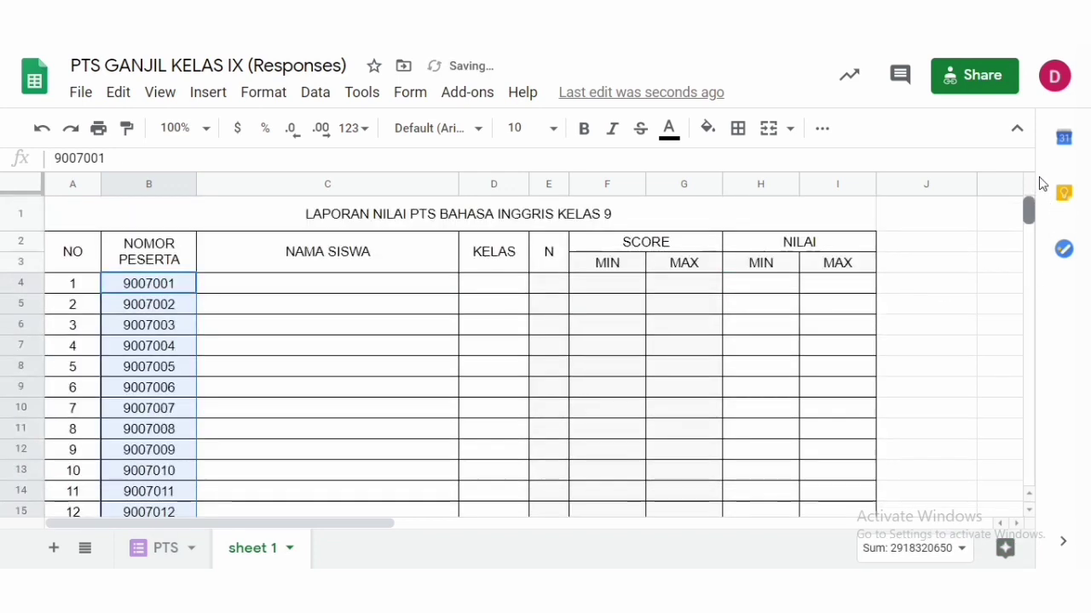
pyautogui.click(404, 288)
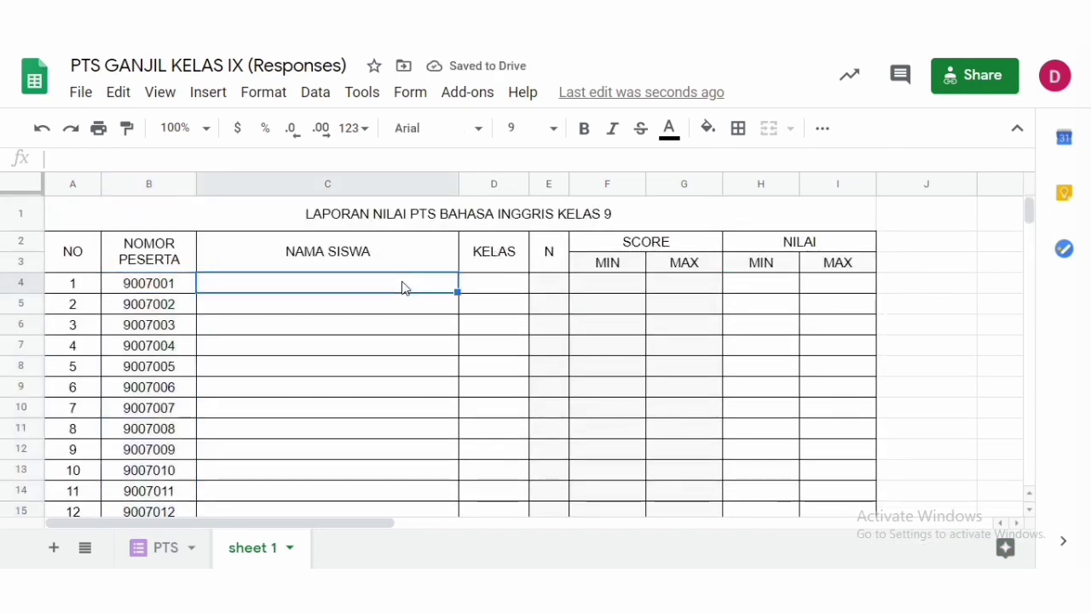
pyautogui.click(501, 292)
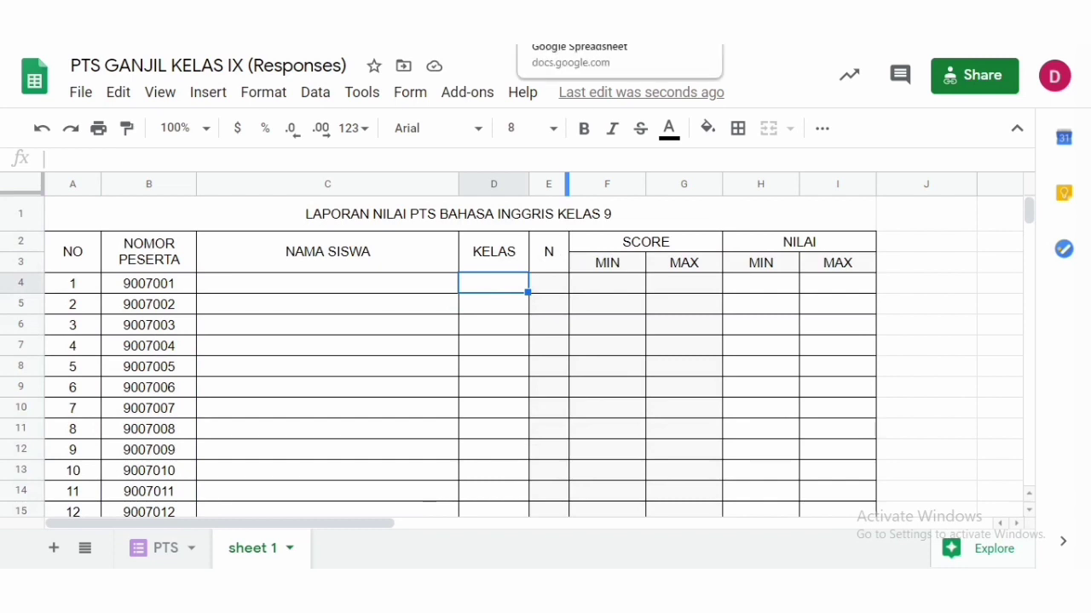
pyautogui.click(588, 14)
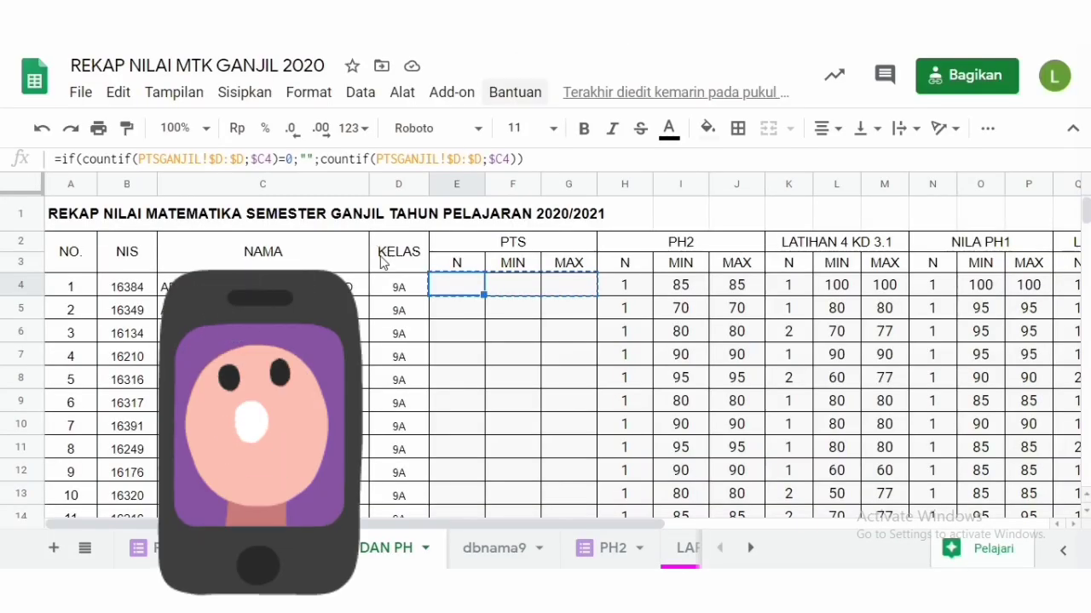
pyautogui.click(263, 285)
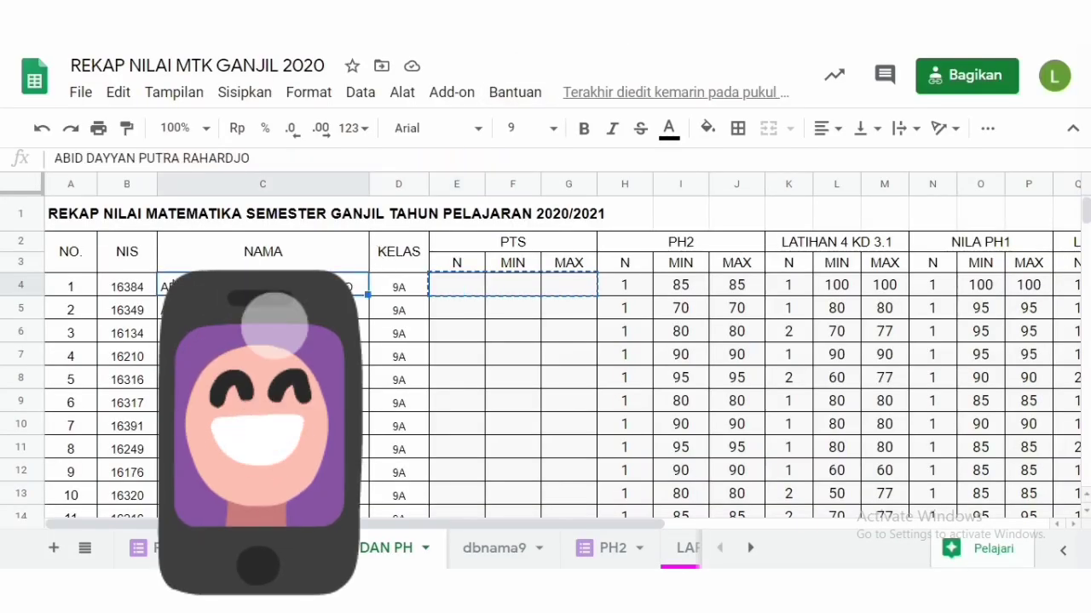
pyautogui.hotkey('shift', 'Right')
pyautogui.hotkey('shift', 'Right')
pyautogui.hotkey('shift', 'Right')
pyautogui.hotkey('shift', 'Right')
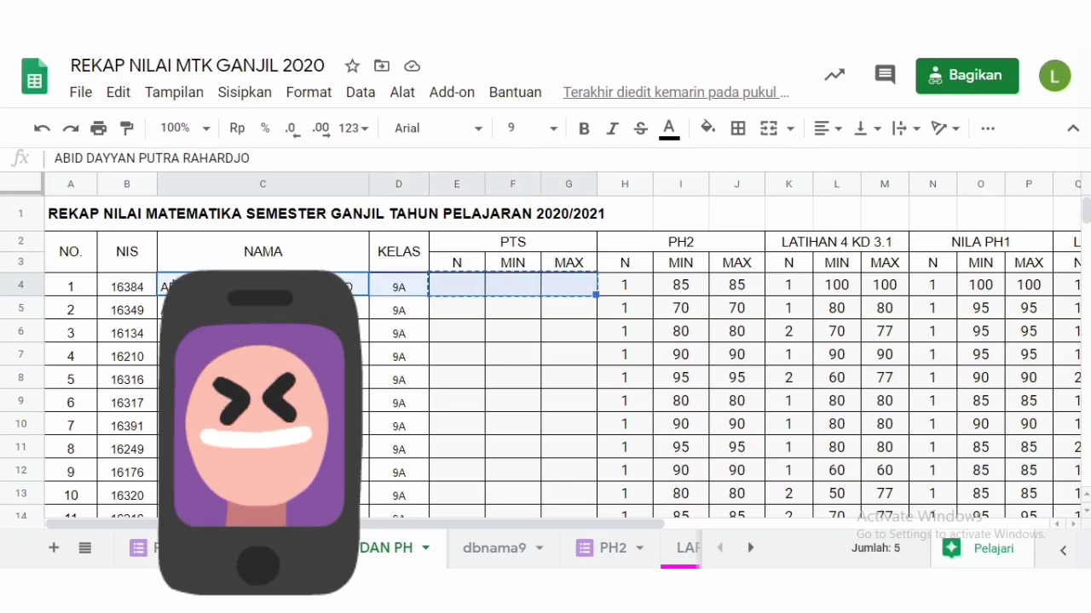
pyautogui.hotkey('ctrl', 'shift', 'Down')
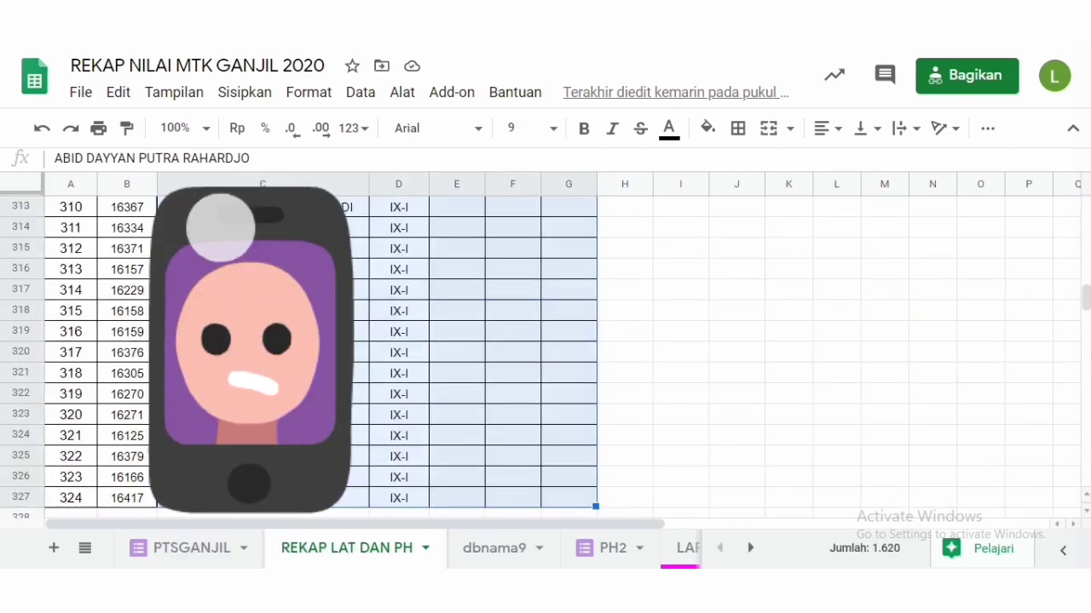
pyautogui.hotkey('ctrl', 'c')
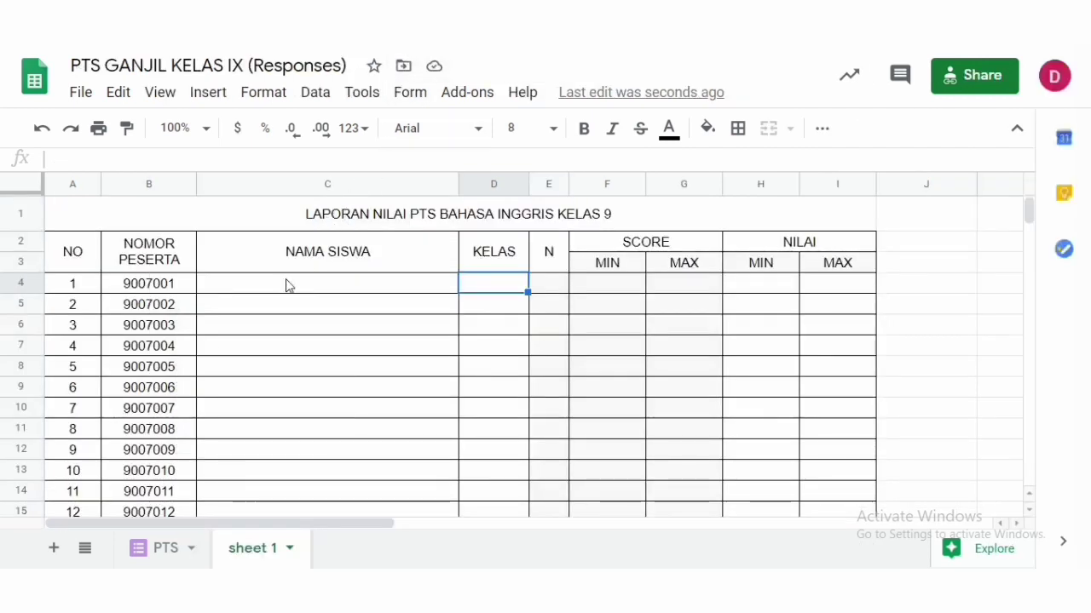
# - Paste the copied columns starting at the first NAMA SISWA cell and inspect the pasted N and SCORE formulas
pyautogui.click(287, 286)
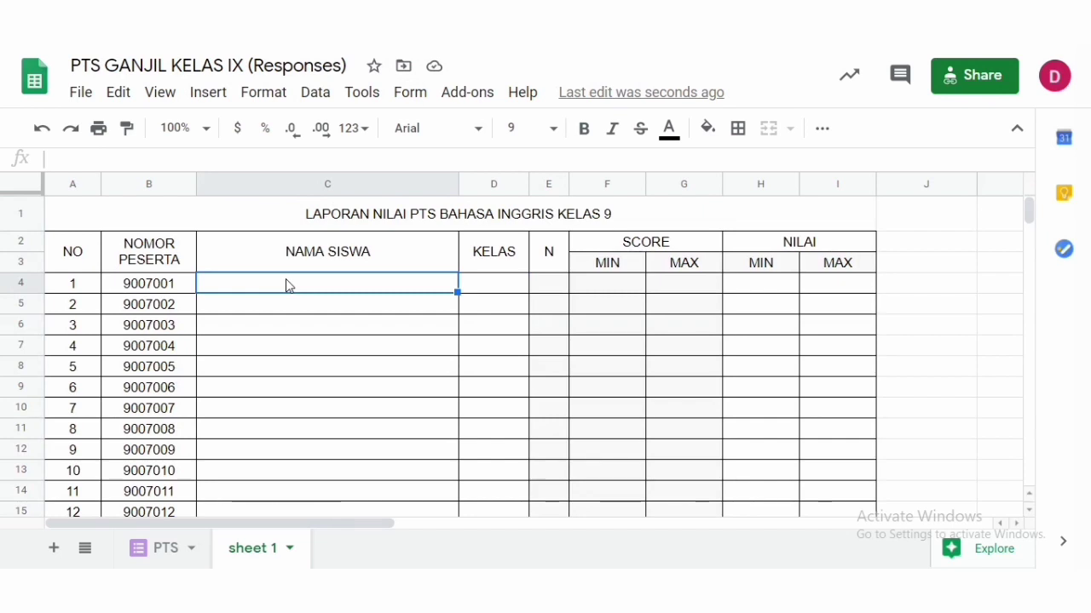
pyautogui.hotkey('ctrl', 'v')
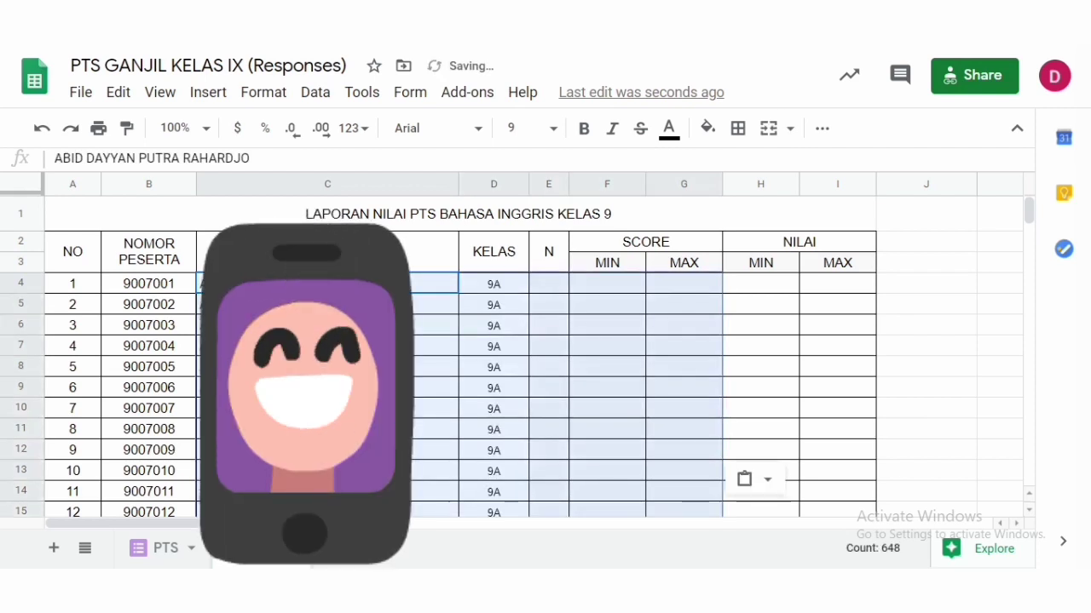
pyautogui.click(548, 290)
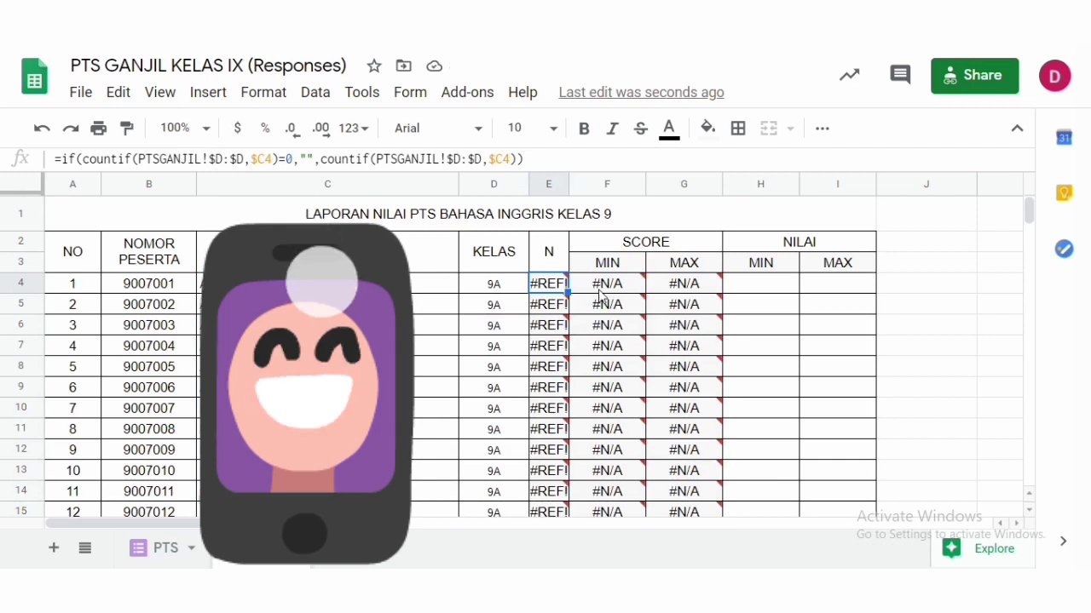
pyautogui.moveTo(644, 293)
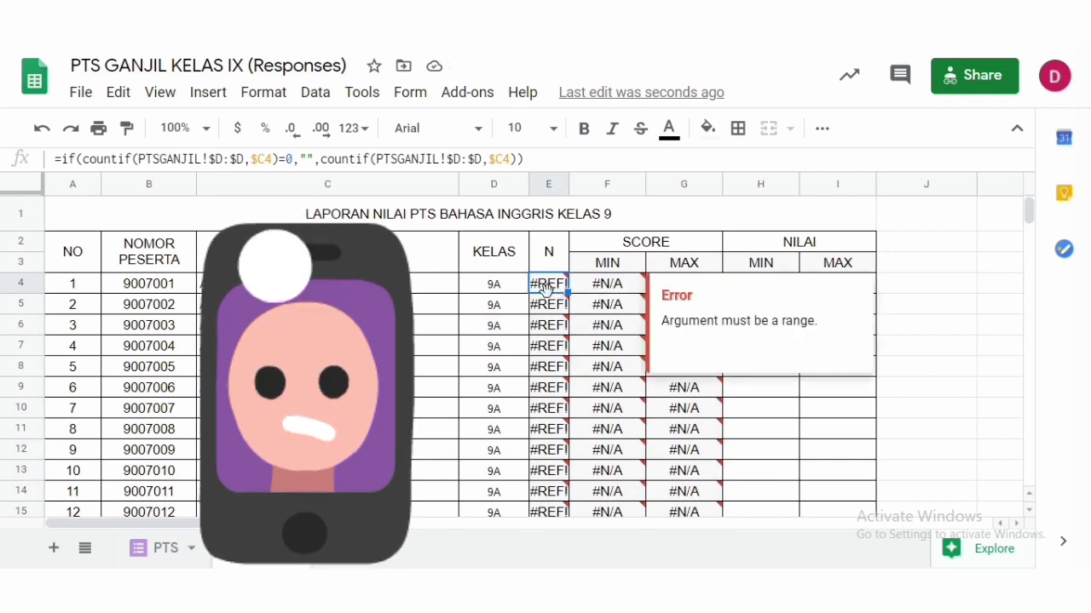
pyautogui.click(630, 290)
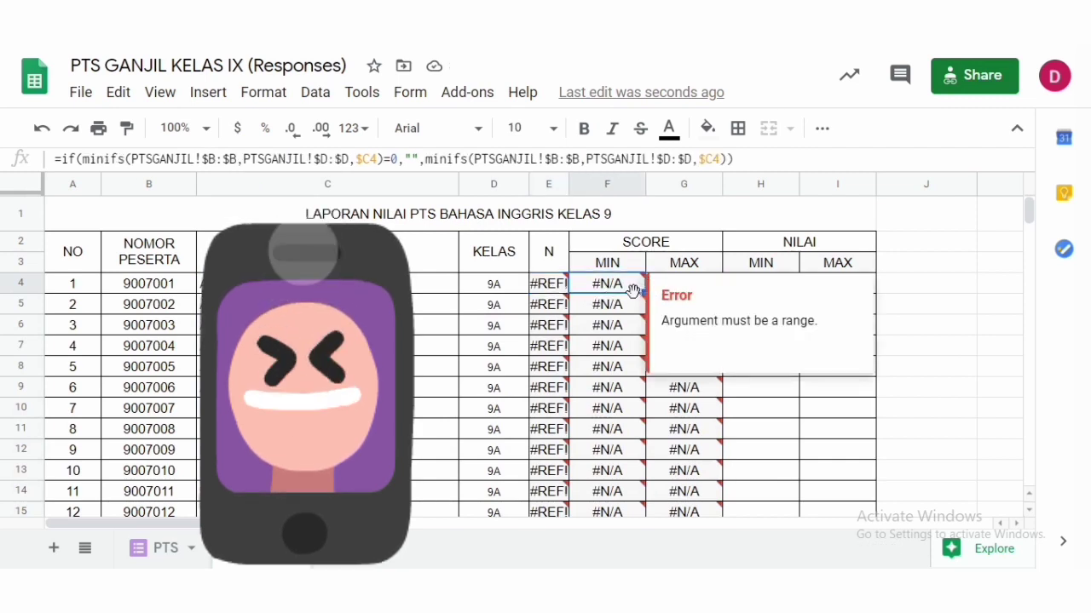
pyautogui.moveTo(652, 297)
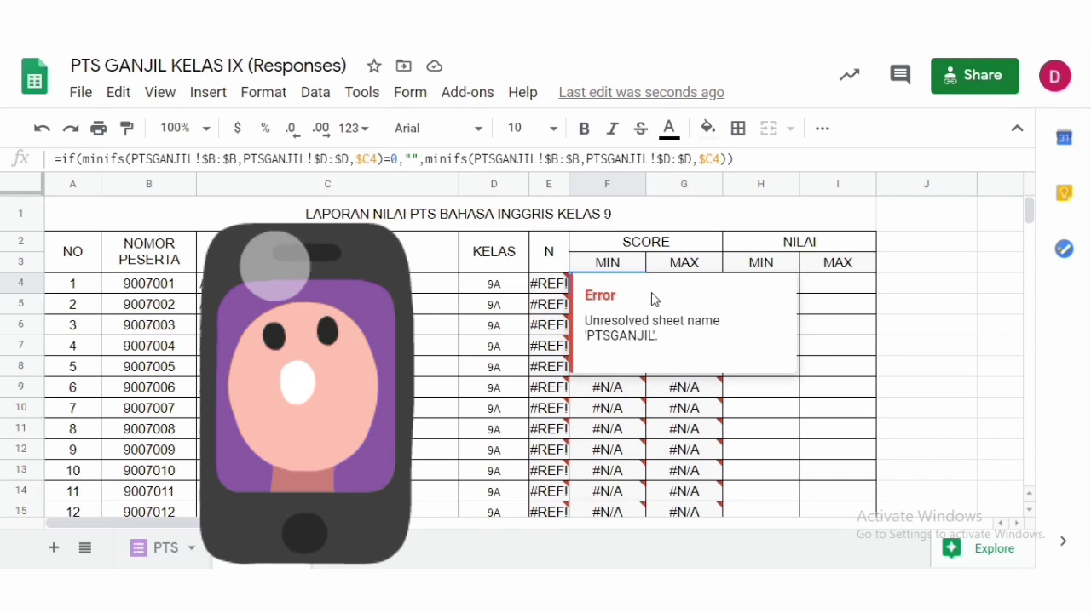
pyautogui.click(550, 308)
pyautogui.moveTo(534, 285)
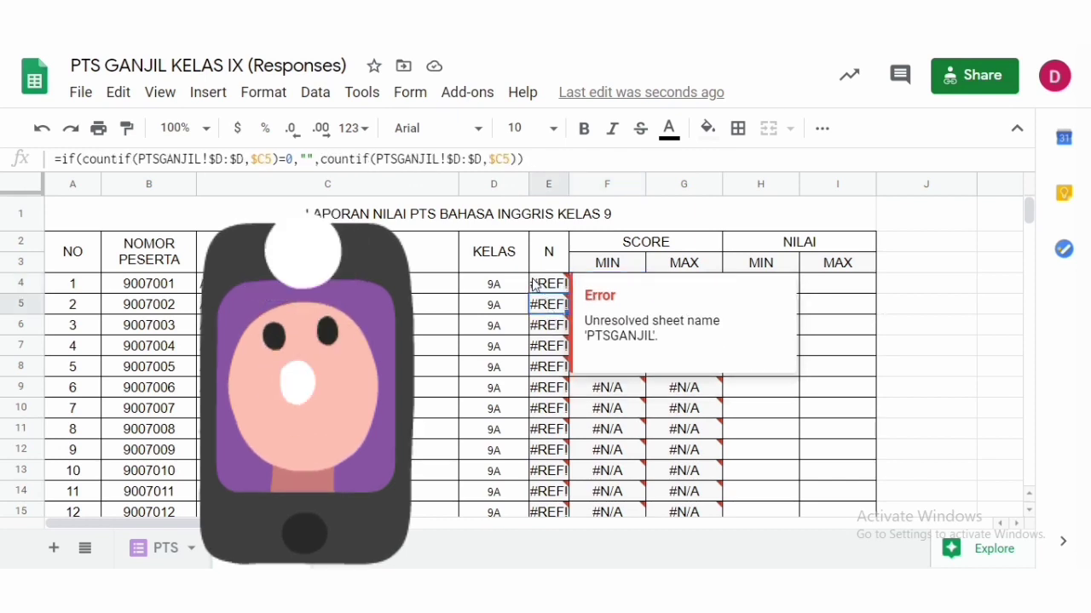
# - Clear the N, MIN and MAX formulas from row 5 down to the last student
pyautogui.hotkey('shift', 'Right')
pyautogui.hotkey('shift', 'Right')
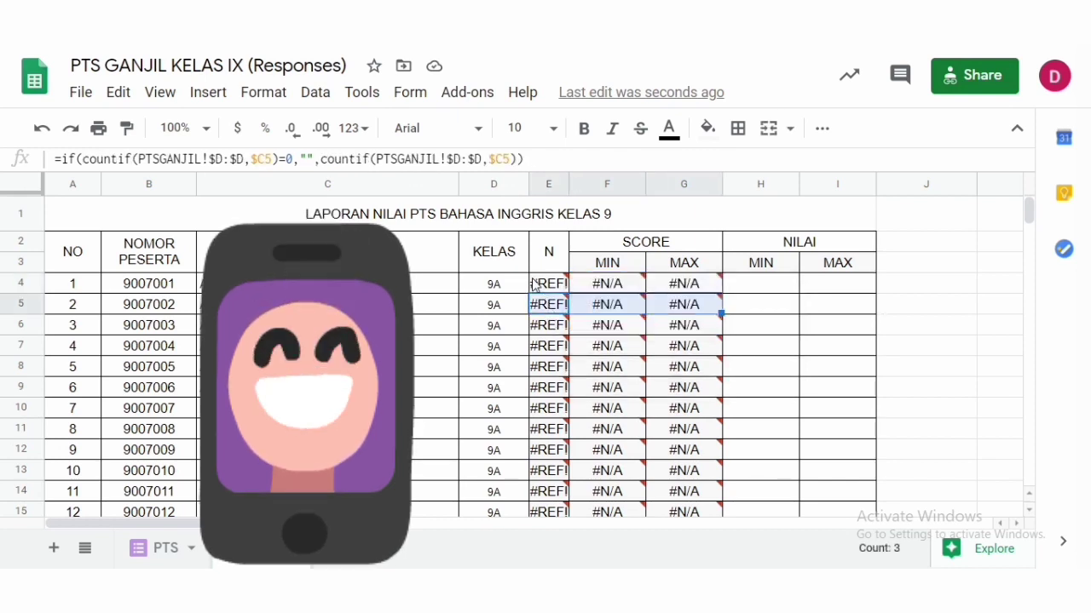
pyautogui.hotkey('ctrl', 'shift', 'Down')
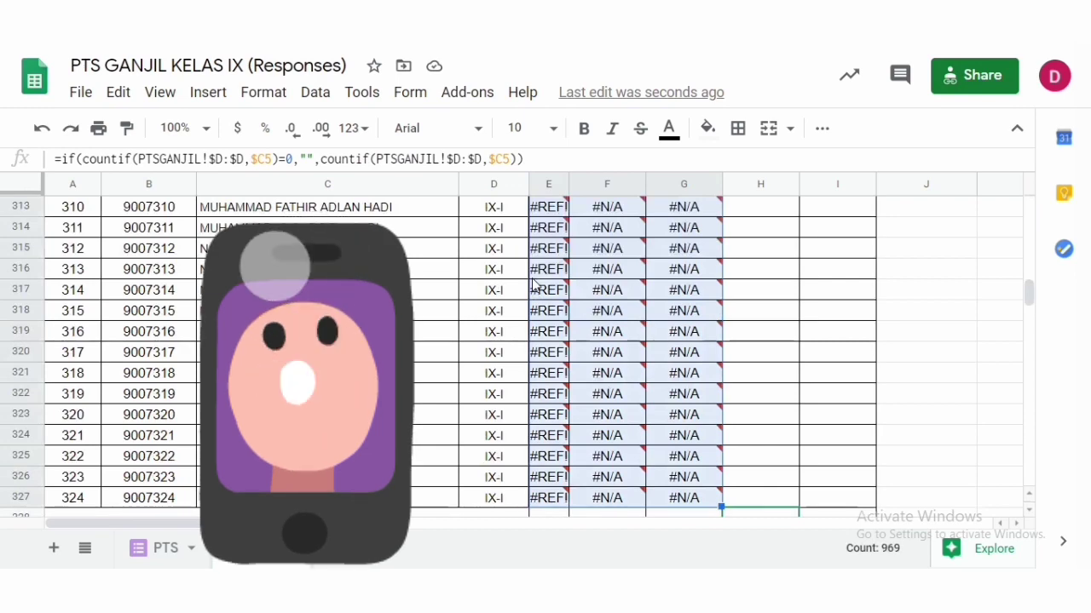
pyautogui.press('Delete')
# - Compare the first N formula with the columns of the PTS responses sheet
pyautogui.scroll(15, 518, 225)
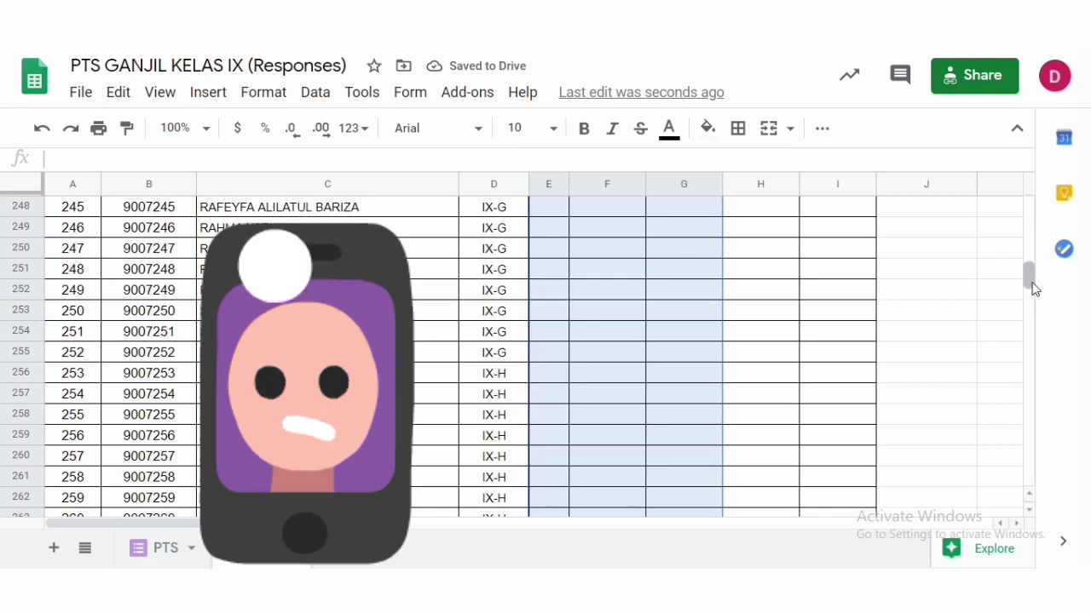
pyautogui.moveTo(1029, 282); pyautogui.dragTo(1029, 205)
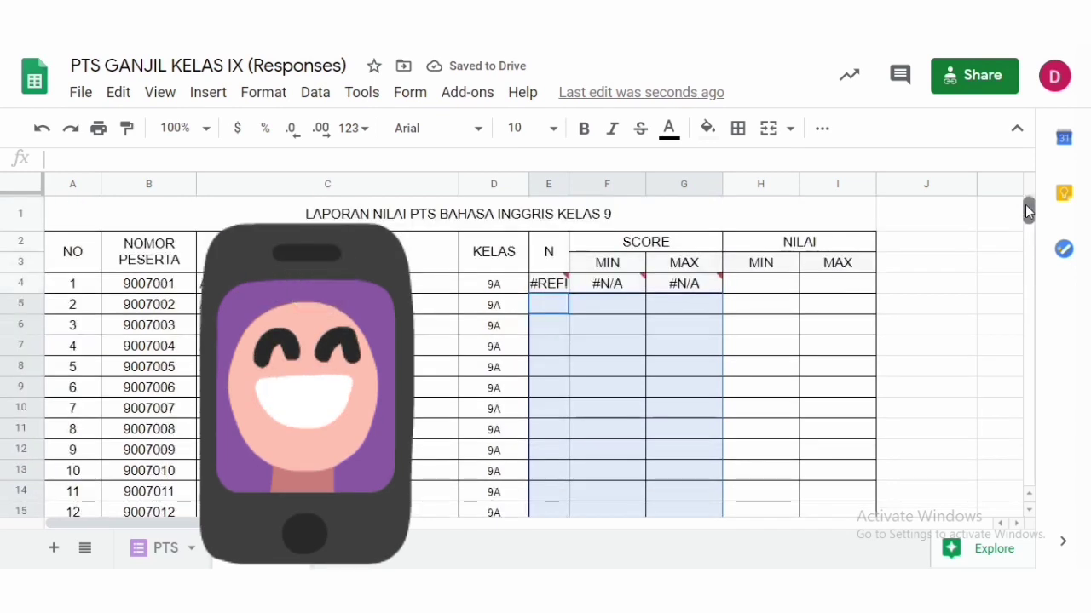
pyautogui.click(554, 288)
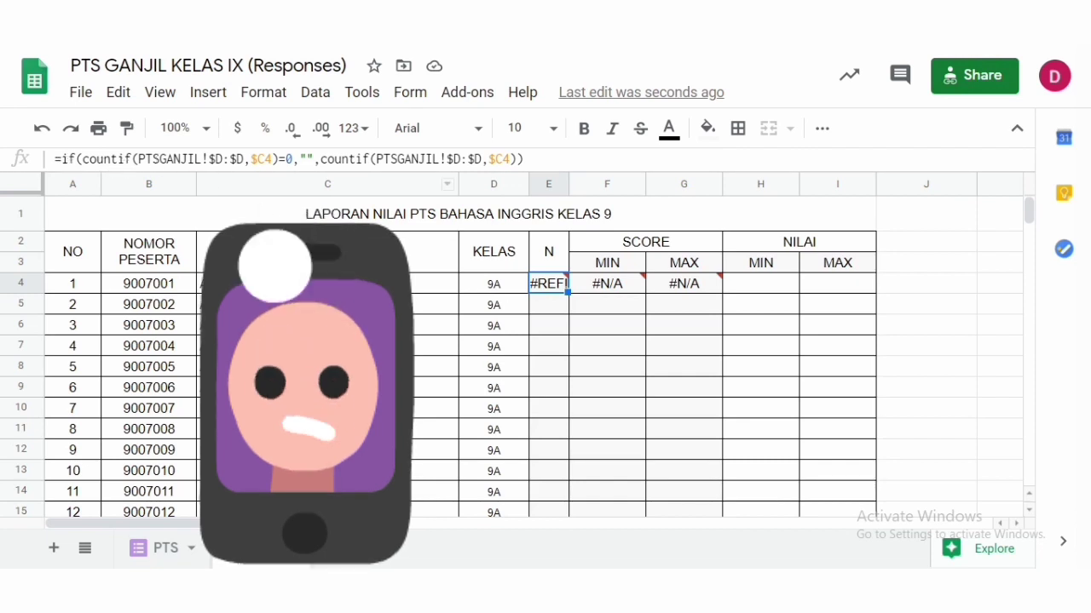
pyautogui.click(152, 290)
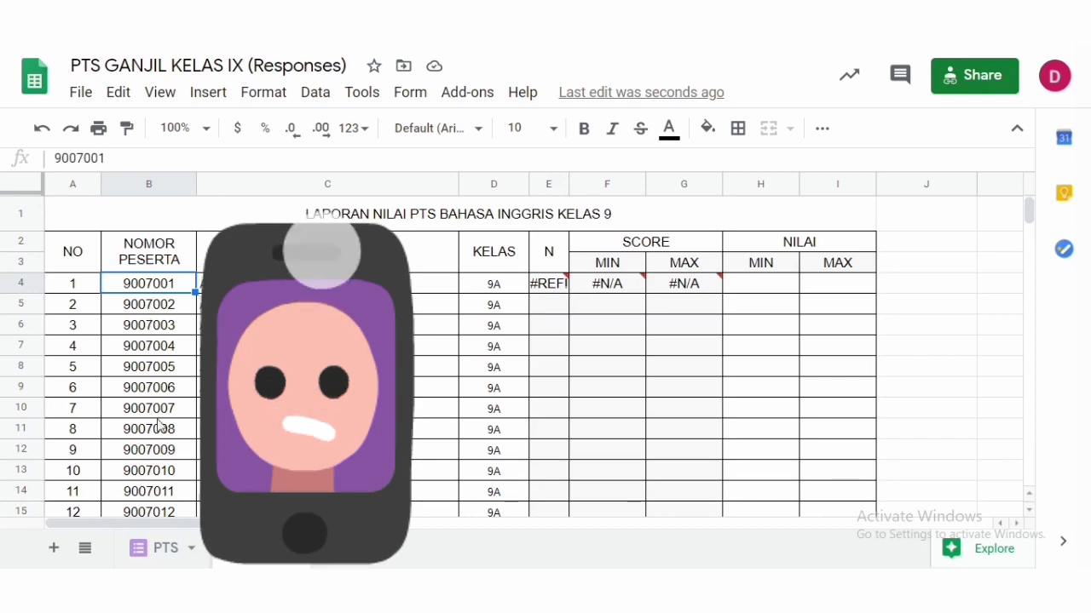
pyautogui.click(167, 550)
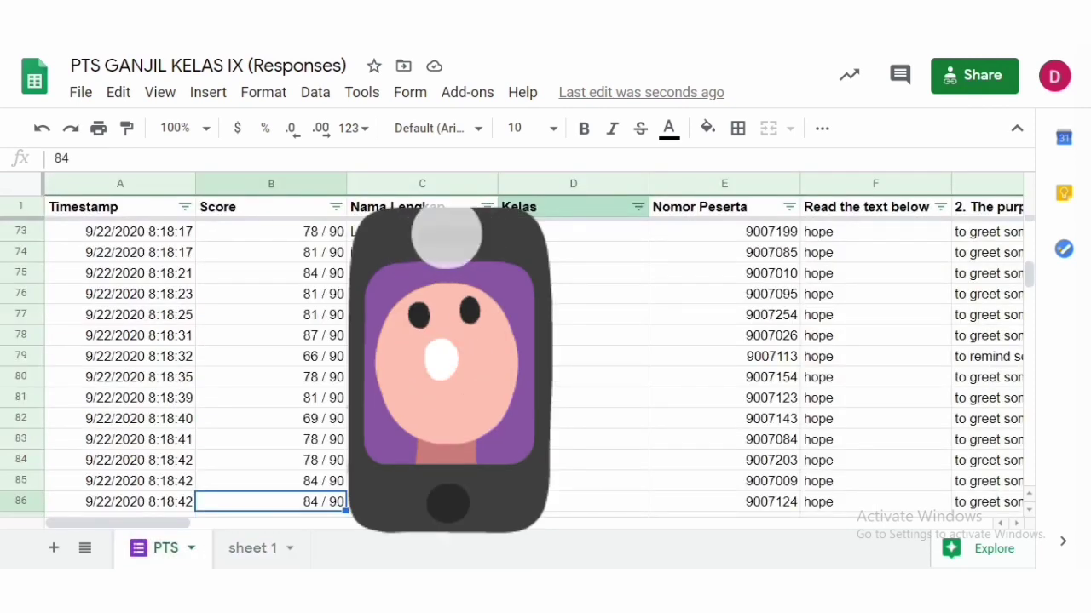
pyautogui.click(258, 550)
# - Change the first countif range in the N formula to refer to the PTS sheet
pyautogui.click(547, 284)
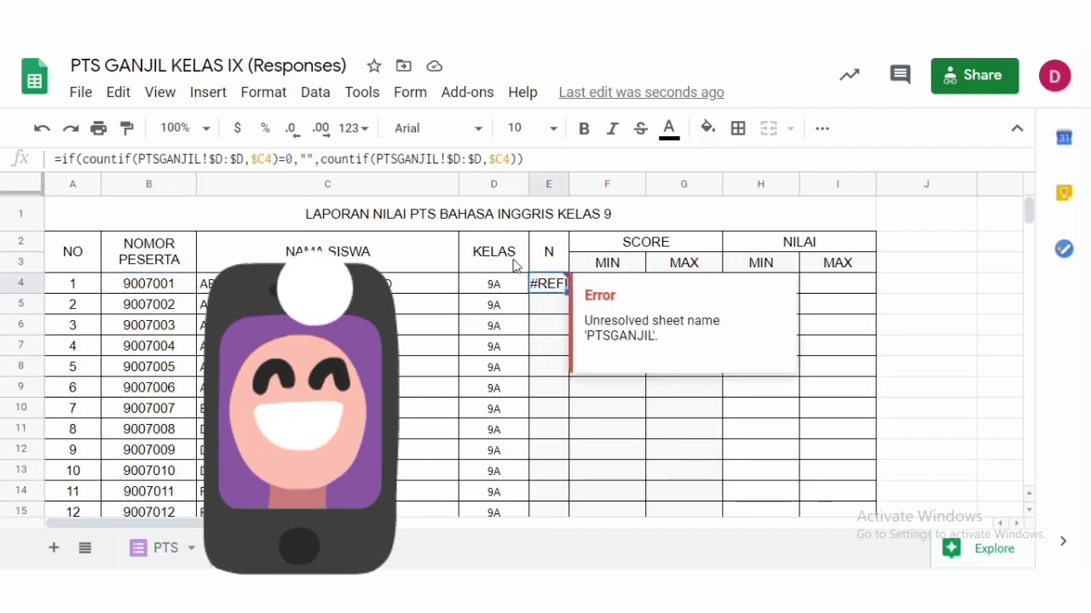
pyautogui.click(201, 159)
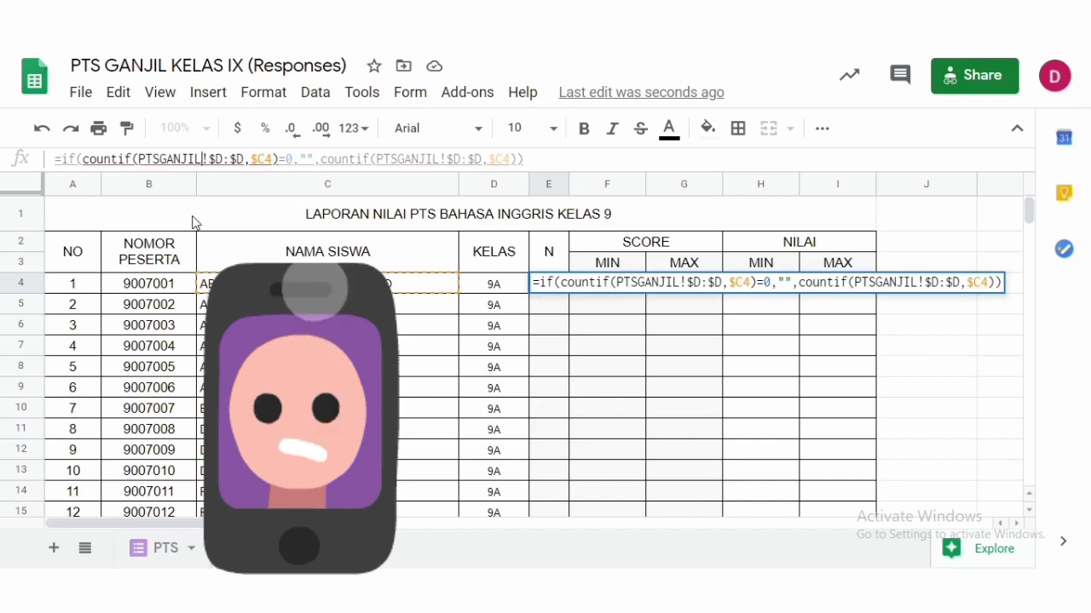
pyautogui.press('BackSpace')
pyautogui.press('BackSpace')
pyautogui.press('BackSpace')
pyautogui.press('BackSpace')
pyautogui.press('BackSpace')
pyautogui.press('BackSpace')
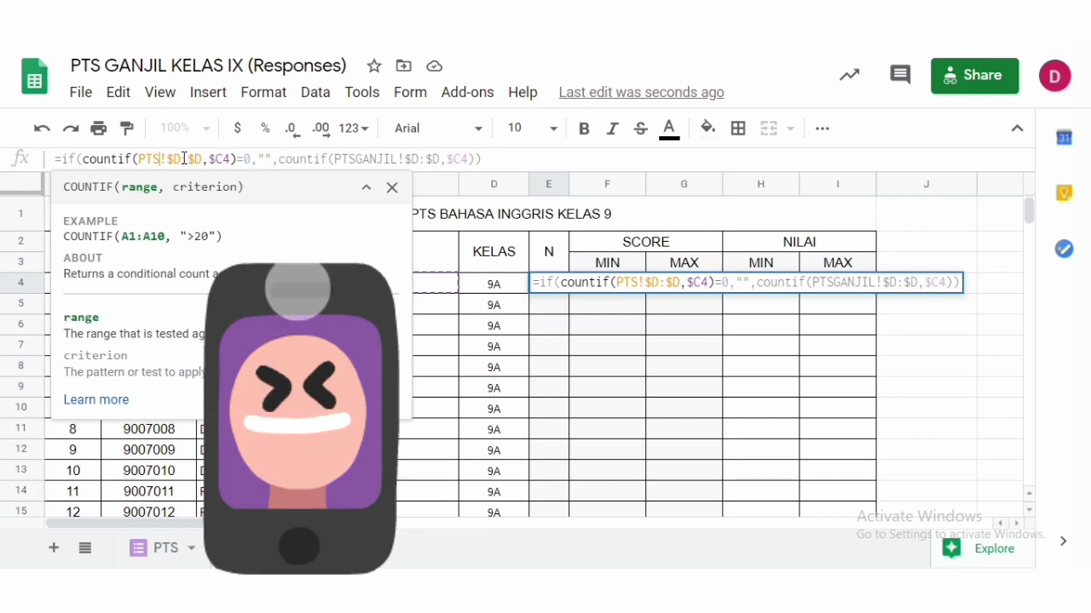
# - Check the PTS responses sheet columns, then change the first countif range in the N formula to PTS!$E:$E
pyautogui.click(175, 550)
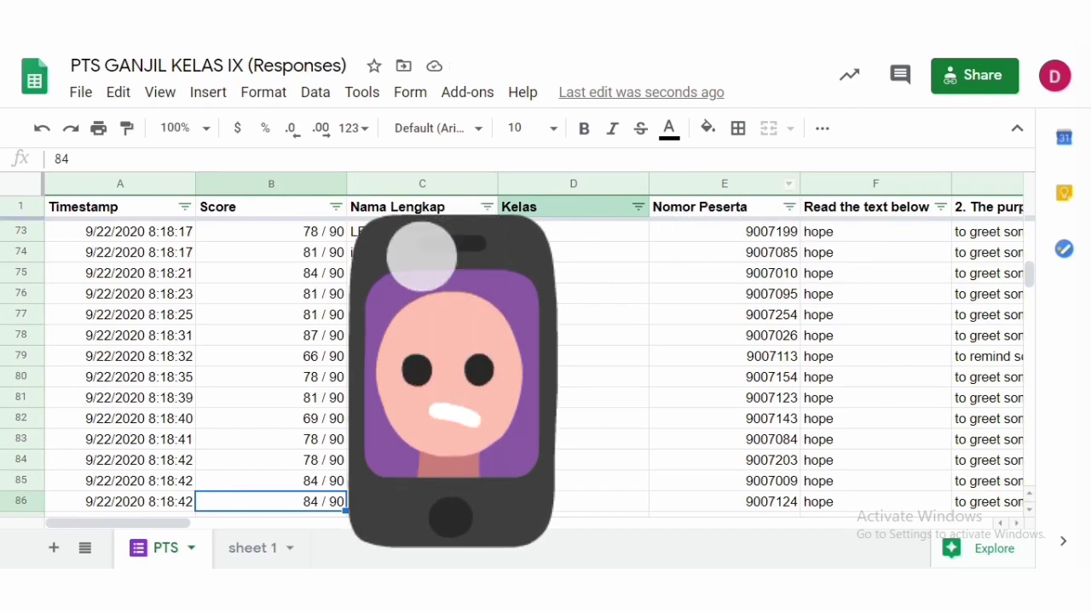
pyautogui.click(256, 550)
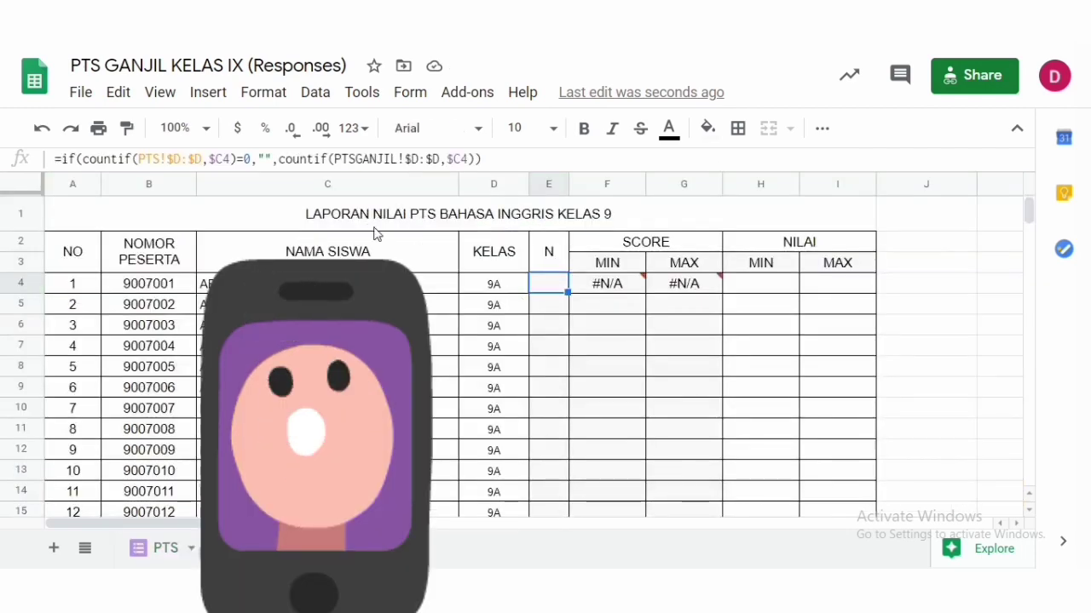
pyautogui.click(183, 160)
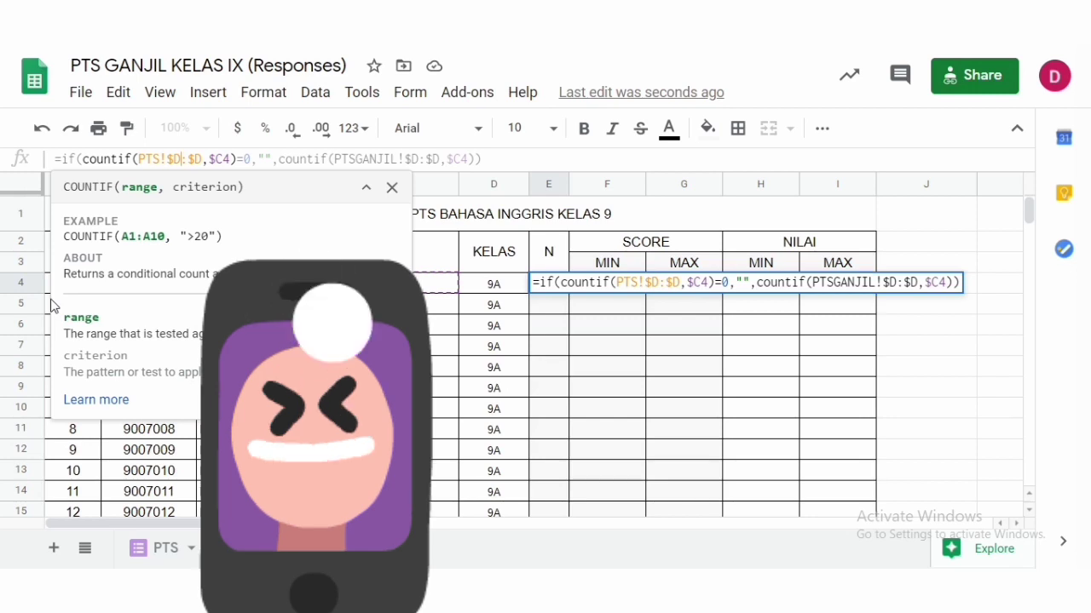
pyautogui.press('BackSpace')
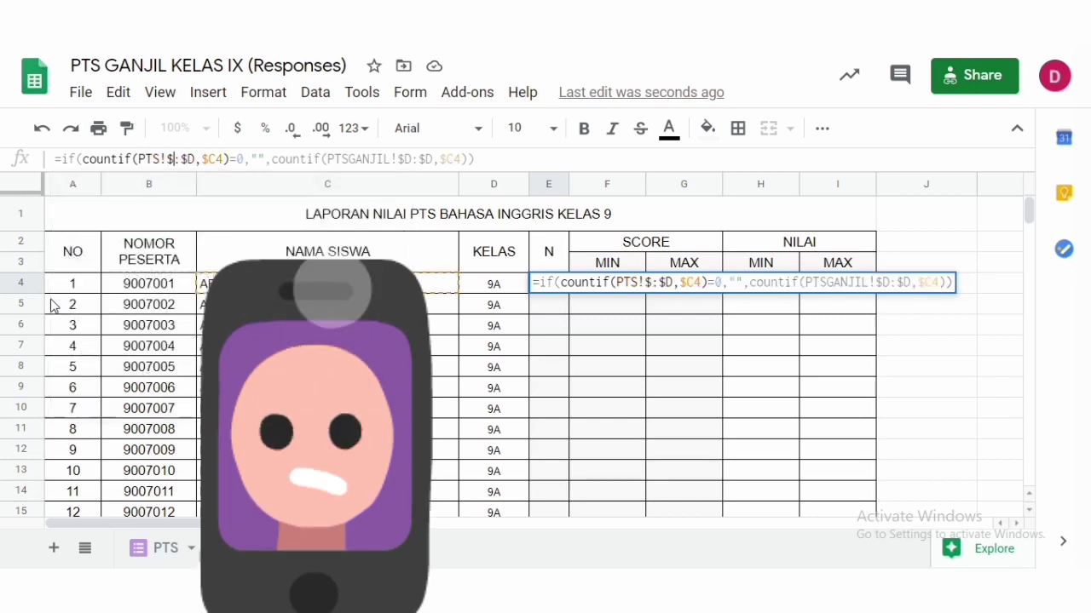
pyautogui.write('E')
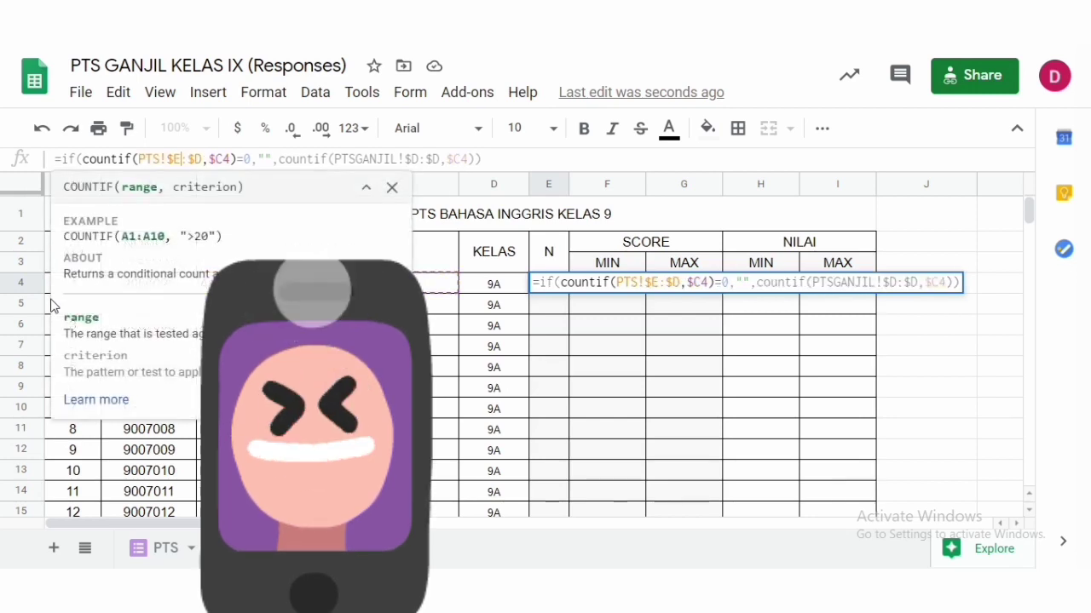
pyautogui.press('Right')
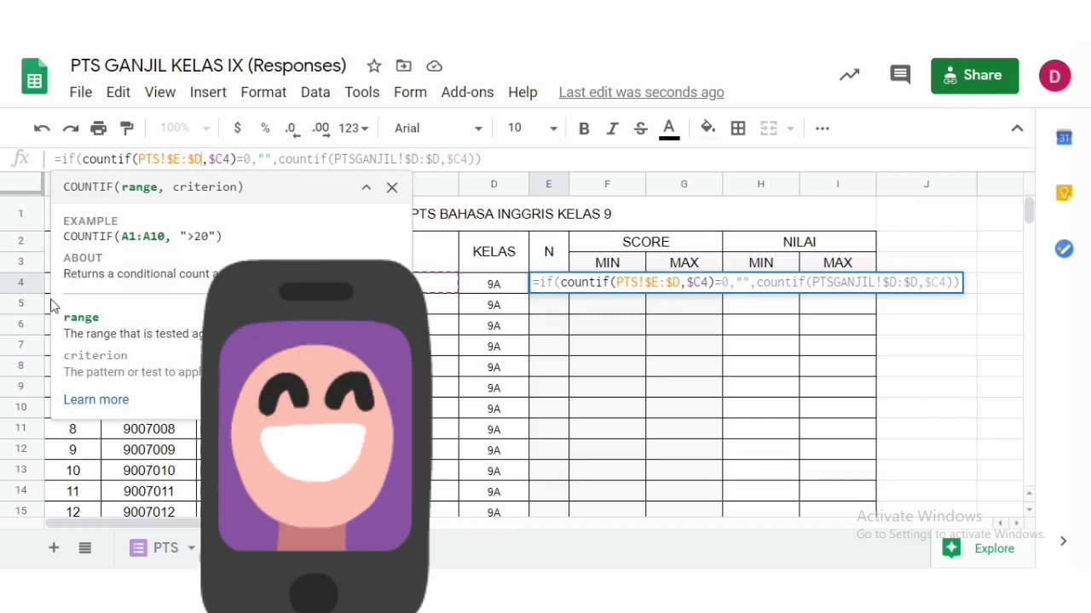
pyautogui.press('BackSpace')
pyautogui.write('E')
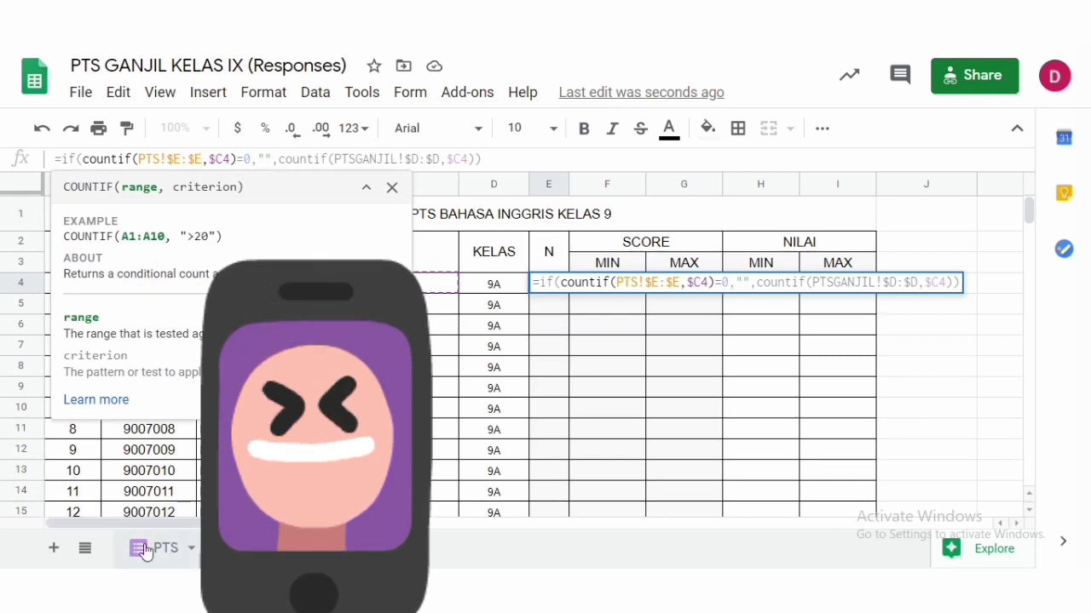
pyautogui.click(224, 160)
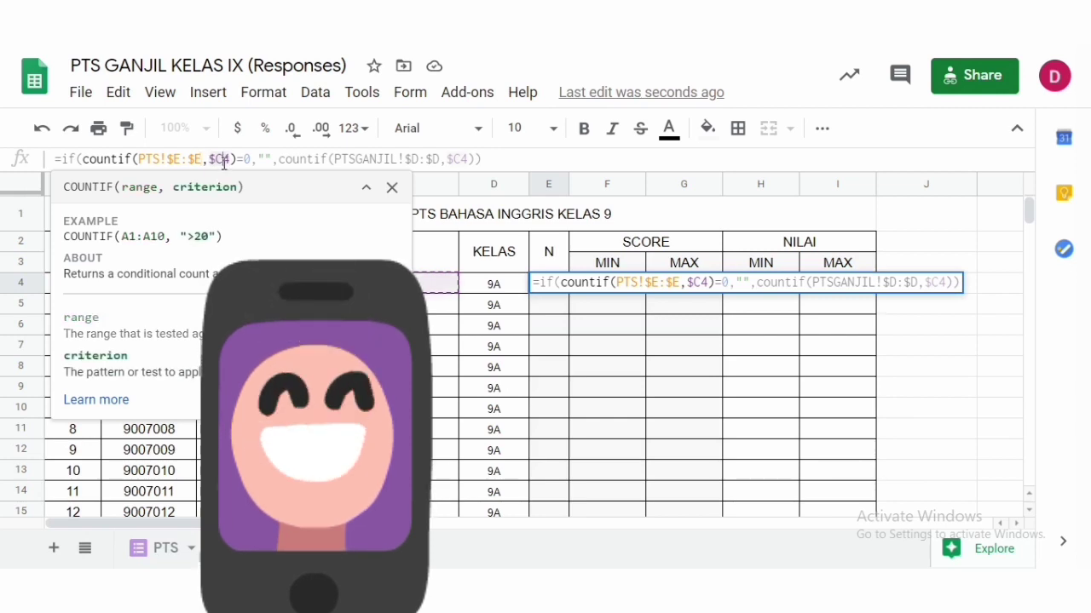
pyautogui.click(256, 449)
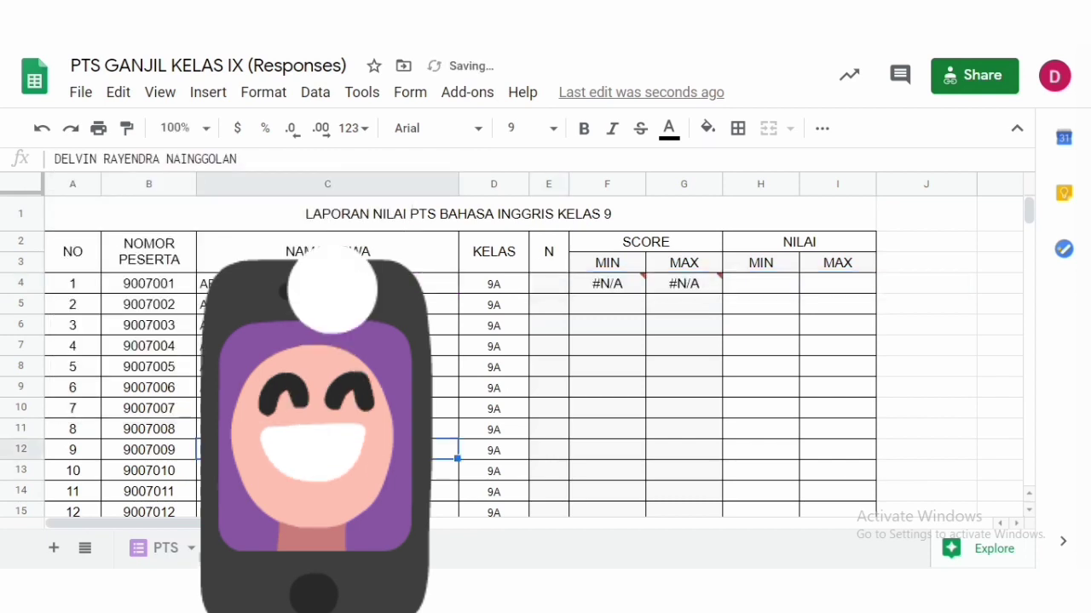
# - Change the first countif criterion in the N formula to the NOMOR PESERTA cell $B4
pyautogui.click(174, 285)
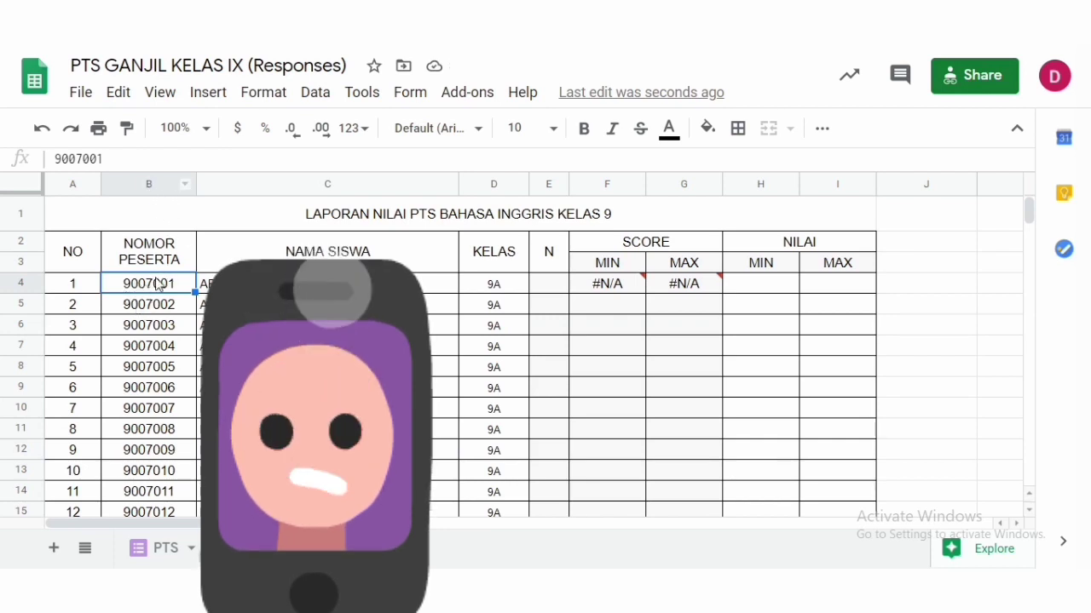
pyautogui.click(546, 291)
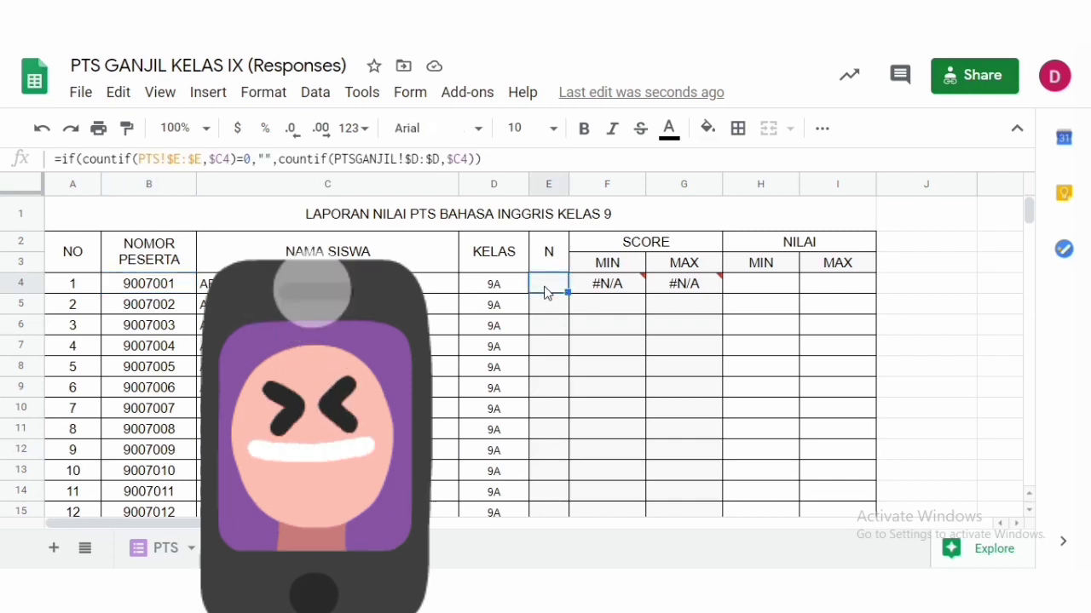
pyautogui.click(224, 160)
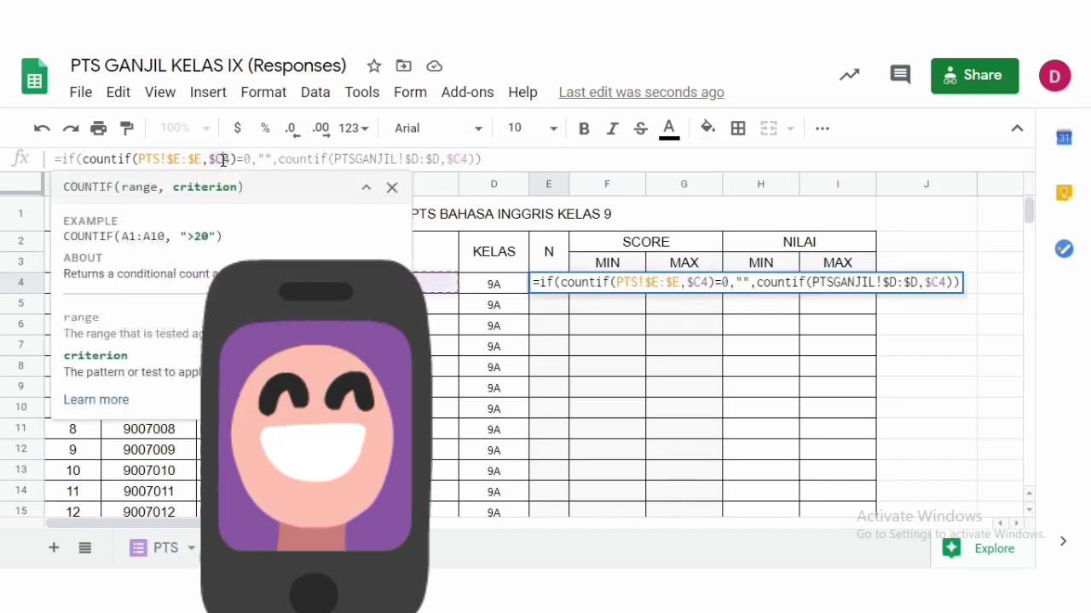
pyautogui.press('BackSpace')
pyautogui.write('8')
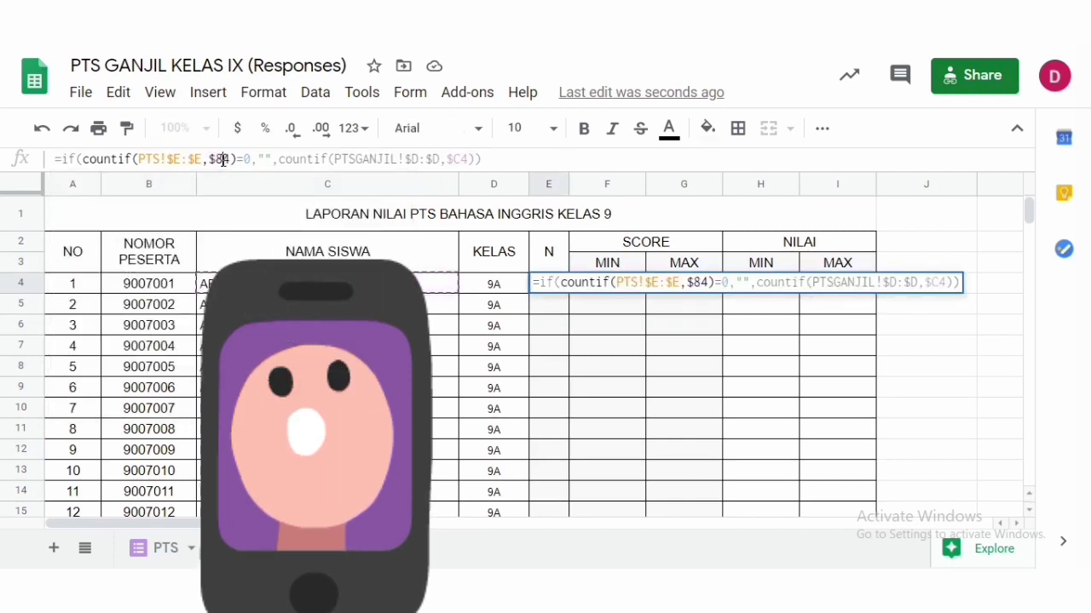
pyautogui.press('BackSpace')
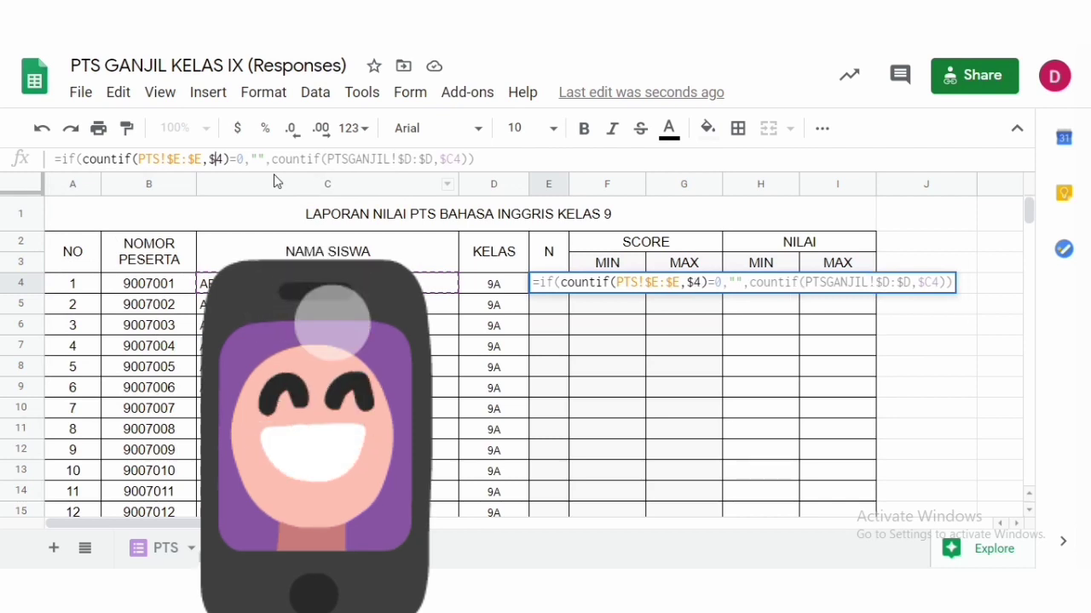
pyautogui.write('B')
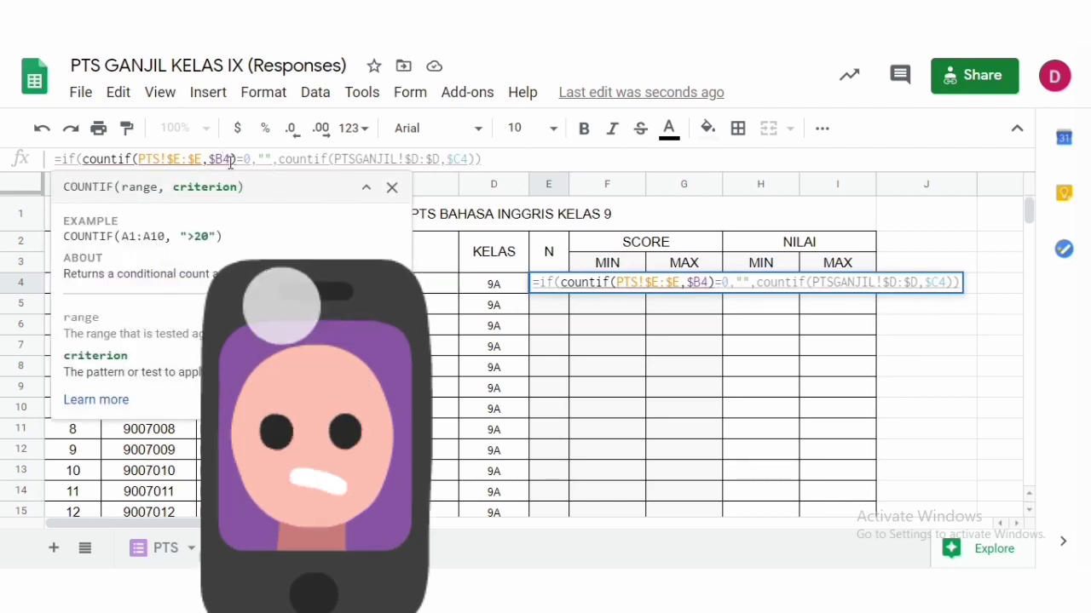
# - Copy the first countif's arguments PTS!$E:$E,$B4 over the second countif's arguments and confirm the N formula
pyautogui.click(139, 160)
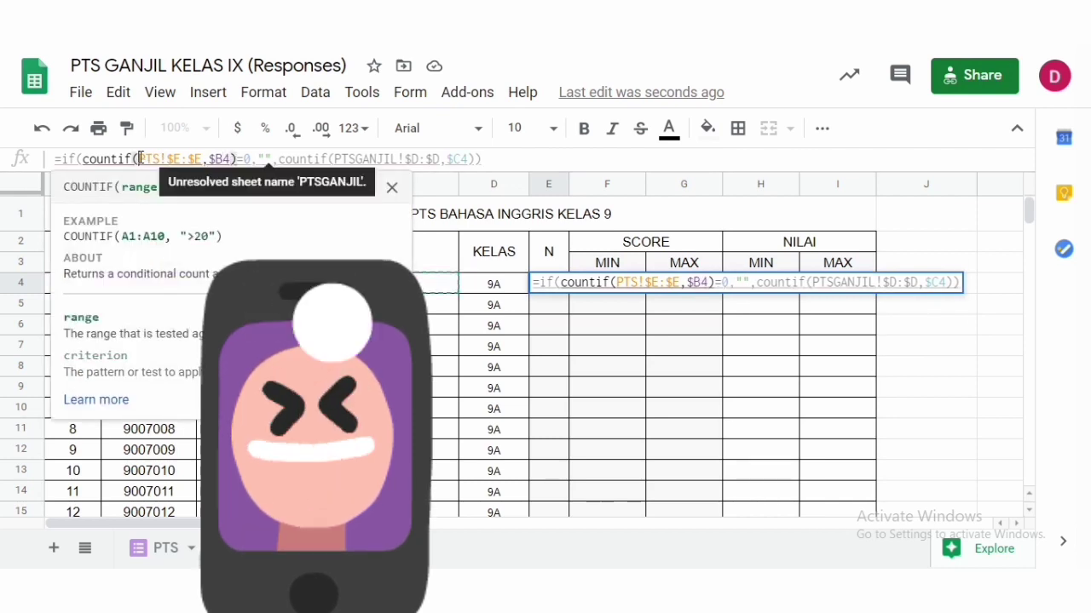
pyautogui.hotkey('shift', 'Right')
pyautogui.hotkey('shift', 'Right')
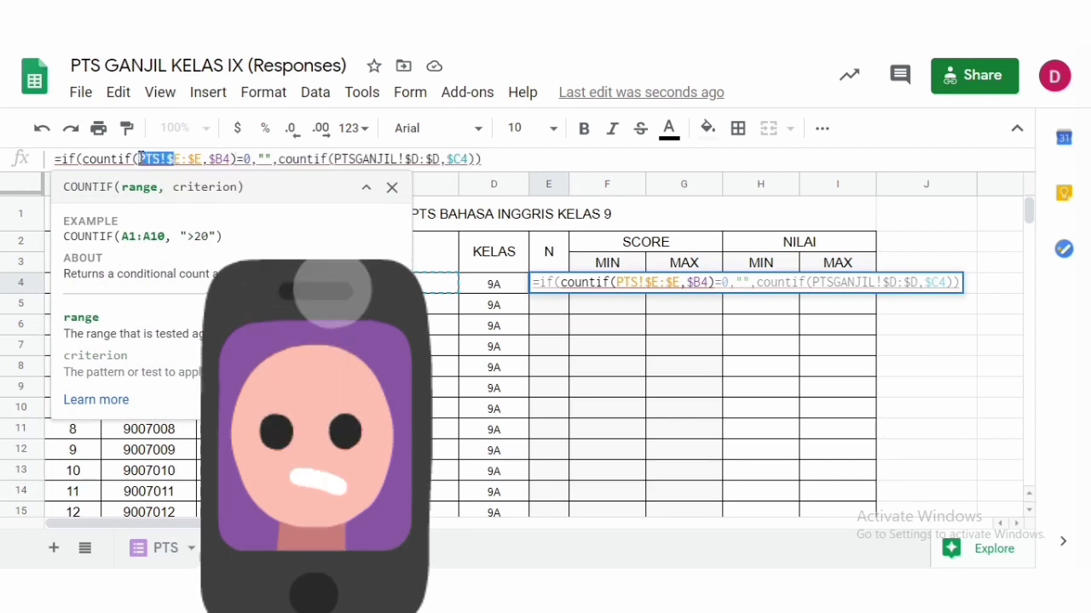
pyautogui.hotkey('shift', 'Right')
pyautogui.hotkey('shift', 'Right')
pyautogui.hotkey('shift', 'Right')
pyautogui.hotkey('shift', 'Right')
pyautogui.hotkey('ctrl', 'c')
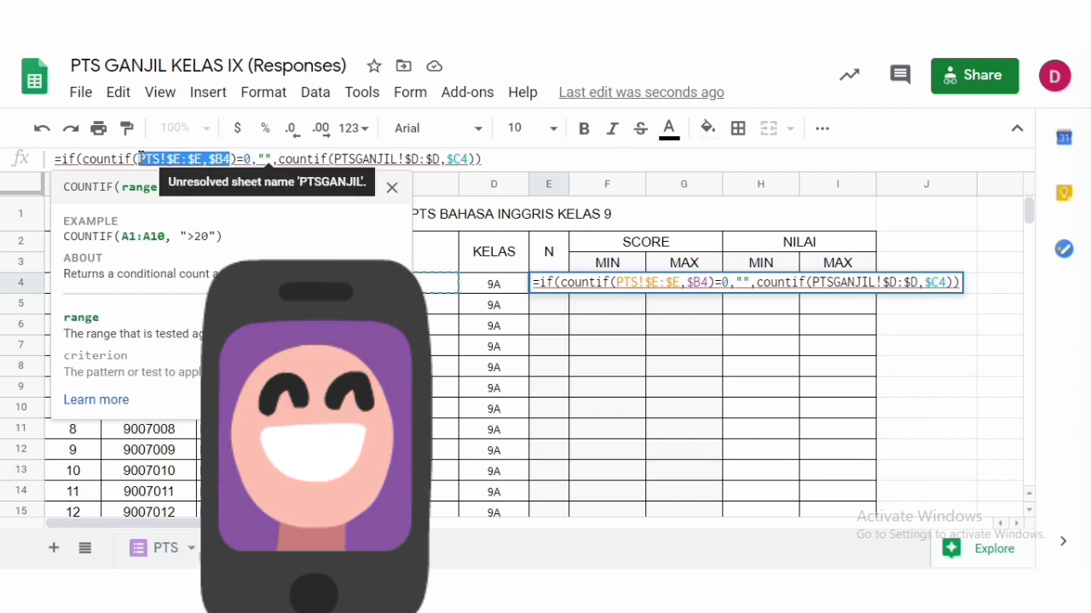
pyautogui.click(335, 159)
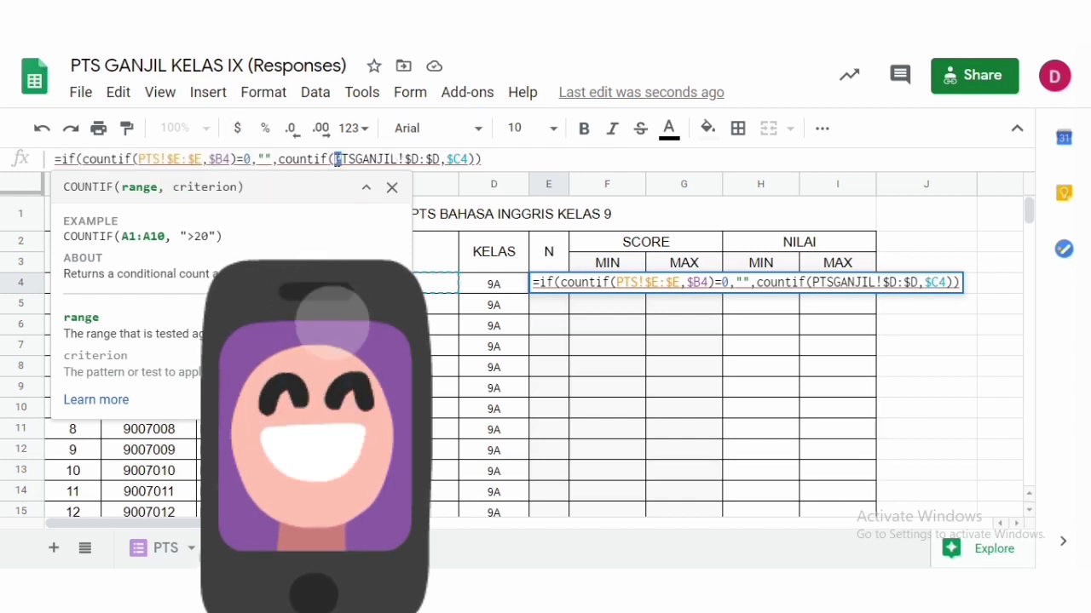
pyautogui.hotkey('shift', 'Right')
pyautogui.hotkey('shift', 'Right')
pyautogui.hotkey('shift', 'Right')
pyautogui.hotkey('shift', 'Right')
pyautogui.hotkey('shift', 'Right')
pyautogui.hotkey('shift', 'Right')
pyautogui.hotkey('shift', 'Right')
pyautogui.hotkey('shift', 'Right')
pyautogui.hotkey('shift', 'Right')
pyautogui.hotkey('shift', 'Right')
pyautogui.hotkey('shift', 'Right')
pyautogui.hotkey('shift', 'Right')
pyautogui.hotkey('shift', 'Right')
pyautogui.hotkey('shift', 'Right')
pyautogui.hotkey('shift', 'Right')
pyautogui.hotkey('shift', 'Right')
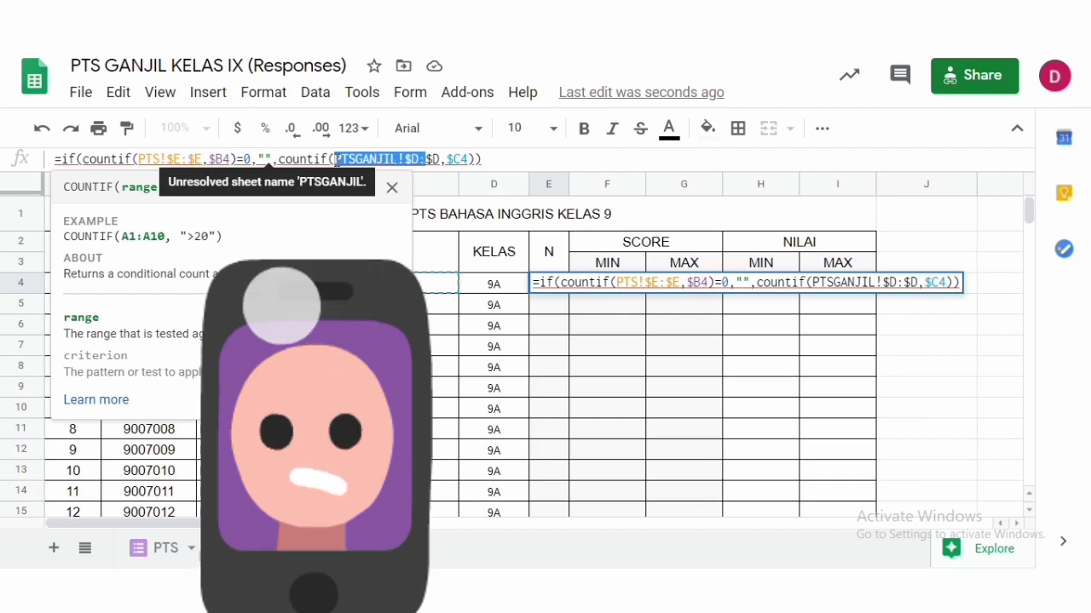
pyautogui.hotkey('shift', 'Right')
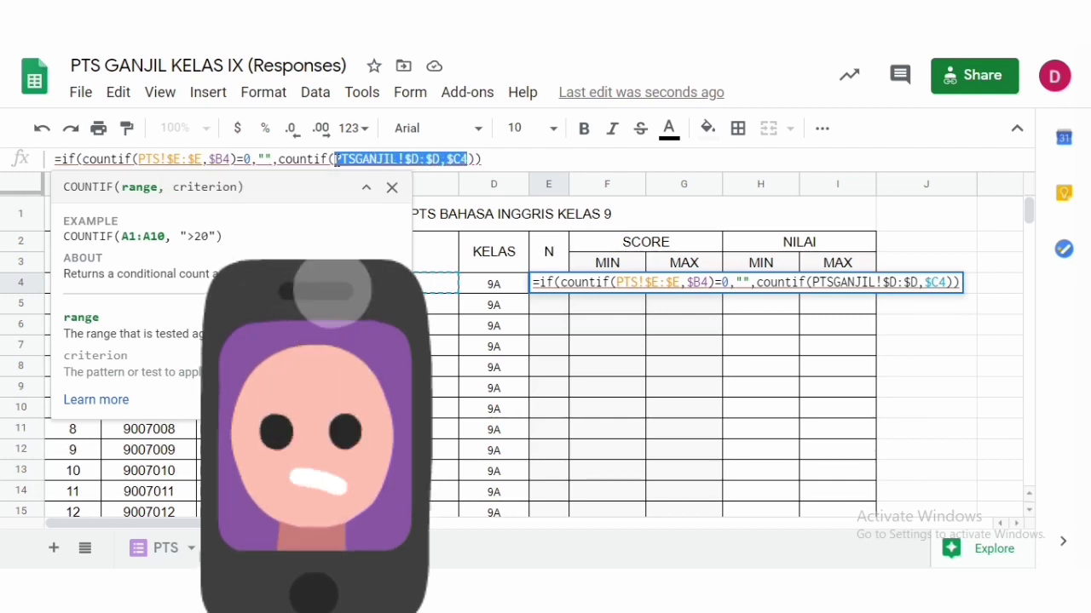
pyautogui.hotkey('ctrl', 'v')
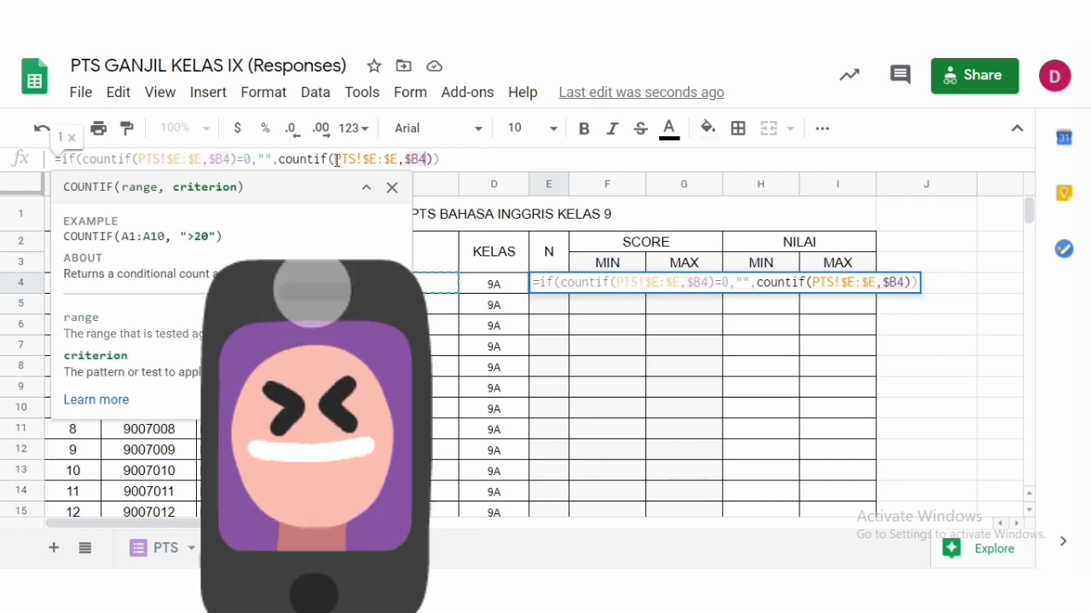
pyautogui.click(443, 158)
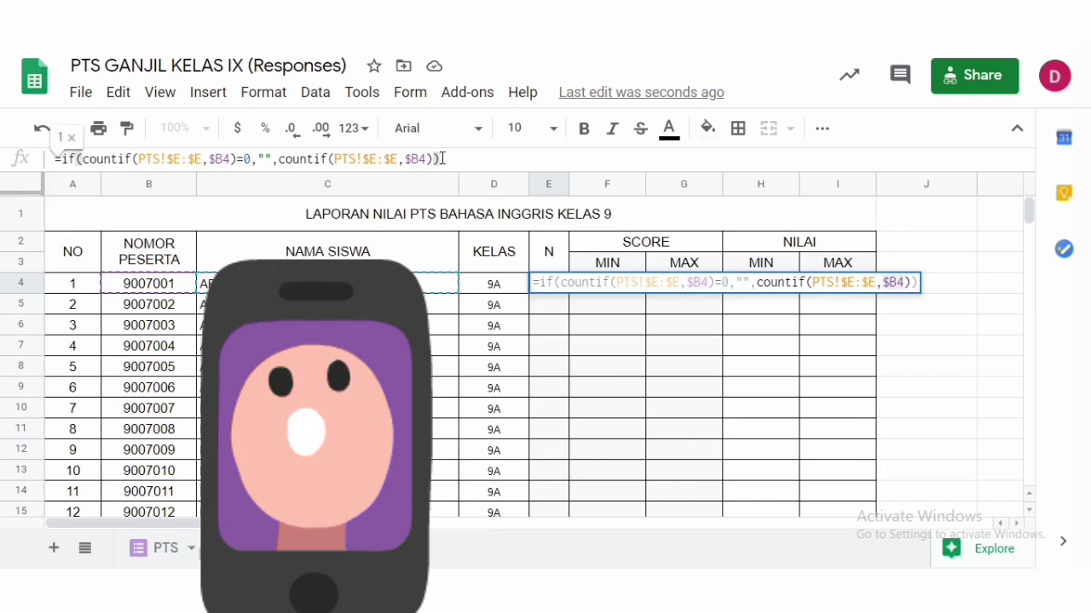
pyautogui.press('Return')
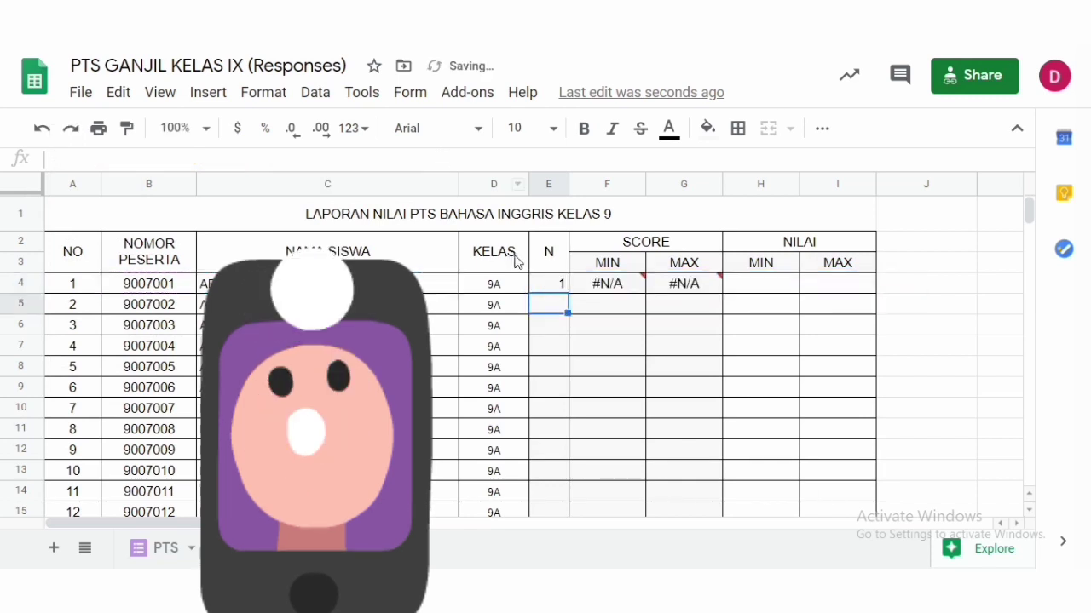
# - Center-align the N value in cell E4
pyautogui.click(561, 288)
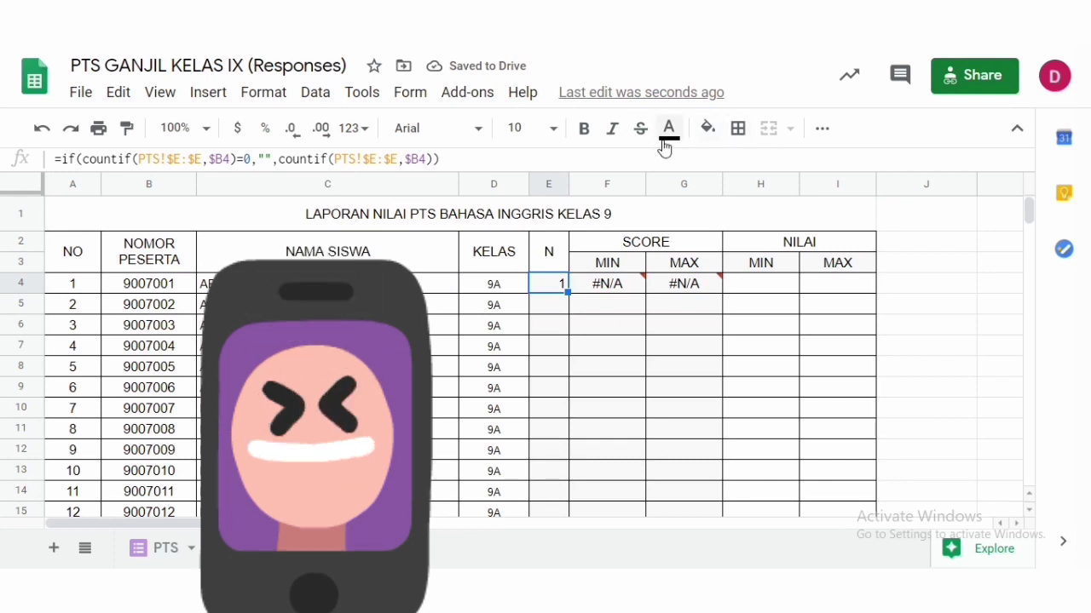
pyautogui.click(822, 132)
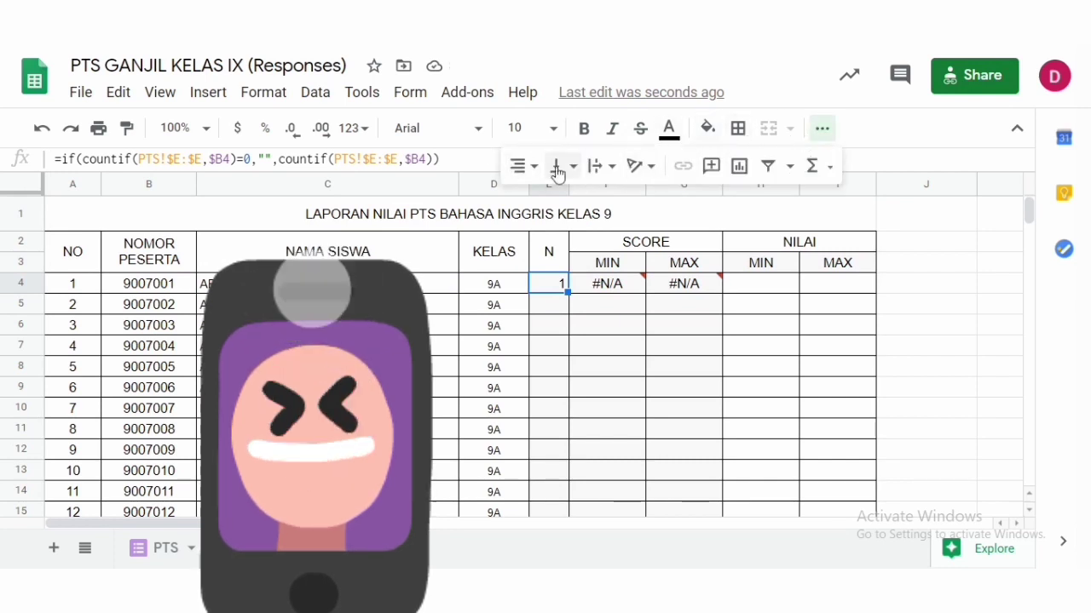
pyautogui.click(529, 167)
pyautogui.click(548, 204)
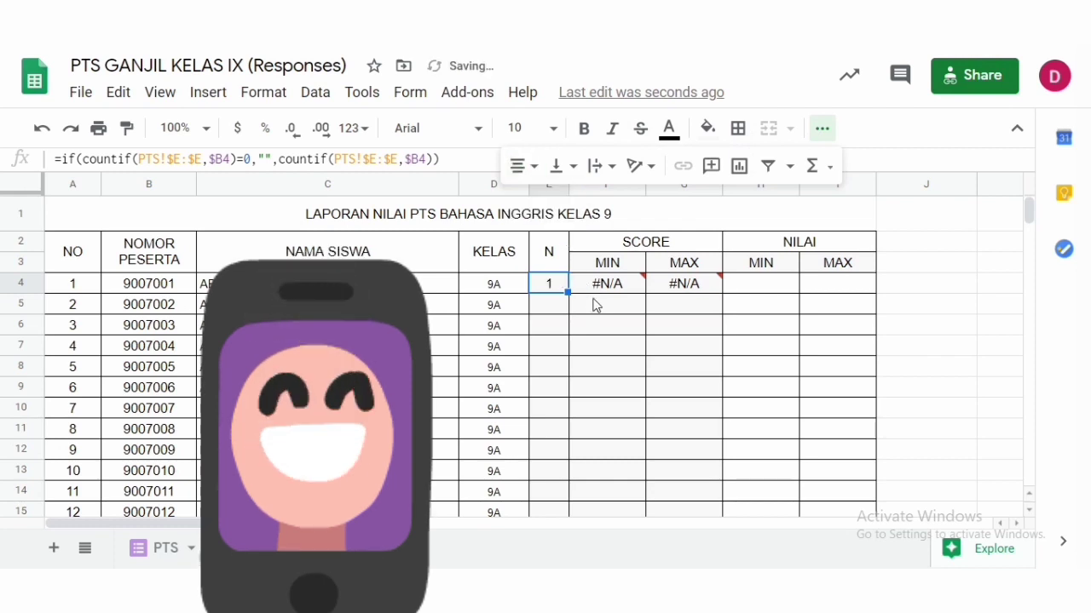
# - Change the first minifs range in the SCORE MIN formula to PTS!$B:$B and confirm it
pyautogui.click(162, 290)
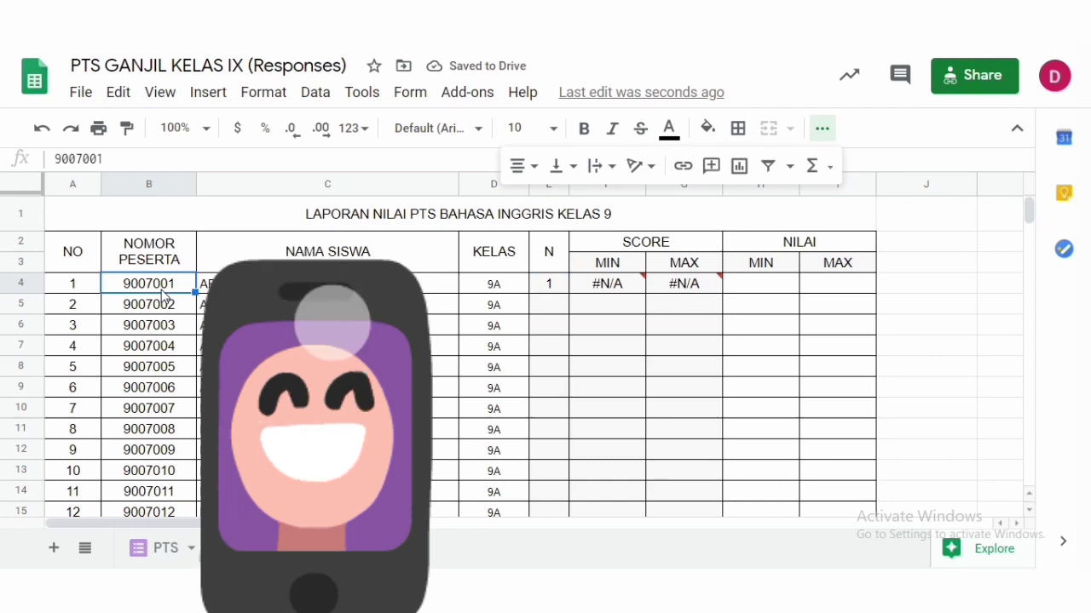
pyautogui.click(555, 288)
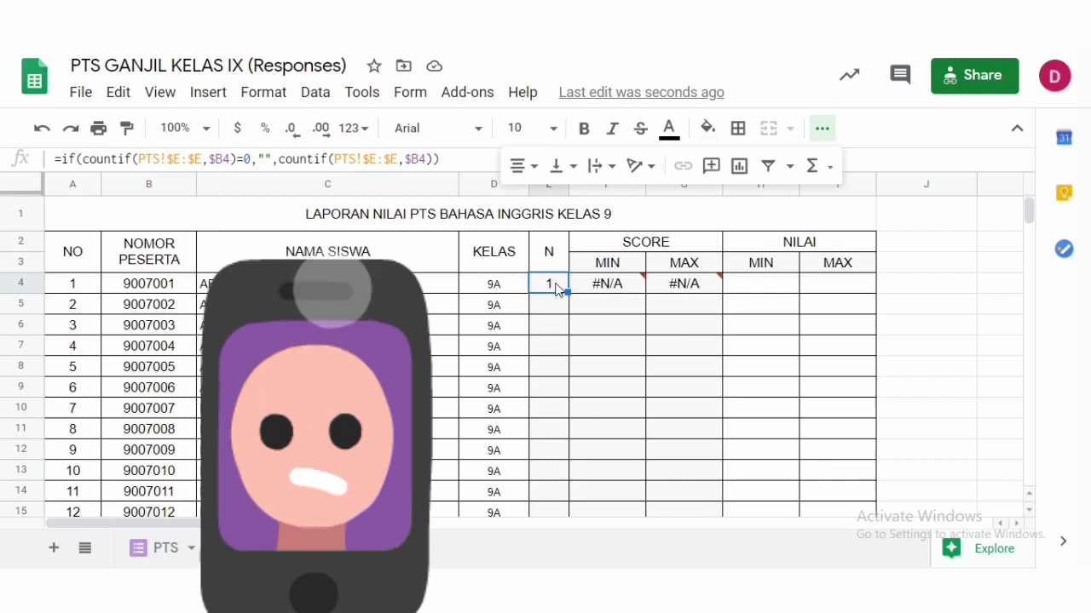
pyautogui.click(631, 292)
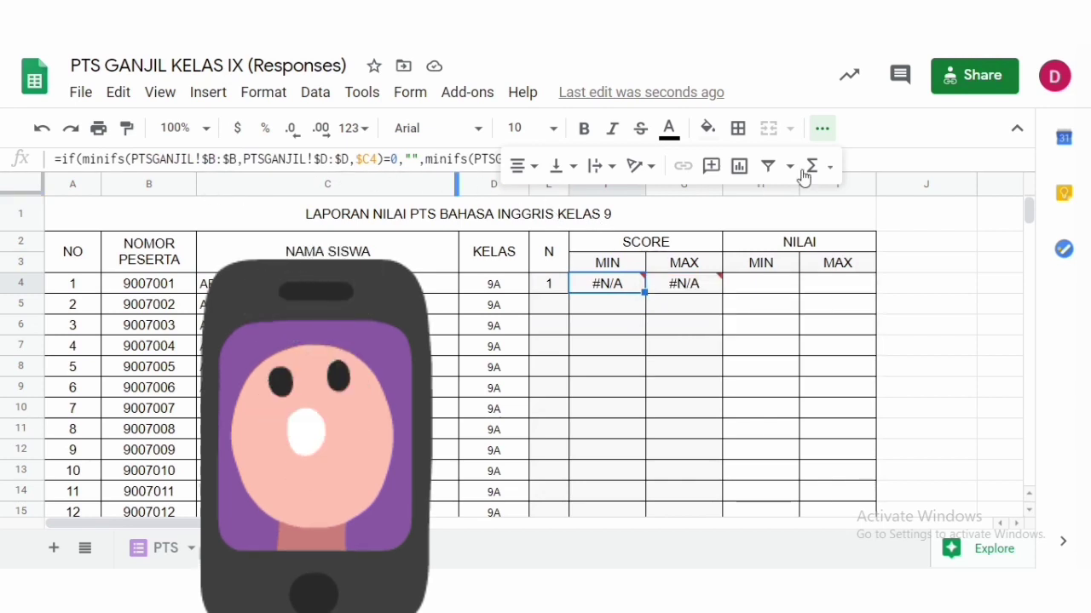
pyautogui.click(822, 128)
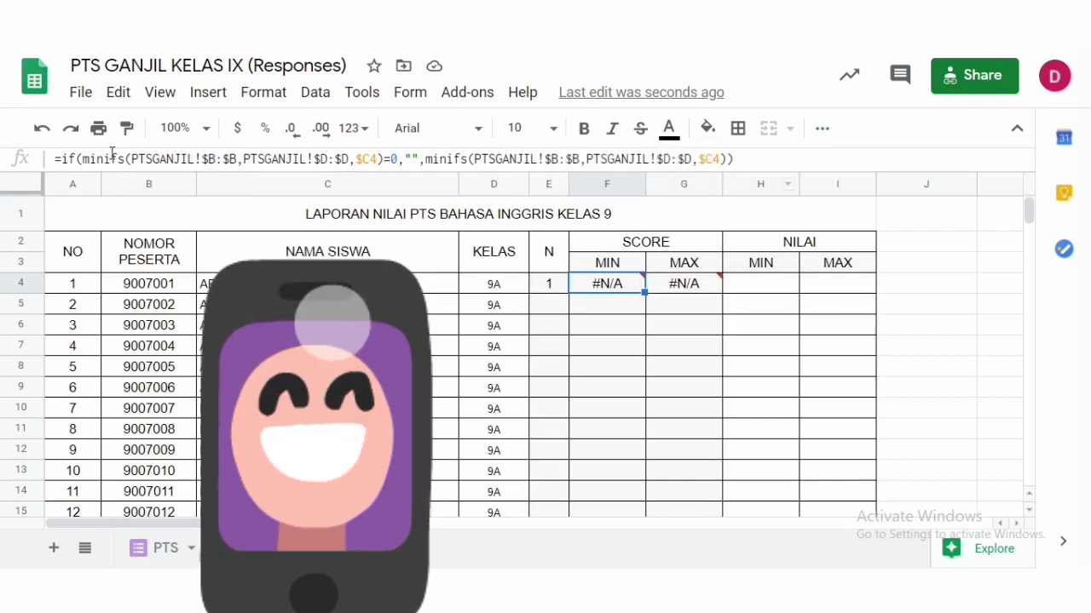
pyautogui.click(196, 159)
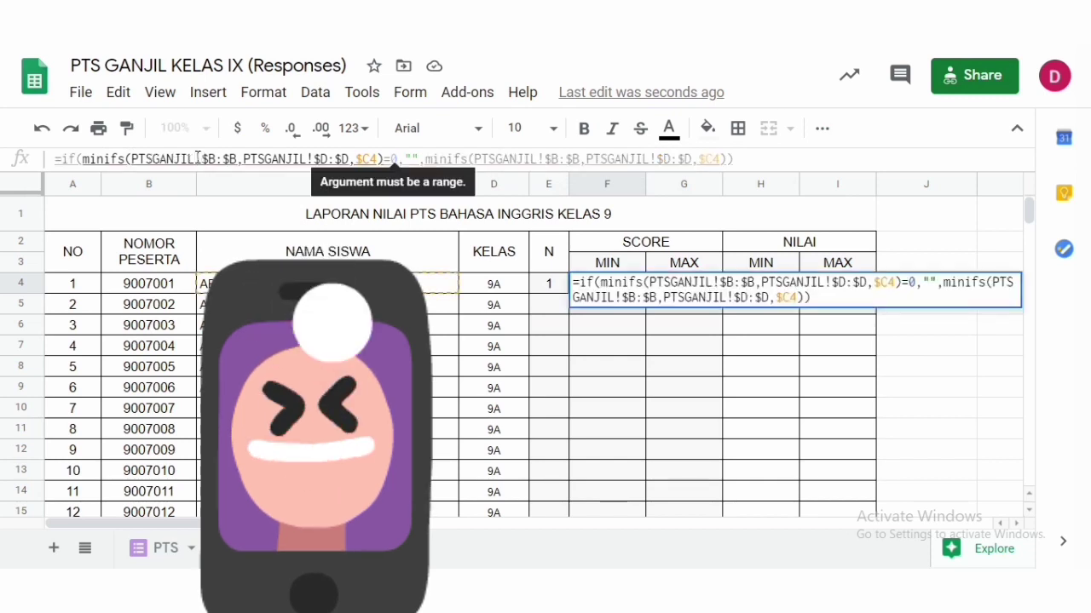
pyautogui.press('BackSpace')
pyautogui.press('BackSpace')
pyautogui.press('BackSpace')
pyautogui.press('BackSpace')
pyautogui.press('BackSpace')
pyautogui.press('BackSpace')
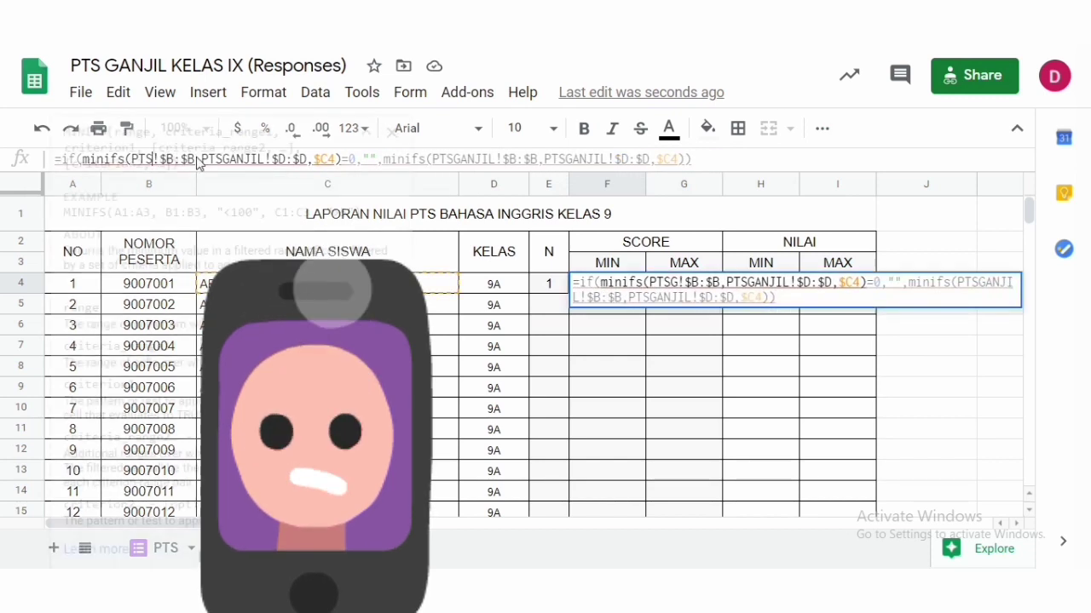
pyautogui.click(566, 435)
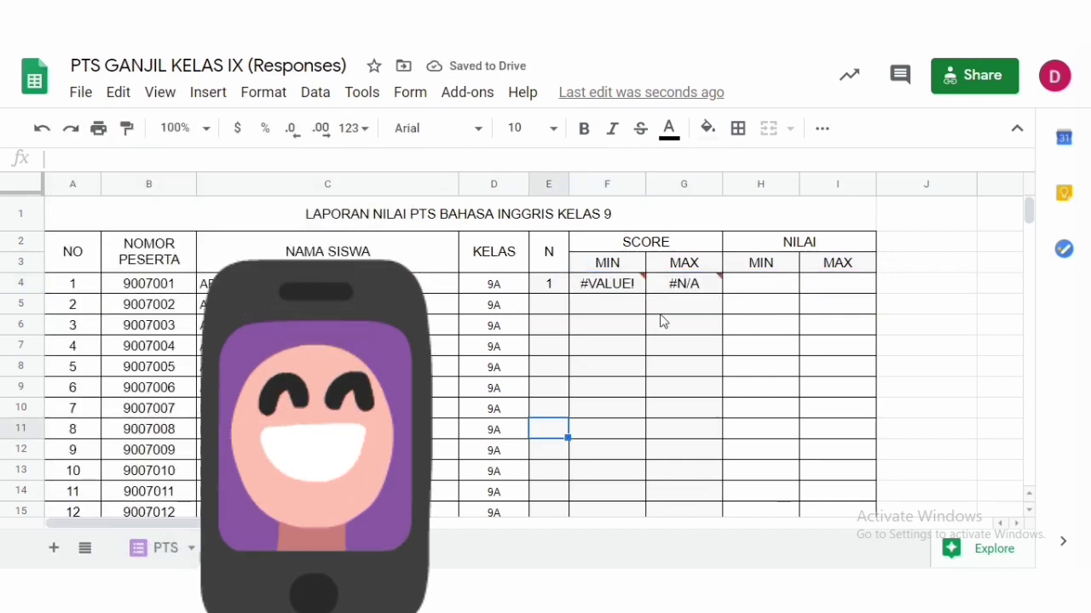
pyautogui.click(633, 286)
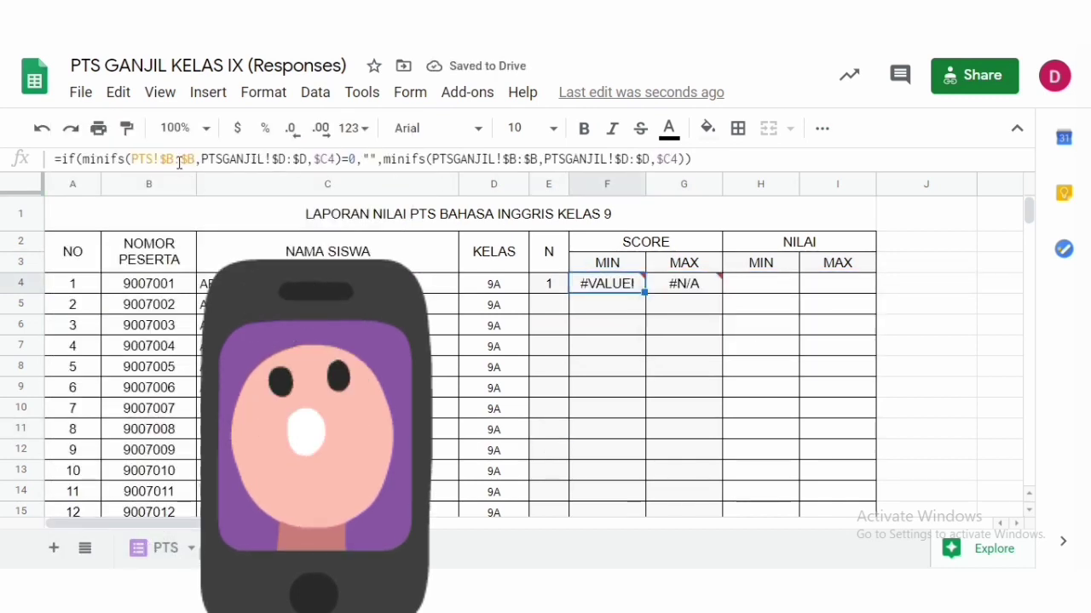
# - Compare the PTS response sheet's columns and change the first minifs criteria range in the SCORE MIN formula to PTS!$D:$D
pyautogui.click(156, 290)
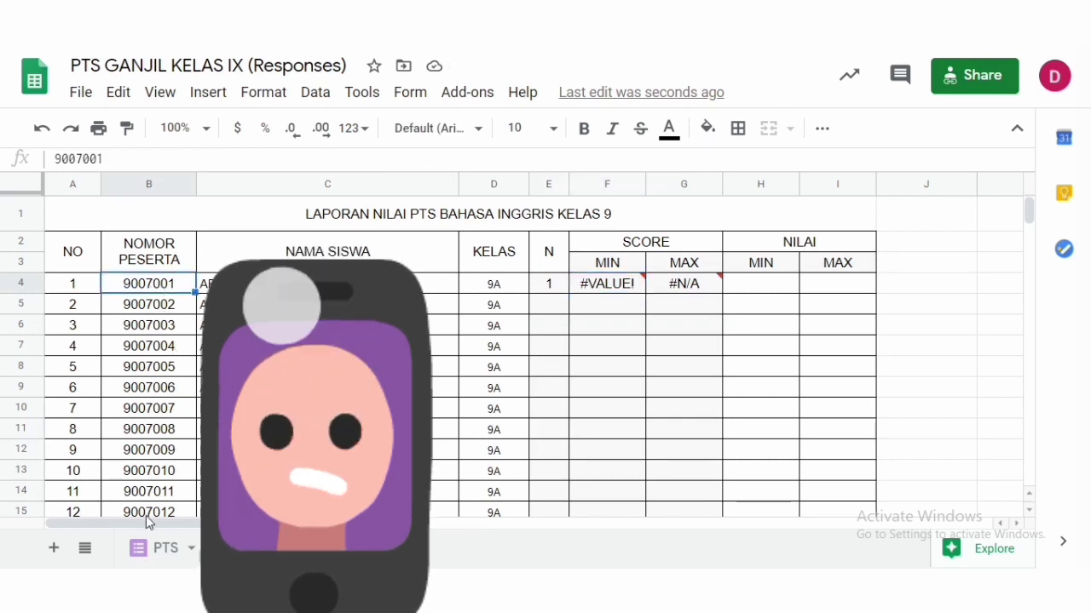
pyautogui.click(157, 550)
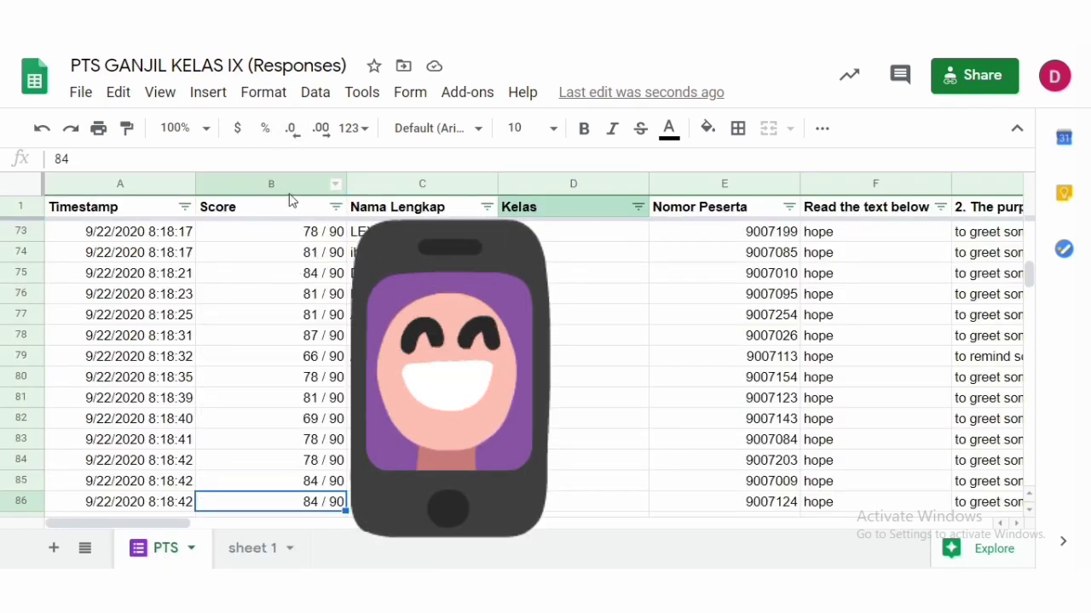
pyautogui.click(247, 549)
pyautogui.click(592, 288)
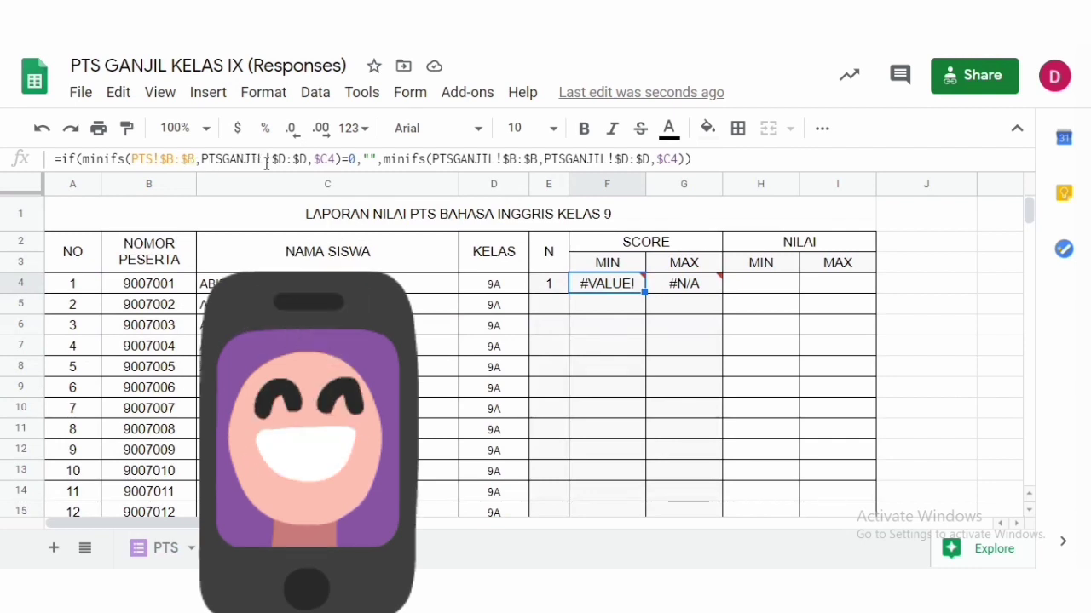
pyautogui.click(263, 160)
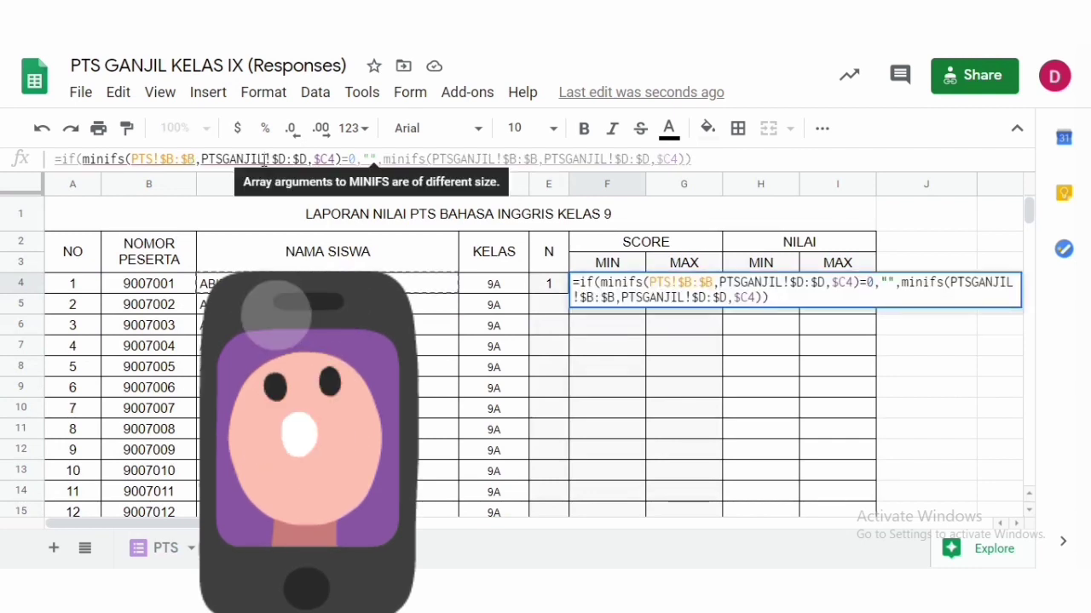
pyautogui.press('BackSpace')
pyautogui.press('BackSpace')
pyautogui.press('BackSpace')
pyautogui.press('BackSpace')
pyautogui.press('BackSpace')
pyautogui.press('BackSpace')
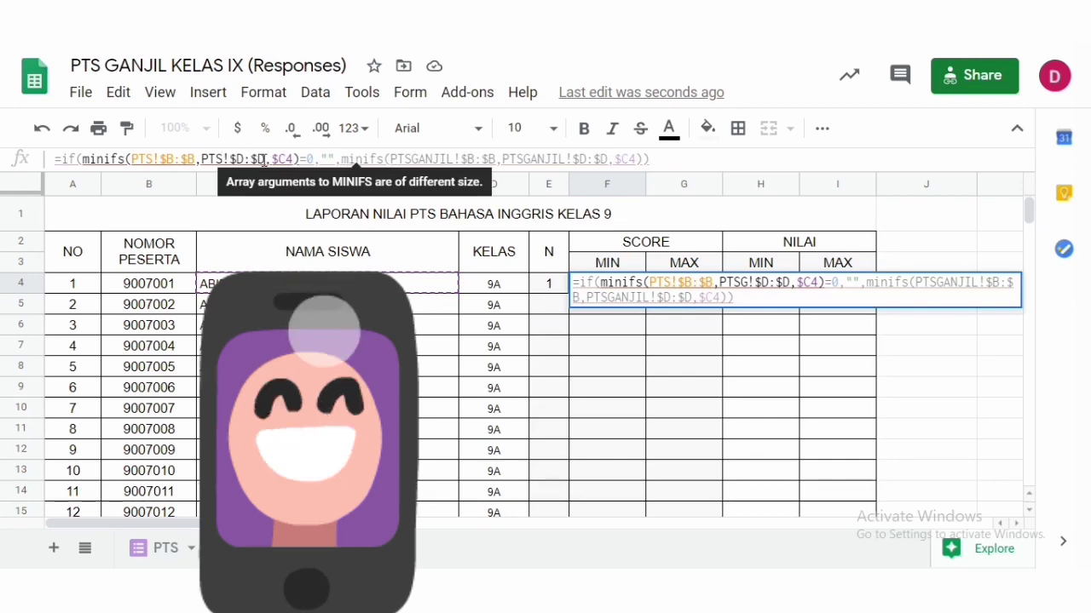
pyautogui.click(597, 351)
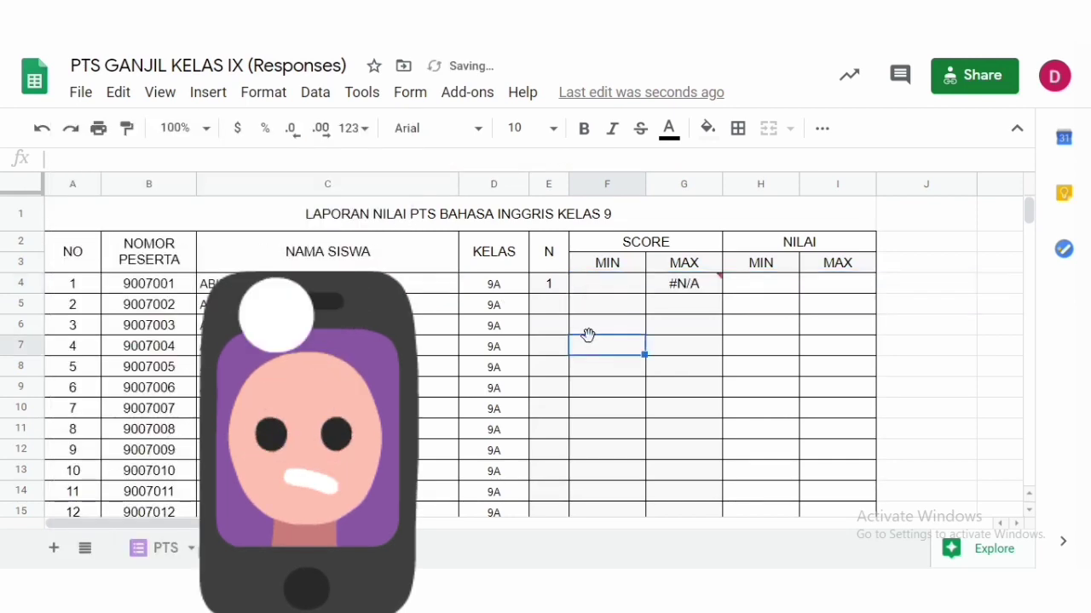
# - Reopen the SCORE MIN formula in F4 and set the first minifs criteria to PTS!$E:$E and $B4
pyautogui.click(603, 290)
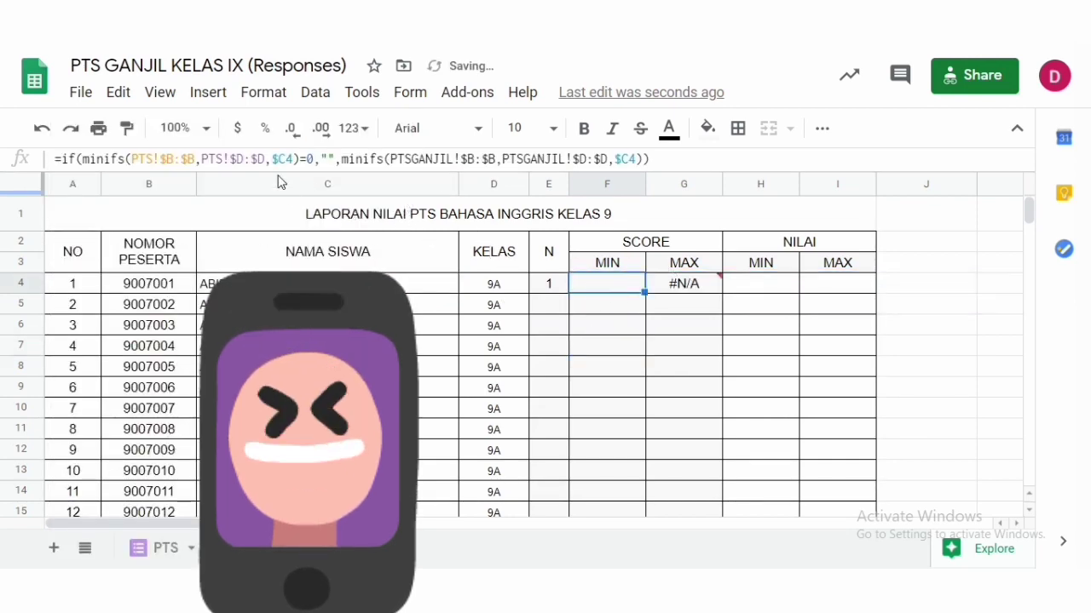
pyautogui.doubleClick(575, 288)
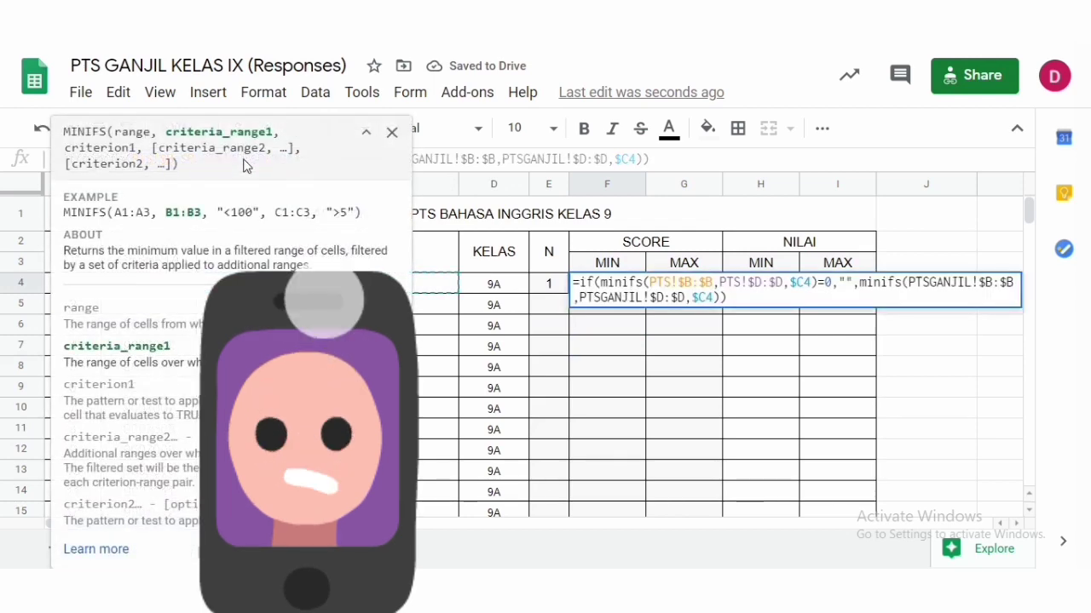
pyautogui.click(763, 284)
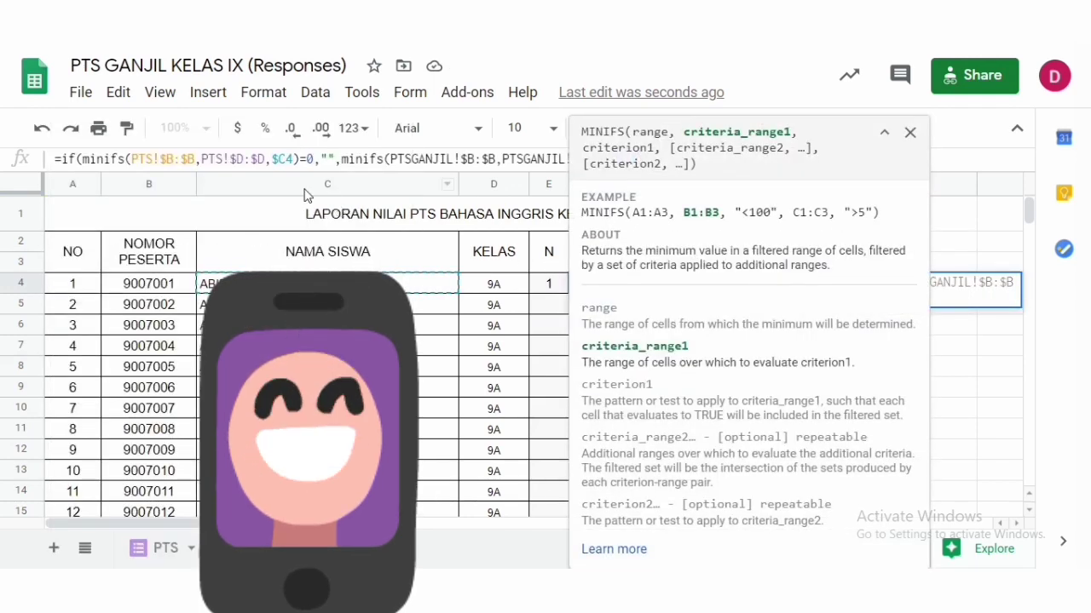
pyautogui.click(245, 160)
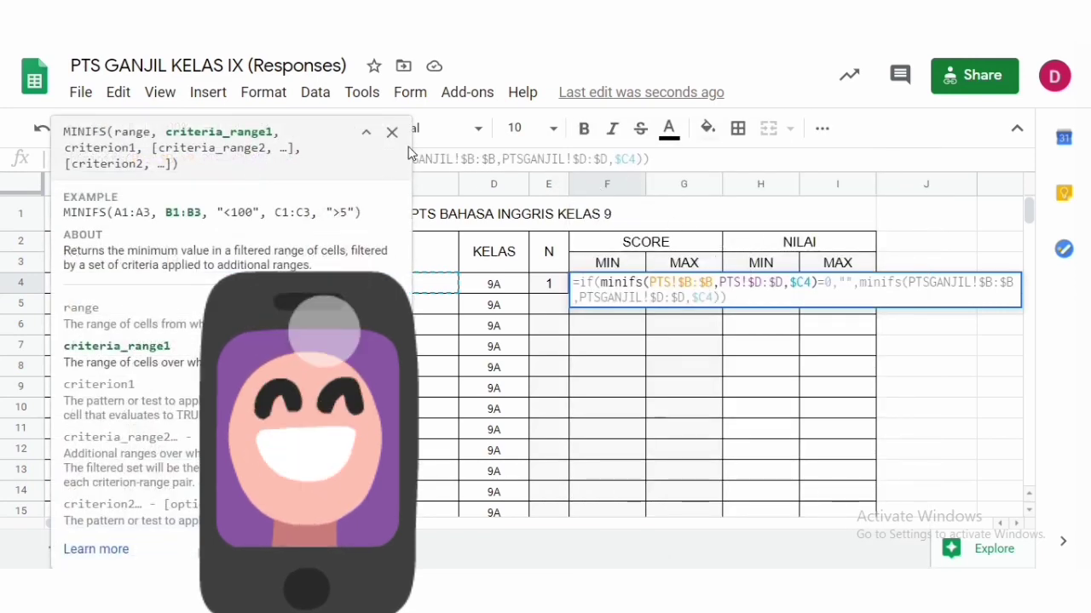
pyautogui.click(392, 132)
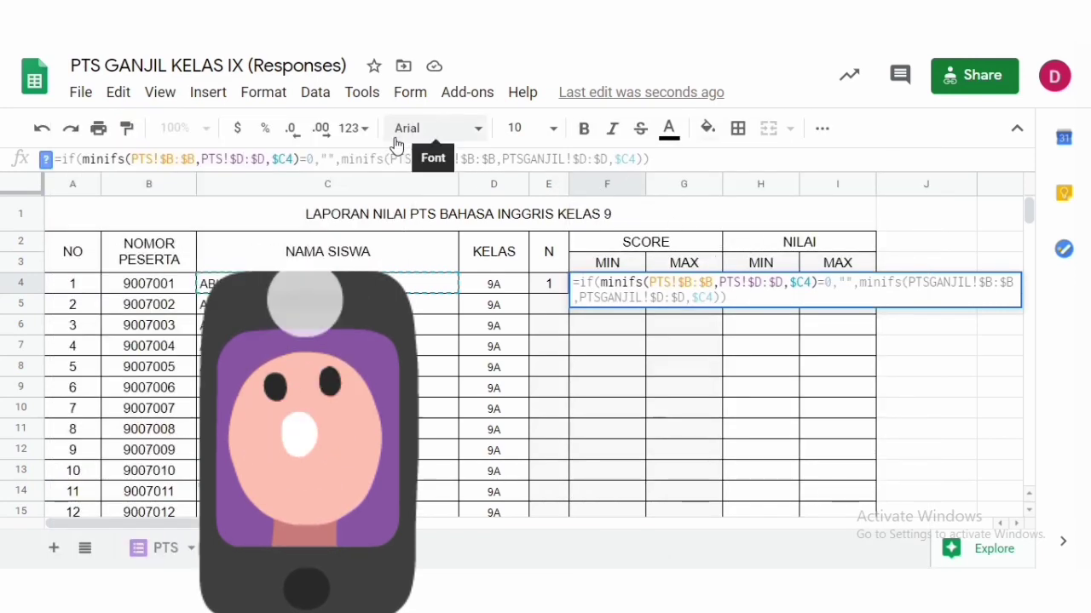
pyautogui.click(243, 158)
pyautogui.press('BackSpace')
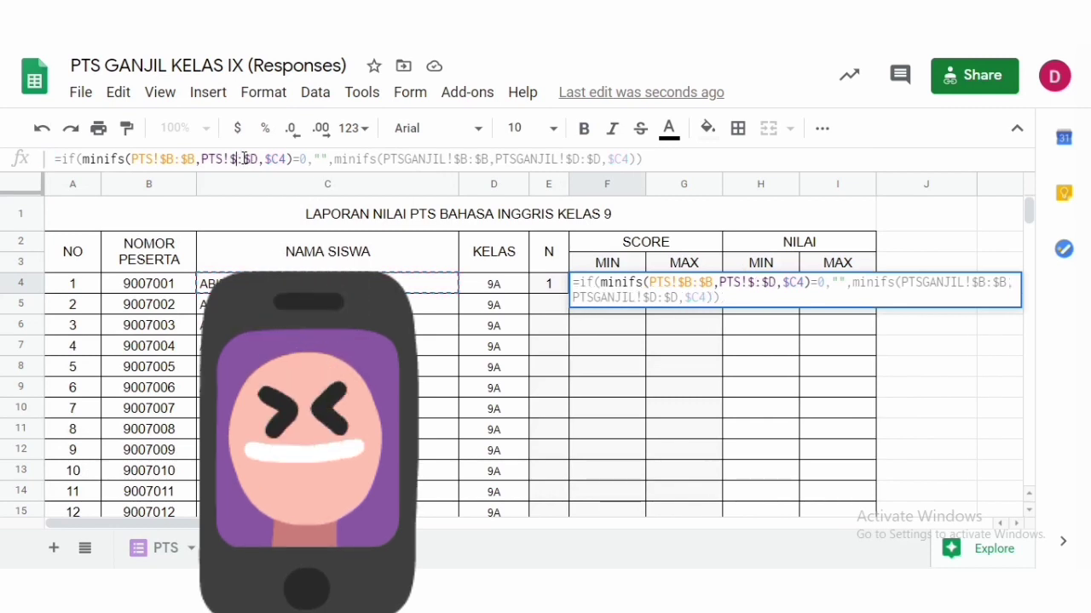
pyautogui.write('E')
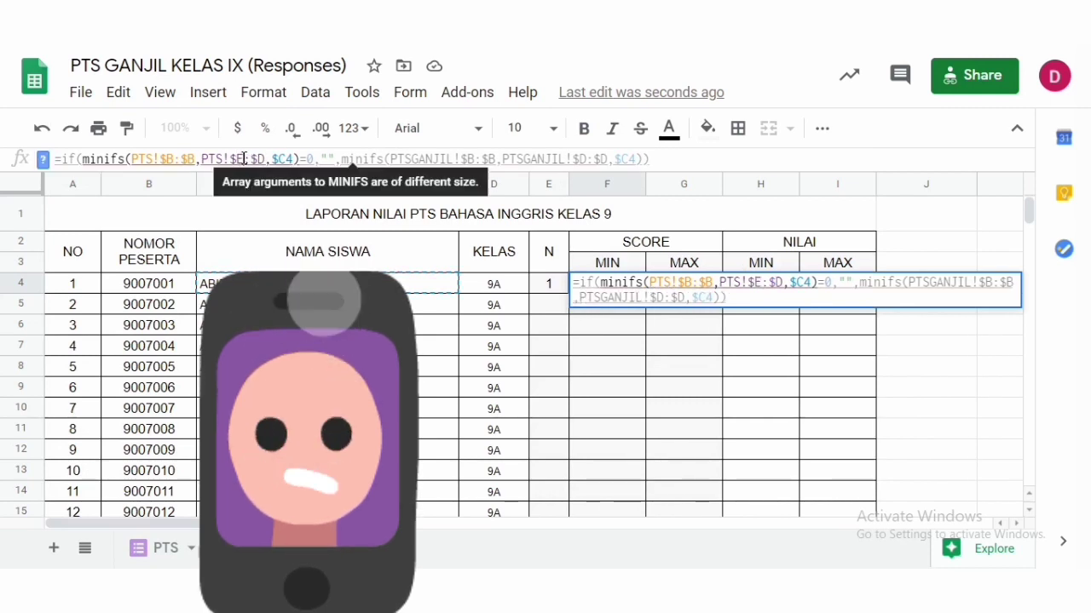
pyautogui.press('Right')
pyautogui.press('BackSpace')
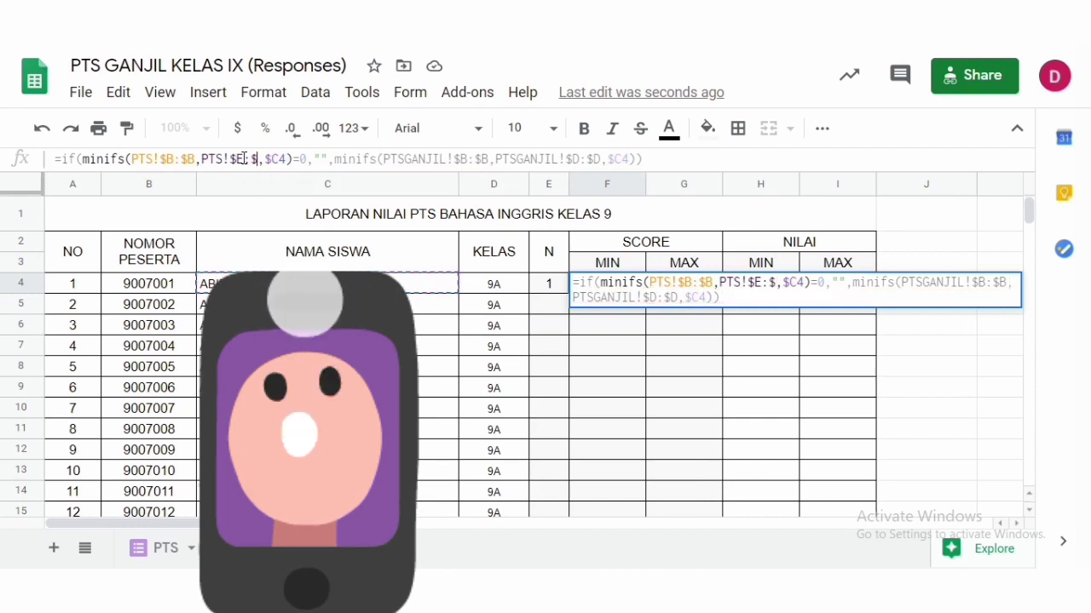
pyautogui.write('E')
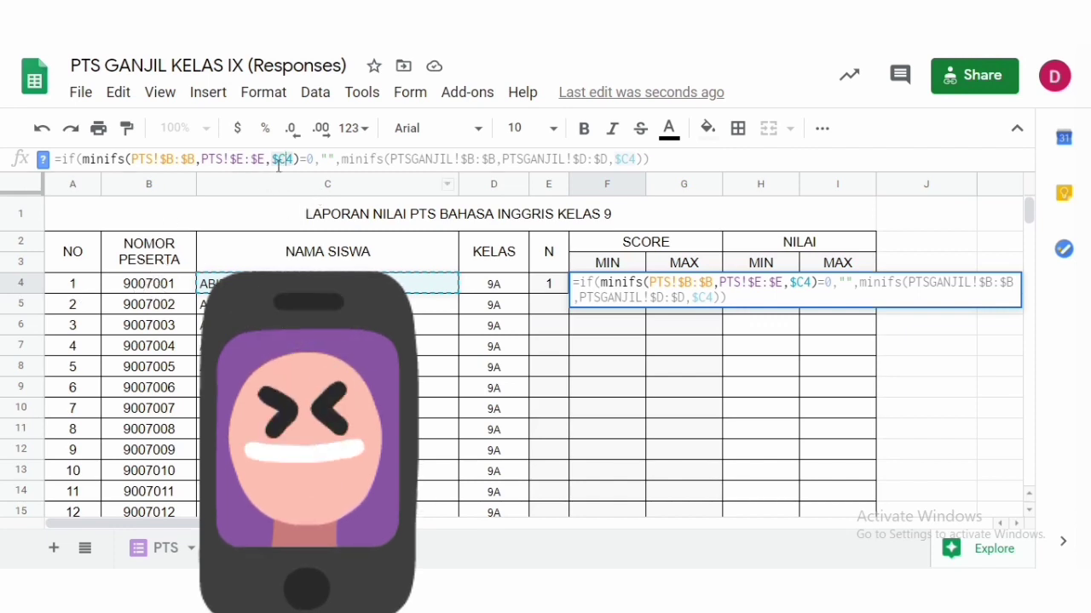
pyautogui.write('$B4')
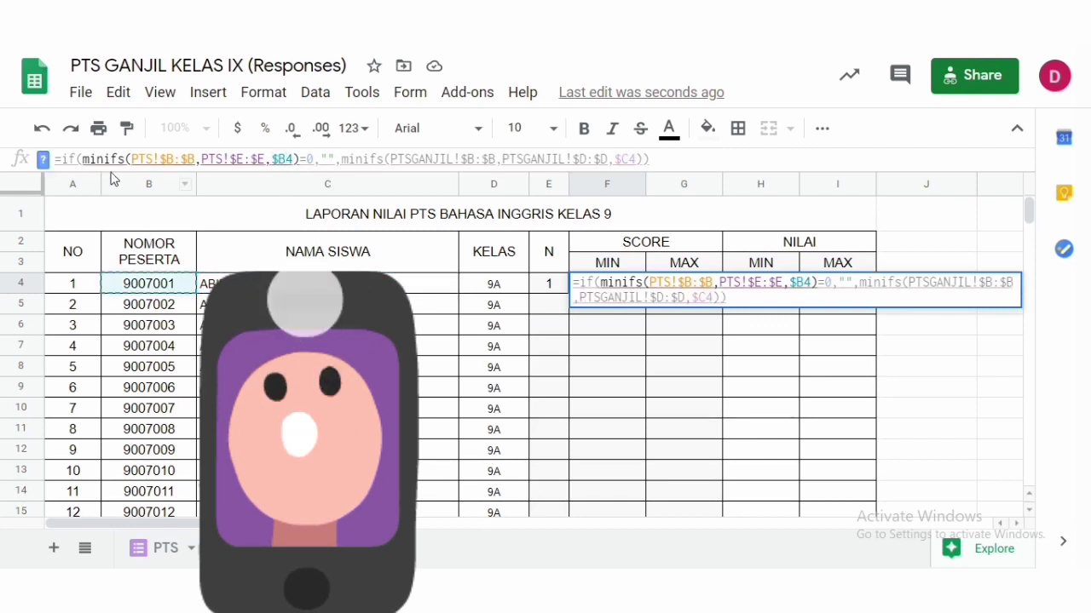
# - Copy the first minifs arguments PTS!$B:$B,PTS!$E:$E,$B4 over the second minifs arguments and confirm the formula
pyautogui.click(131, 159)
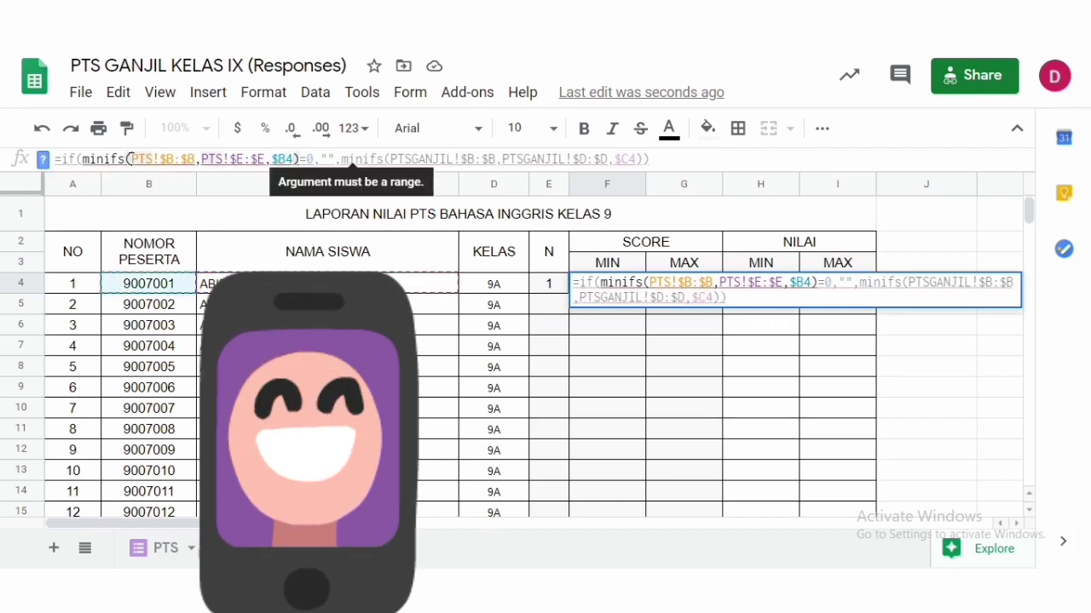
pyautogui.moveTo(132, 160); pyautogui.dragTo(279, 159)
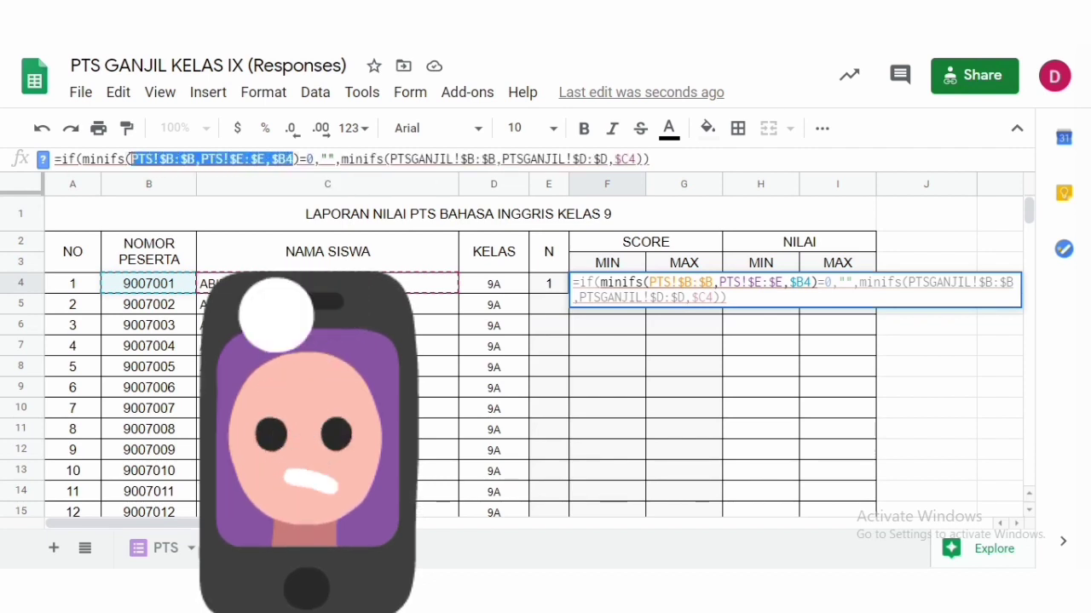
pyautogui.click(391, 159)
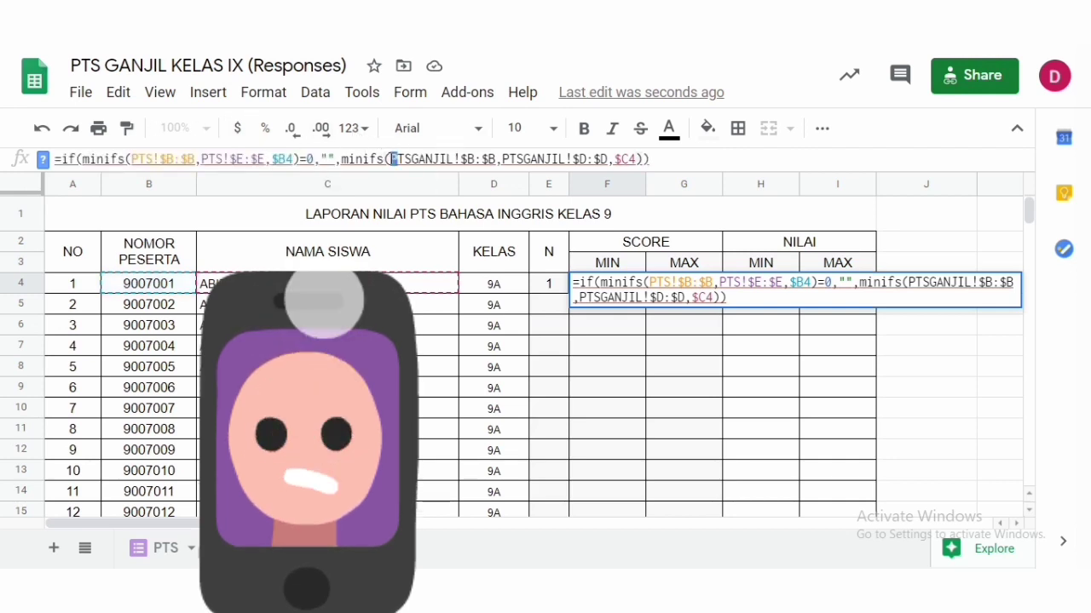
pyautogui.moveTo(392, 159); pyautogui.dragTo(630, 159)
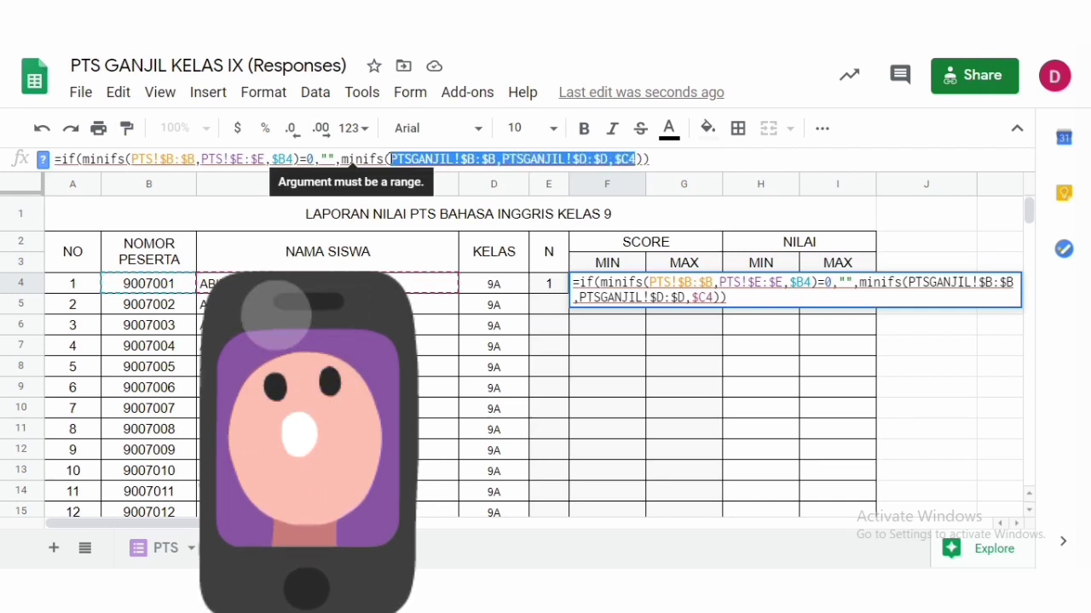
pyautogui.write('PTS!$B:$B,PTS!$E:$E,$B4')
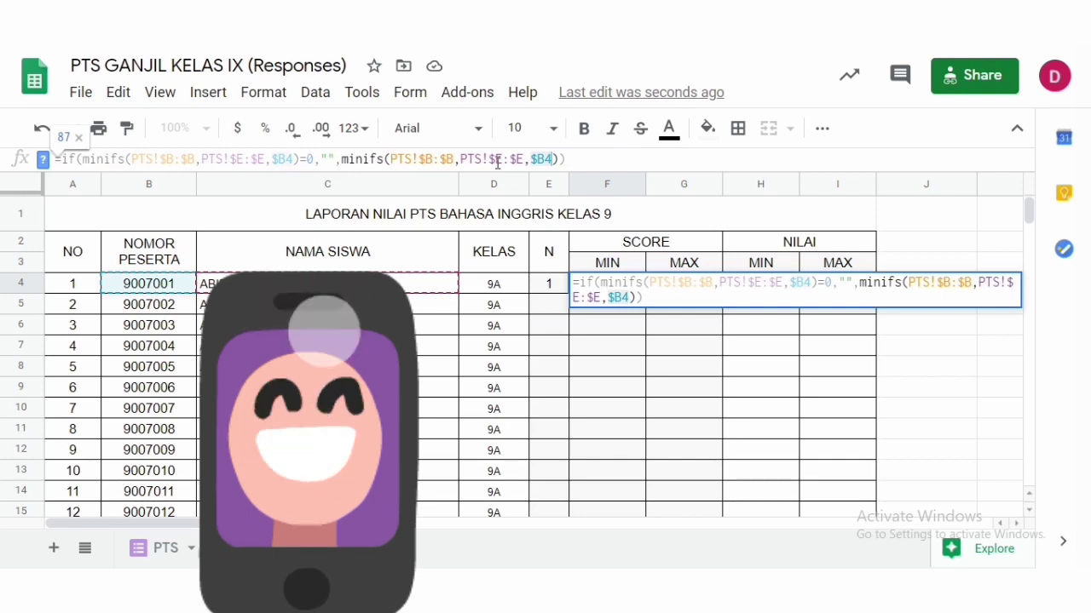
pyautogui.click(604, 159)
pyautogui.press('Return')
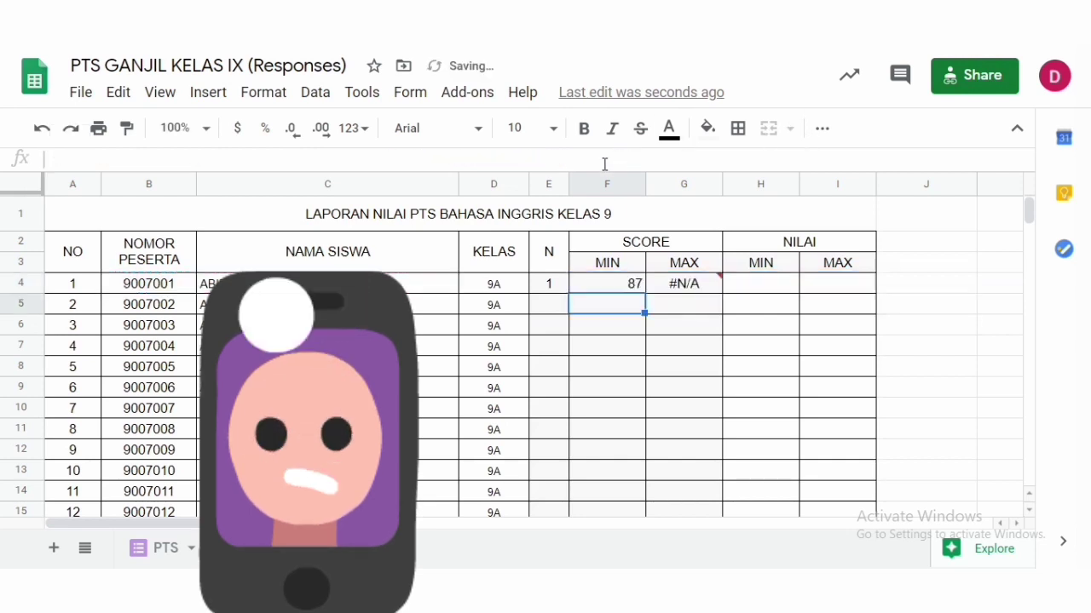
# - Center-align the SCORE MIN value in cell F4
pyautogui.click(617, 289)
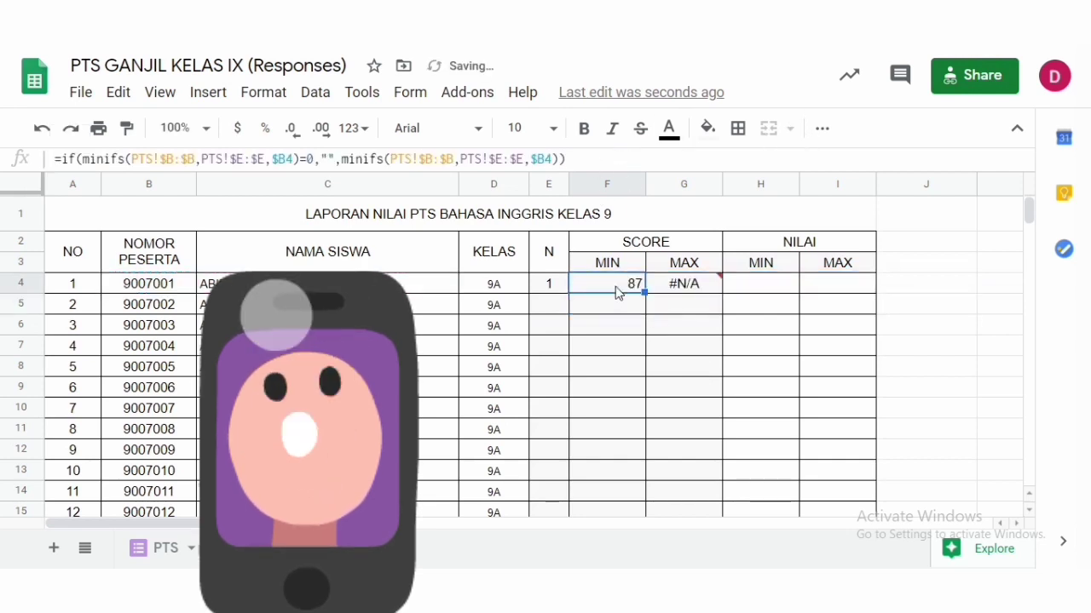
pyautogui.click(143, 286)
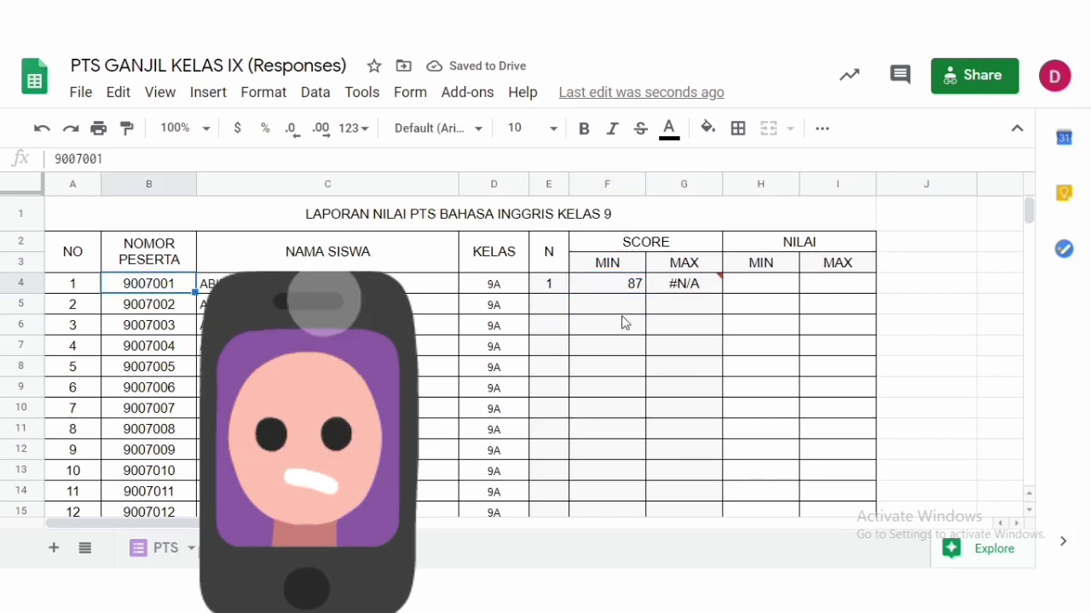
pyautogui.click(613, 285)
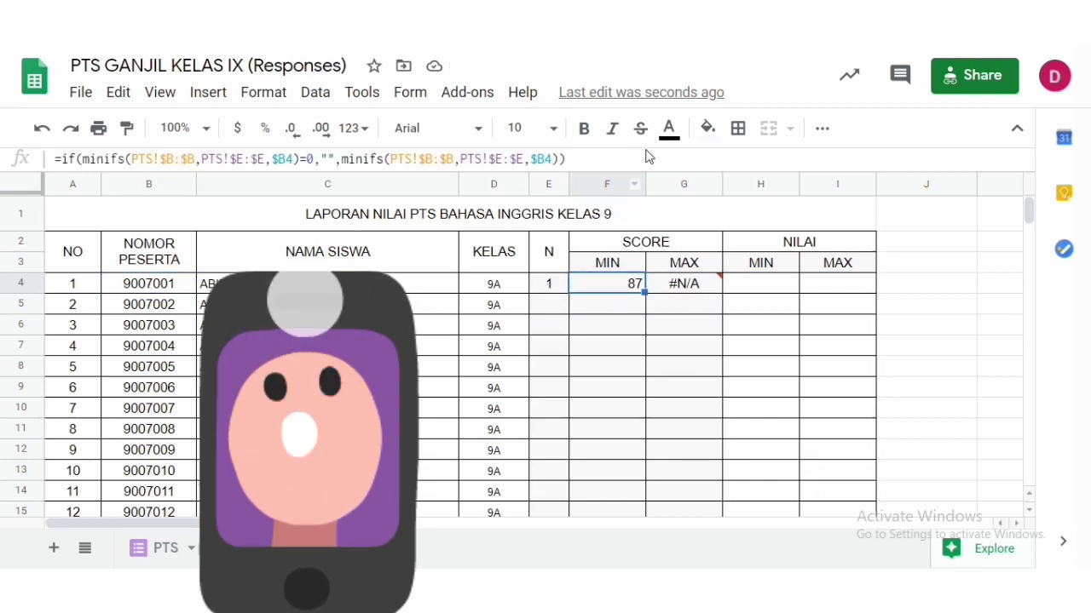
pyautogui.click(822, 129)
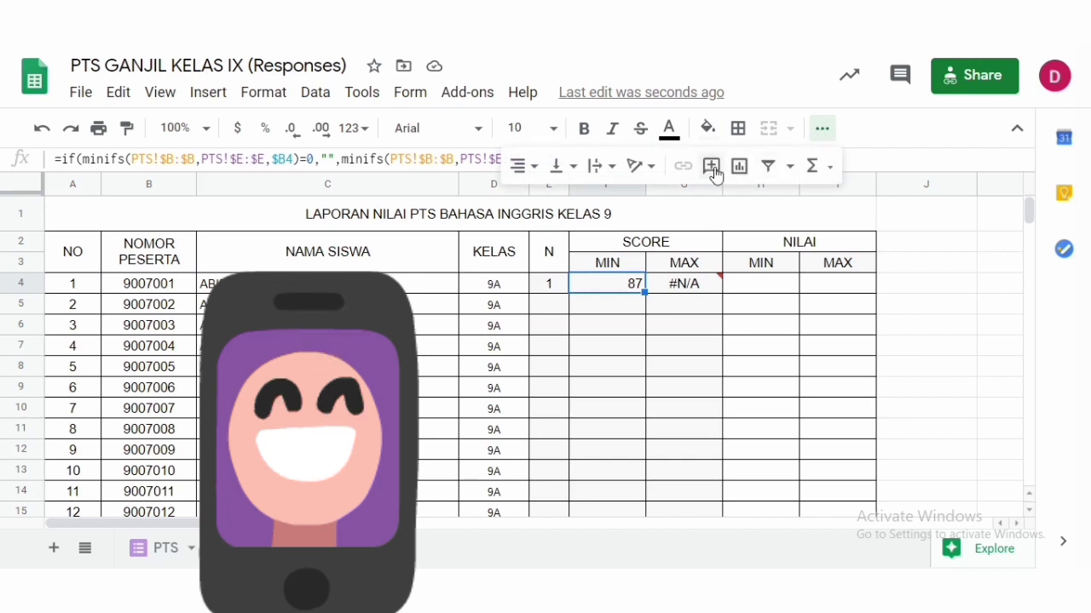
pyautogui.click(530, 167)
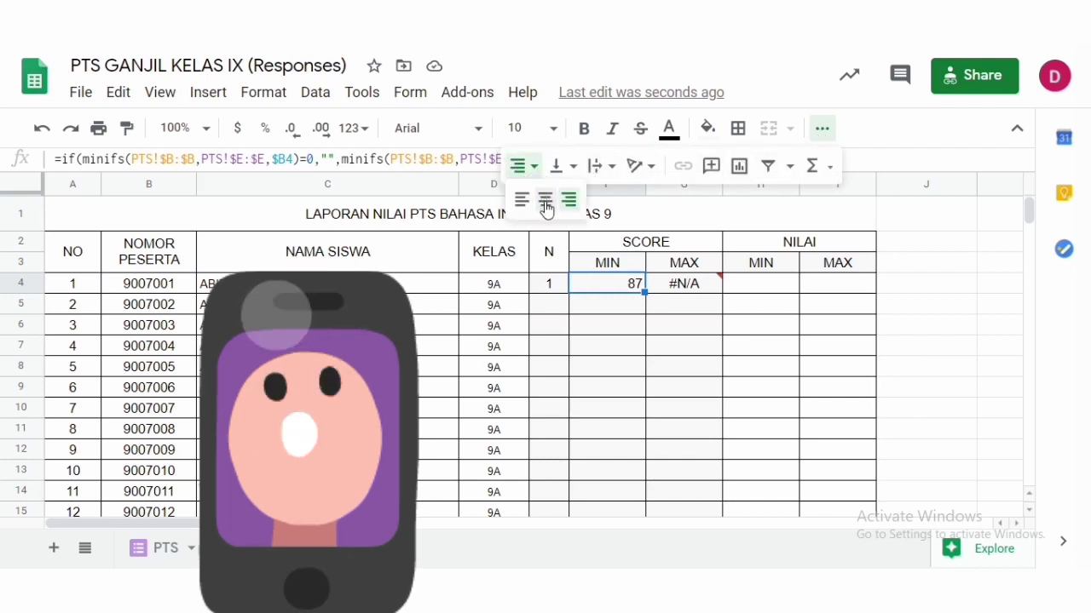
pyautogui.click(546, 203)
# - Copy the SCORE MIN formula from F4 into the SCORE MAX cell G4
pyautogui.click(694, 286)
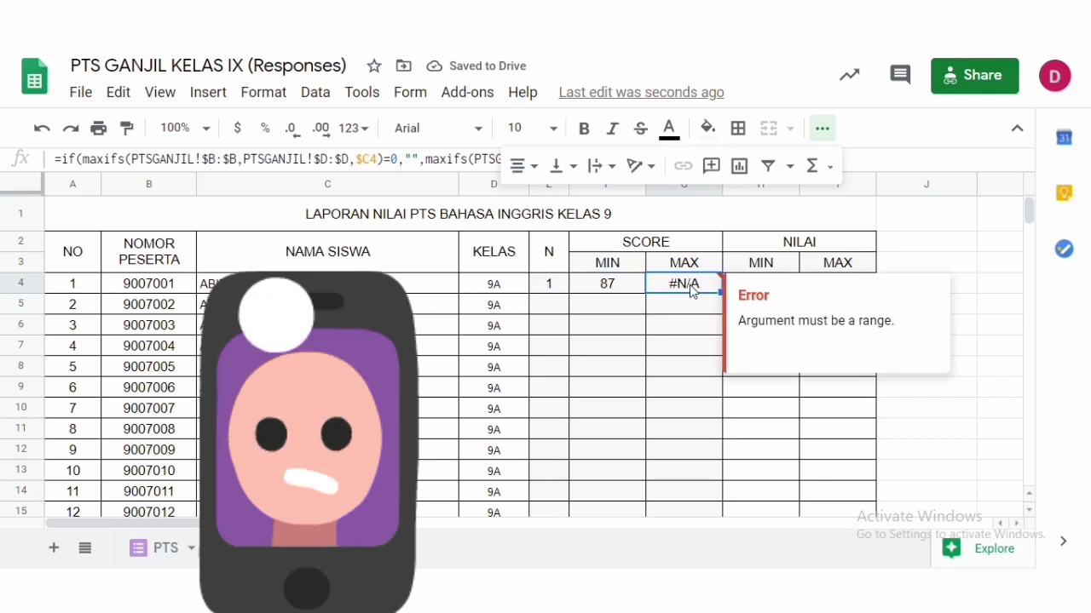
pyautogui.click(633, 293)
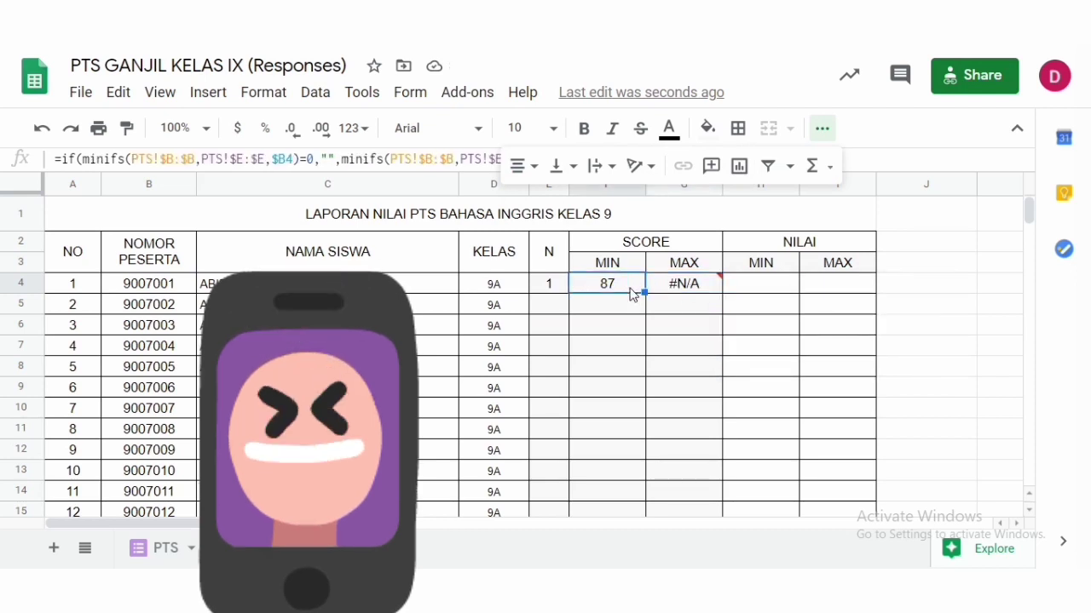
pyautogui.hotkey('ctrl', 'c')
pyautogui.click(704, 287)
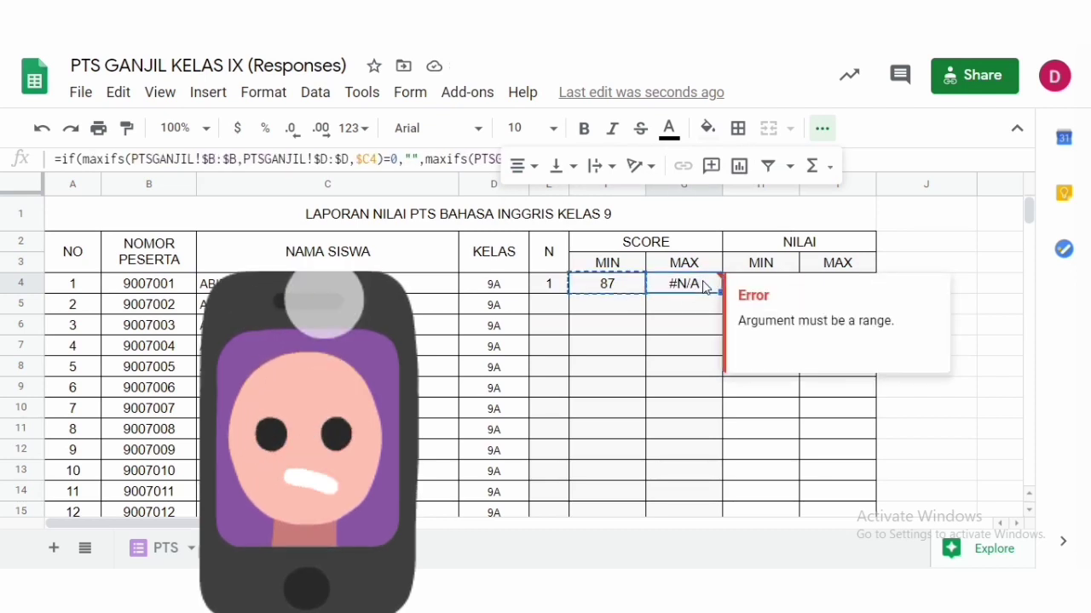
pyautogui.hotkey('ctrl', 'v')
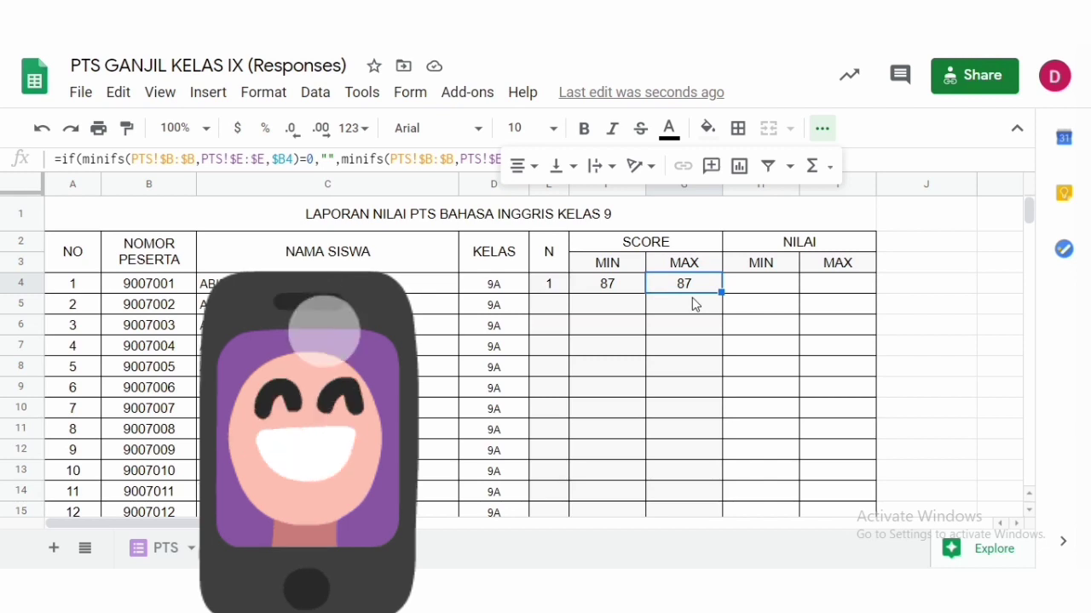
# - Change both minifs functions in the G4 formula to maxifs and confirm the SCORE MAX formula
pyautogui.click(104, 159)
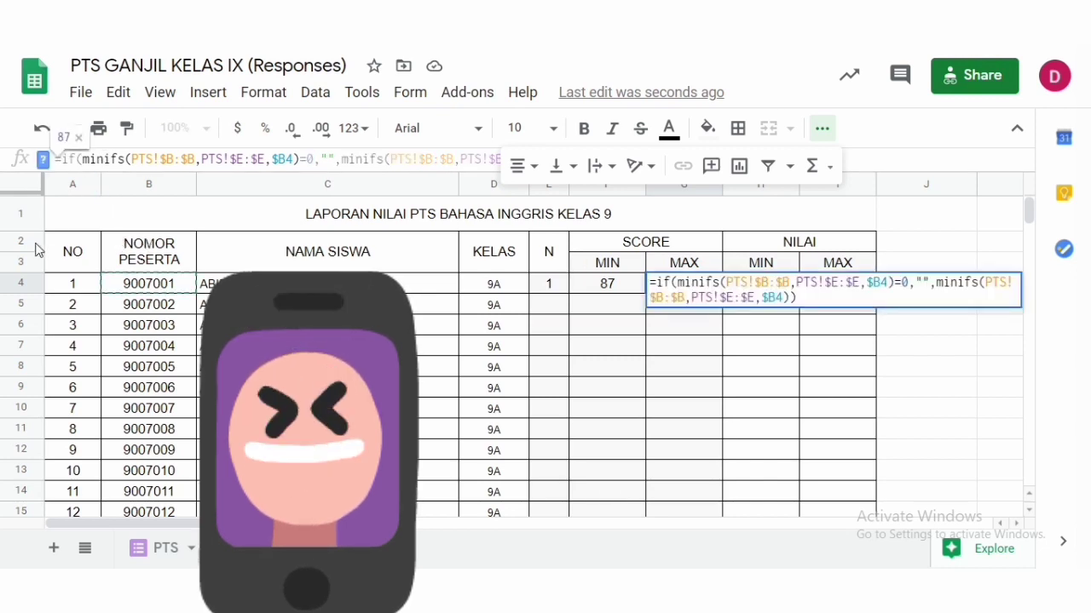
pyautogui.press('BackSpace')
pyautogui.press('BackSpace')
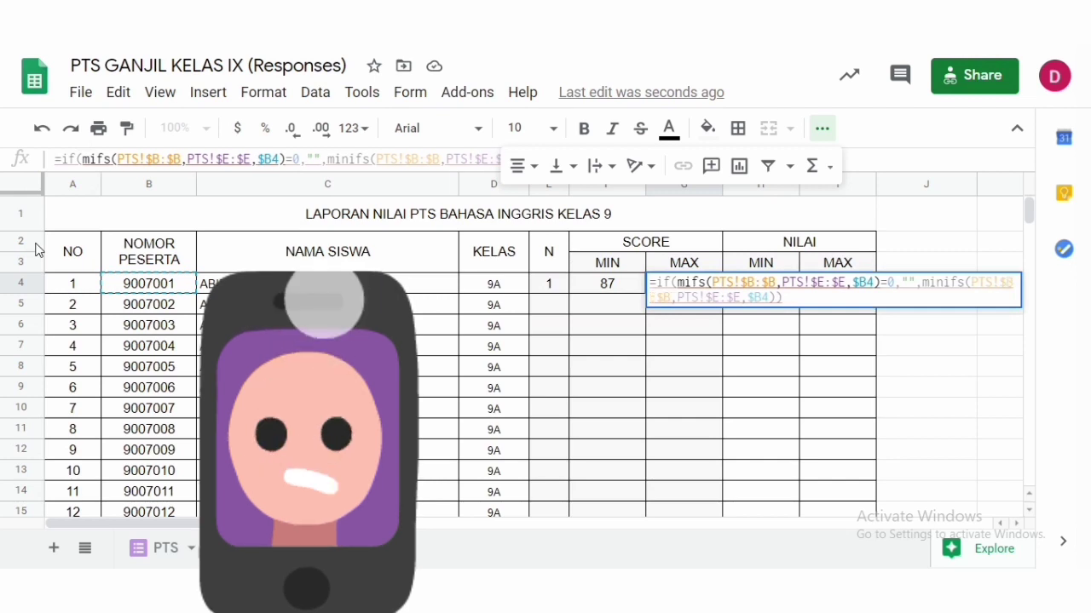
pyautogui.write('a')
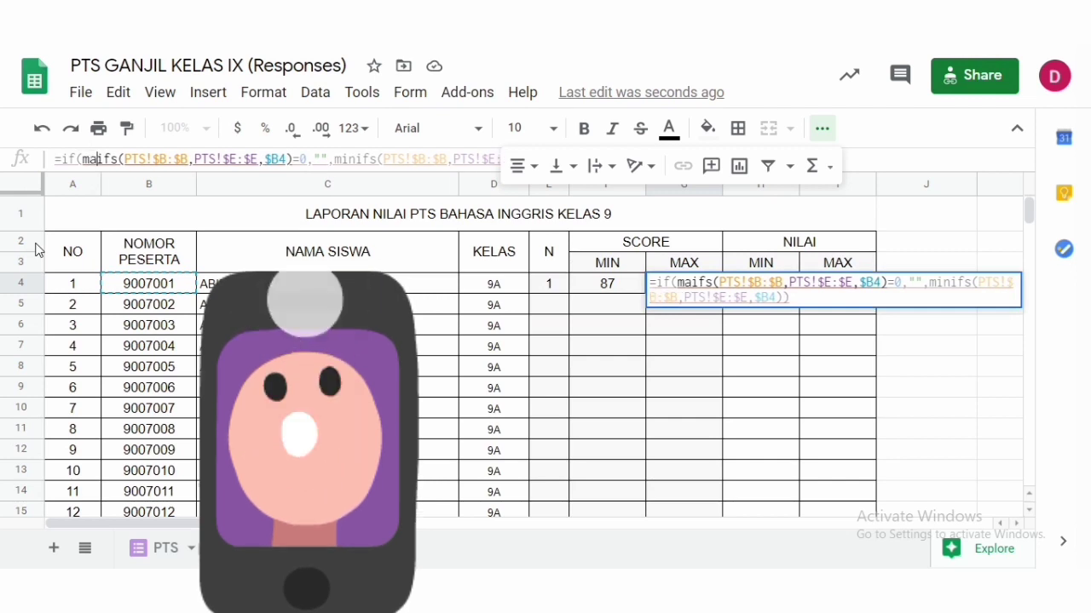
pyautogui.write('x')
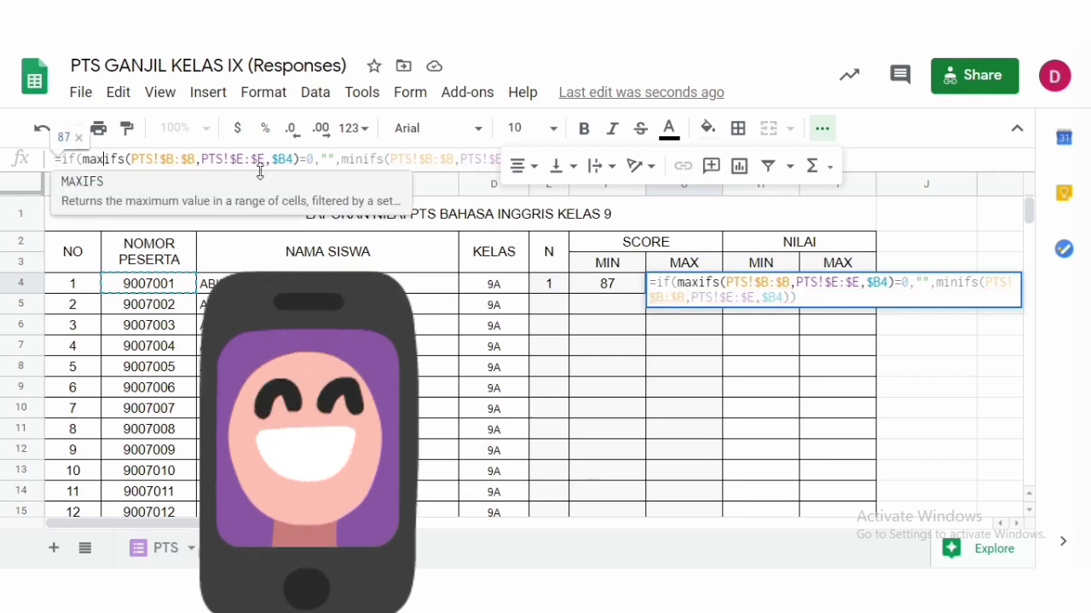
pyautogui.click(364, 159)
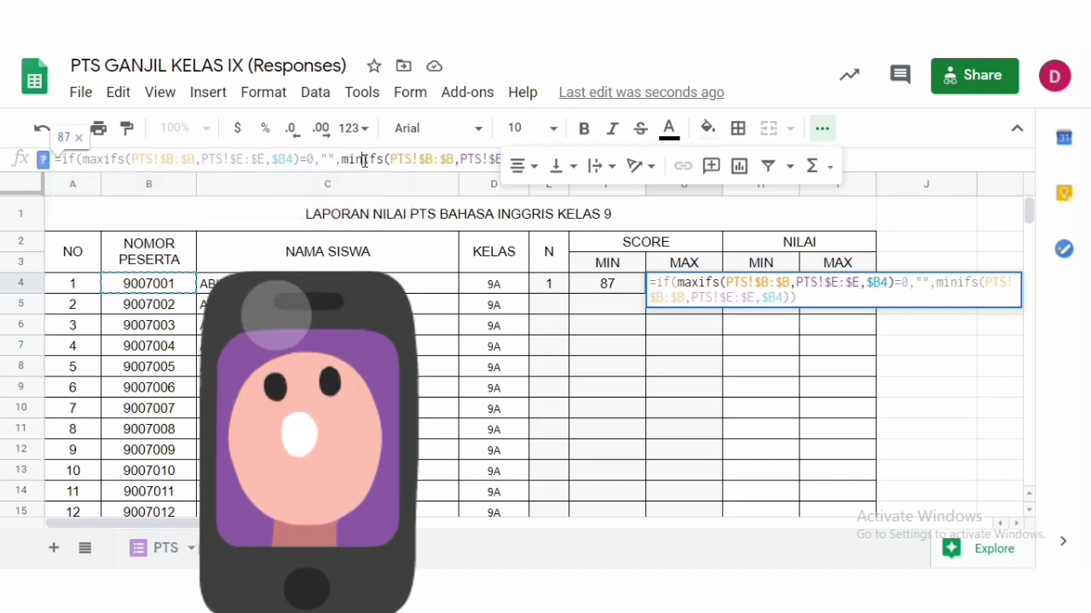
pyautogui.press('BackSpace')
pyautogui.press('BackSpace')
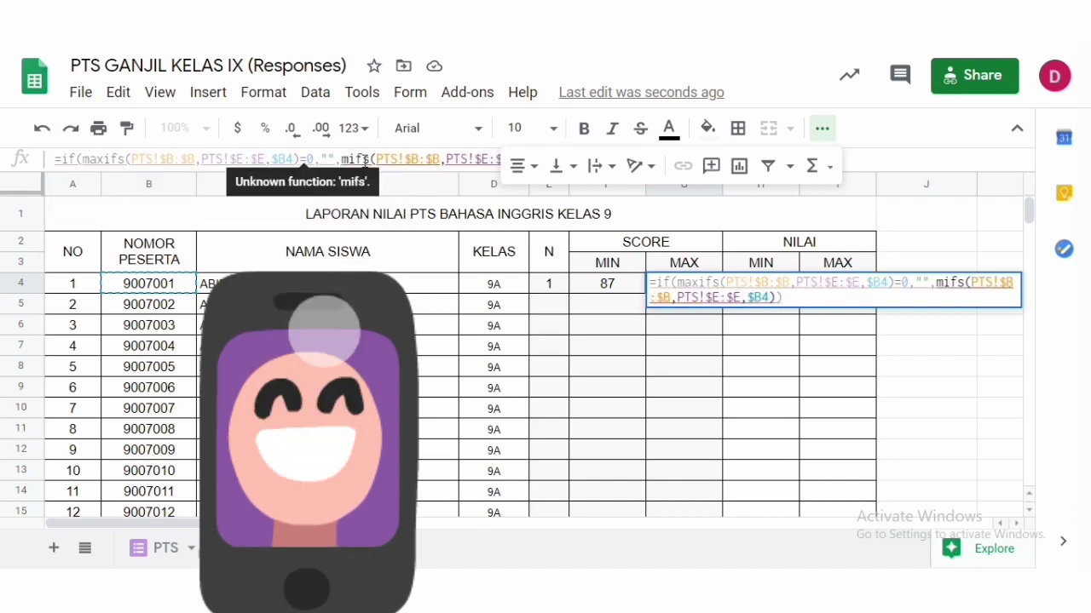
pyautogui.write('ax')
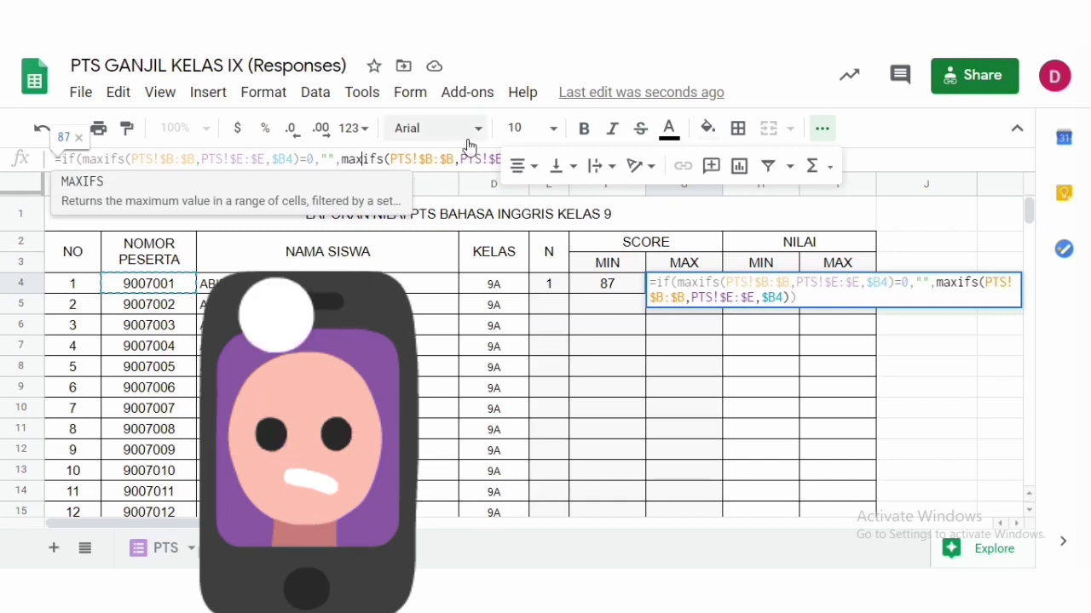
pyautogui.click(821, 128)
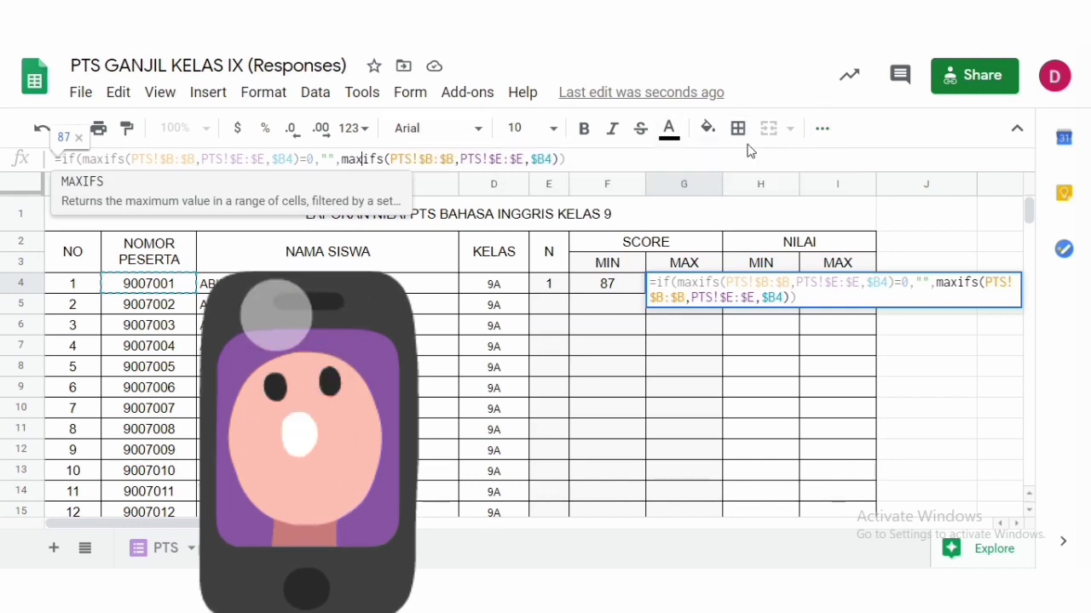
pyautogui.click(603, 155)
pyautogui.press('Return')
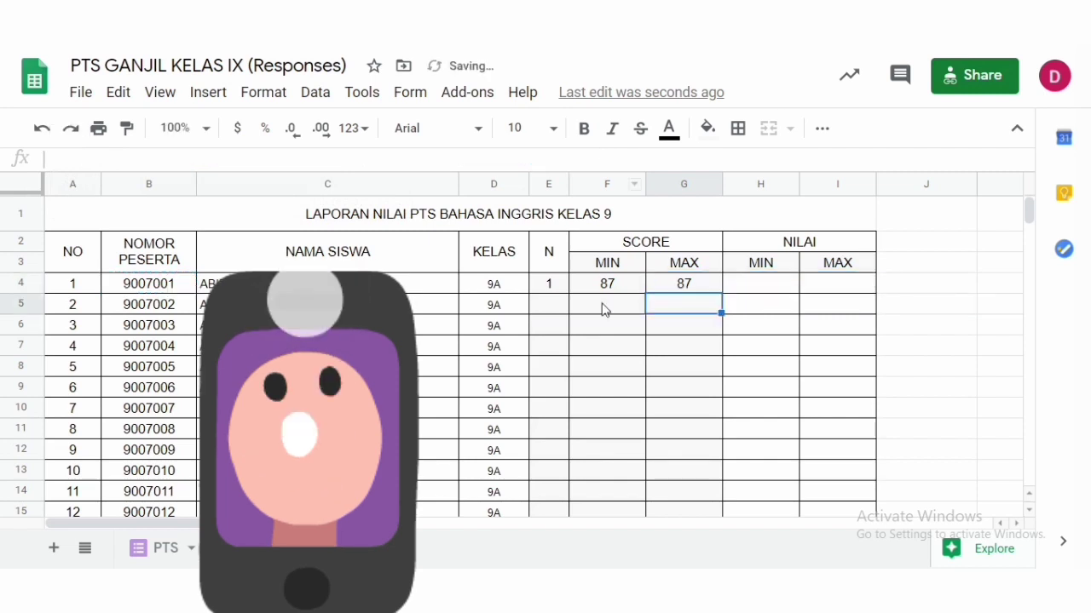
# - Review the row 4 formulas and the Score column on the PTS responses sheet
pyautogui.click(673, 283)
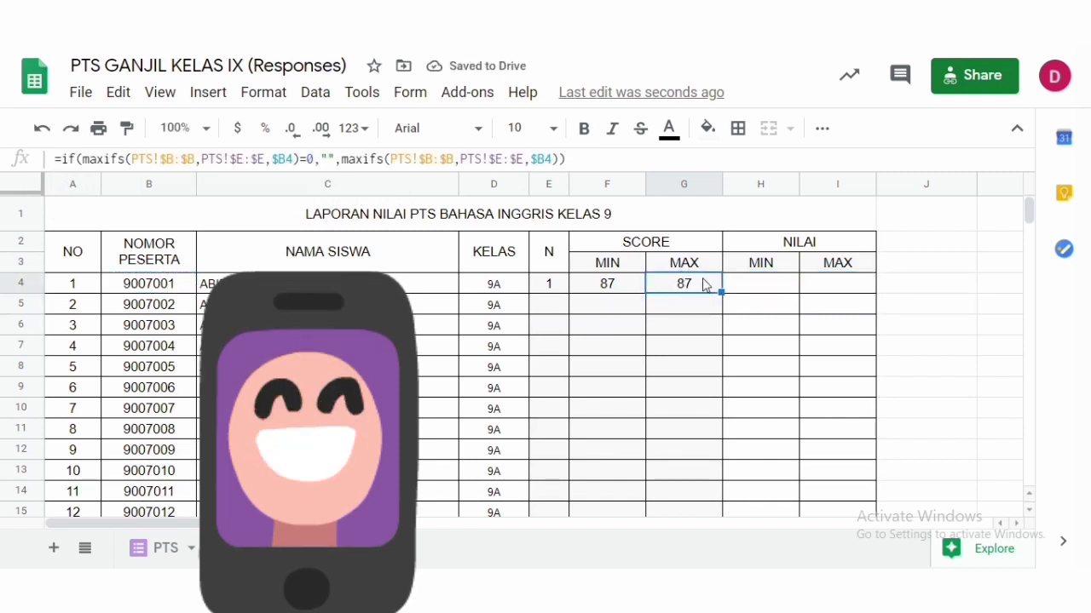
pyautogui.click(550, 286)
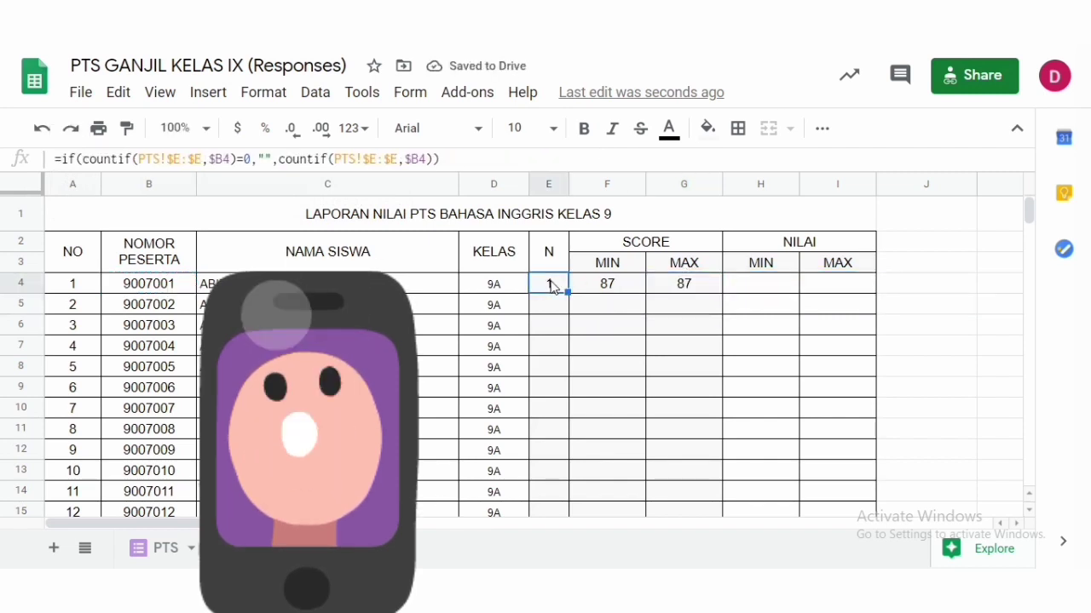
pyautogui.click(774, 287)
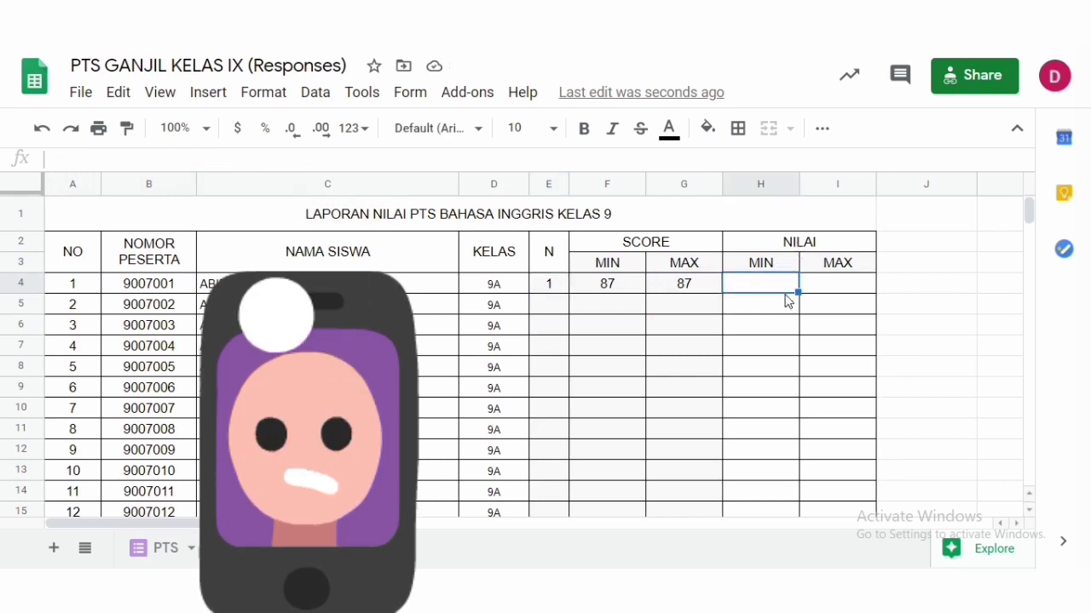
pyautogui.click(632, 292)
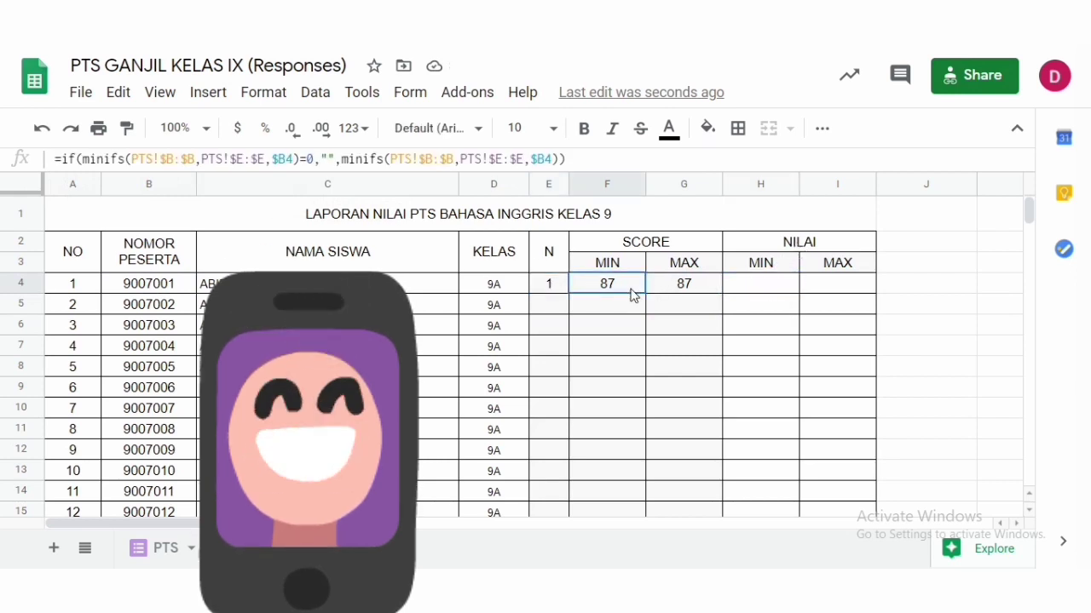
pyautogui.click(754, 292)
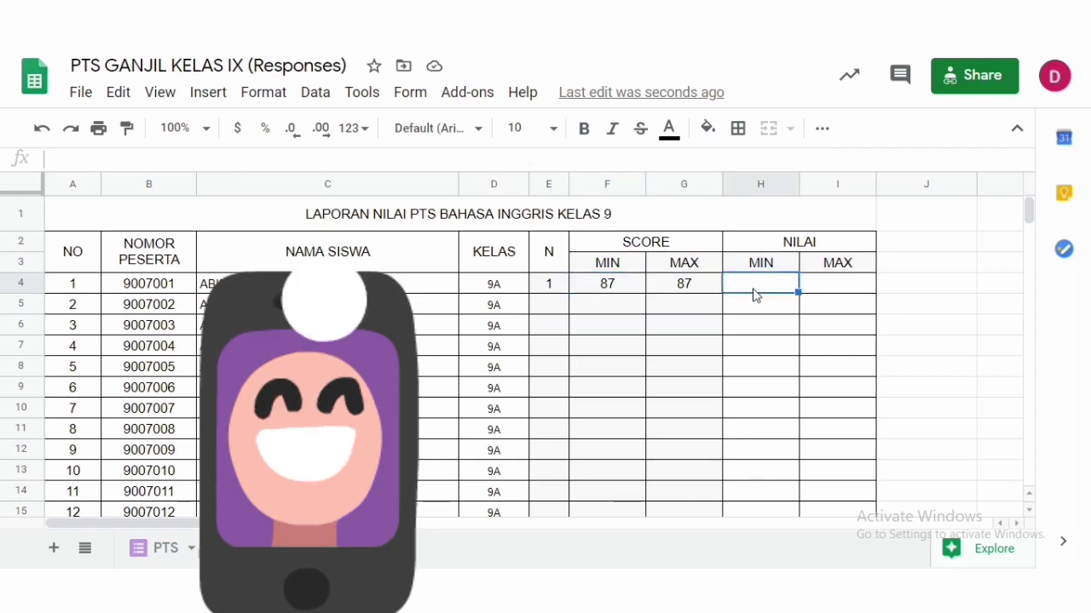
pyautogui.click(160, 547)
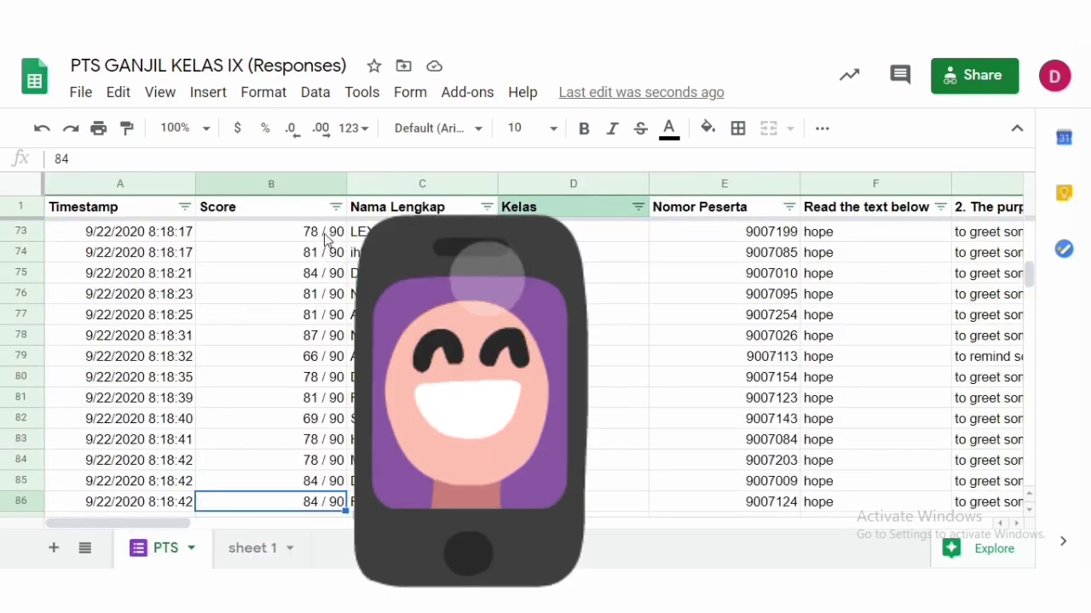
pyautogui.click(253, 552)
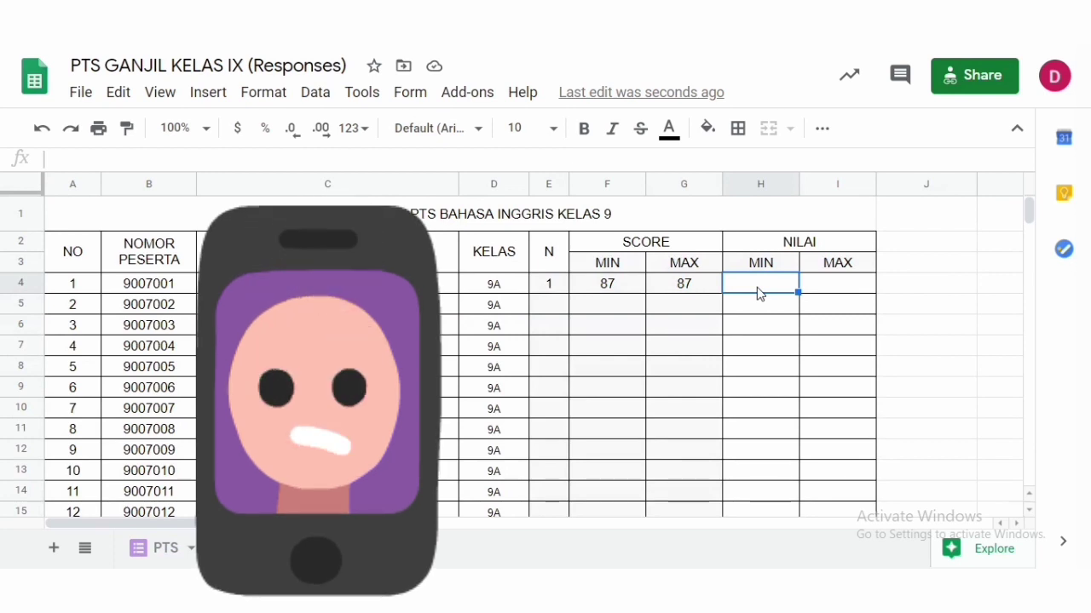
# - Enter the formula =(F4/90)*100 in the NILAI MIN cell H4
pyautogui.write('=')
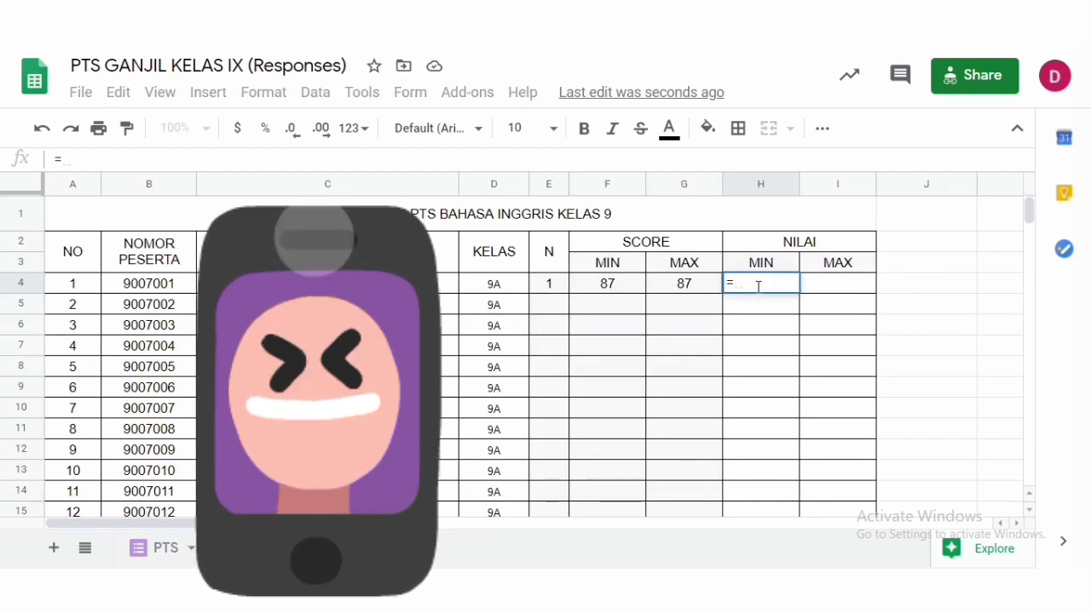
pyautogui.write('(')
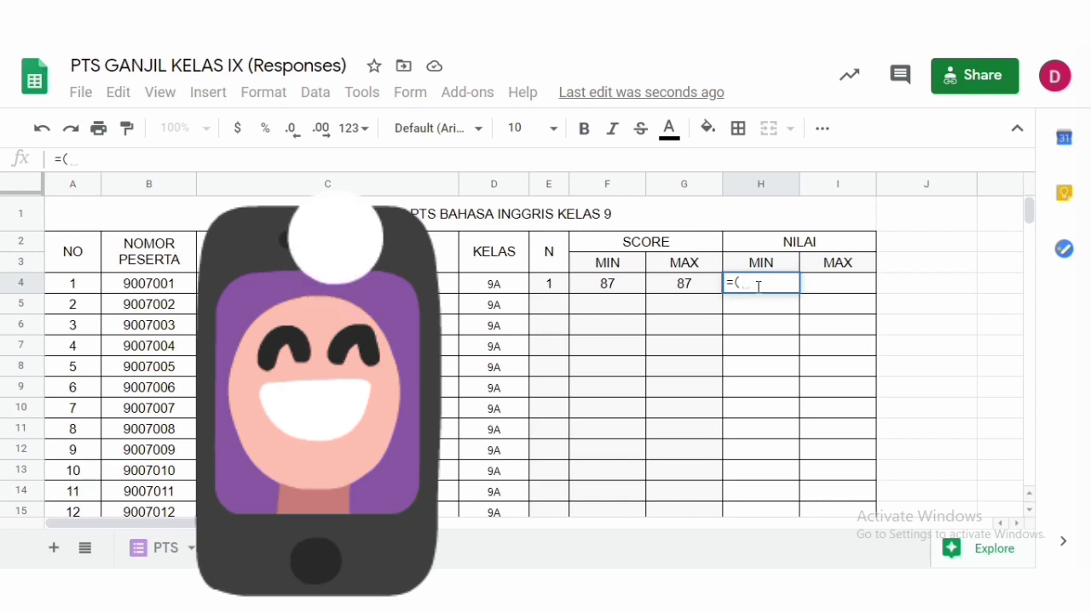
pyautogui.click(609, 291)
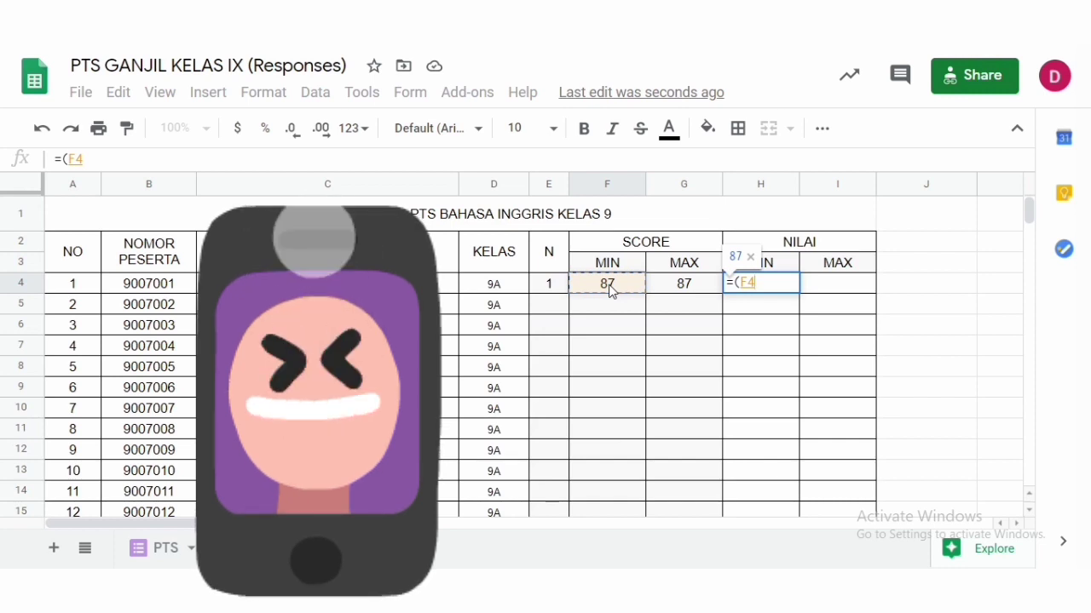
pyautogui.write('/')
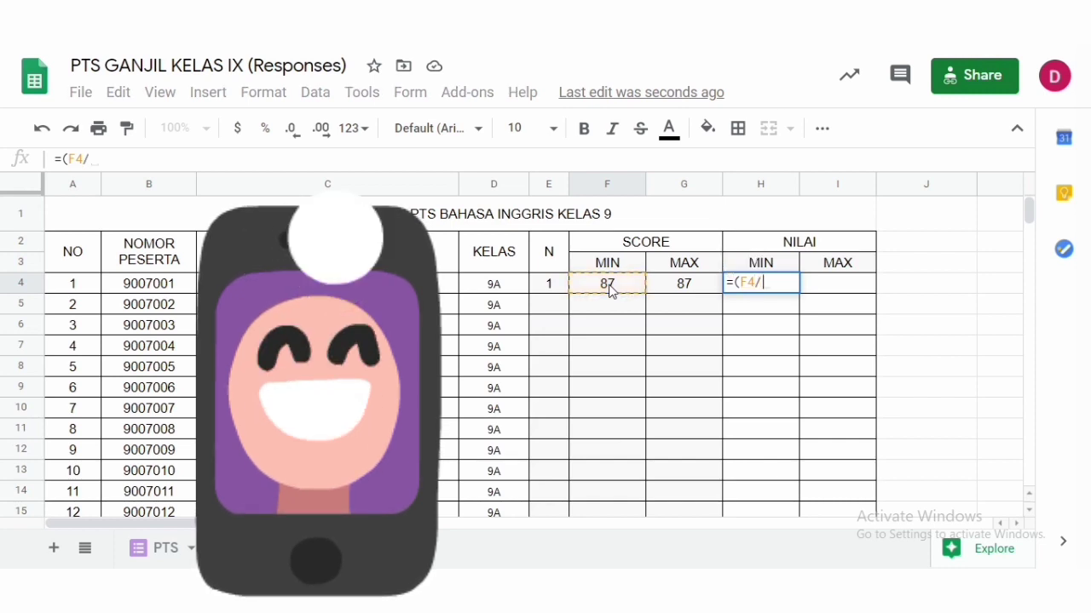
pyautogui.write('90')
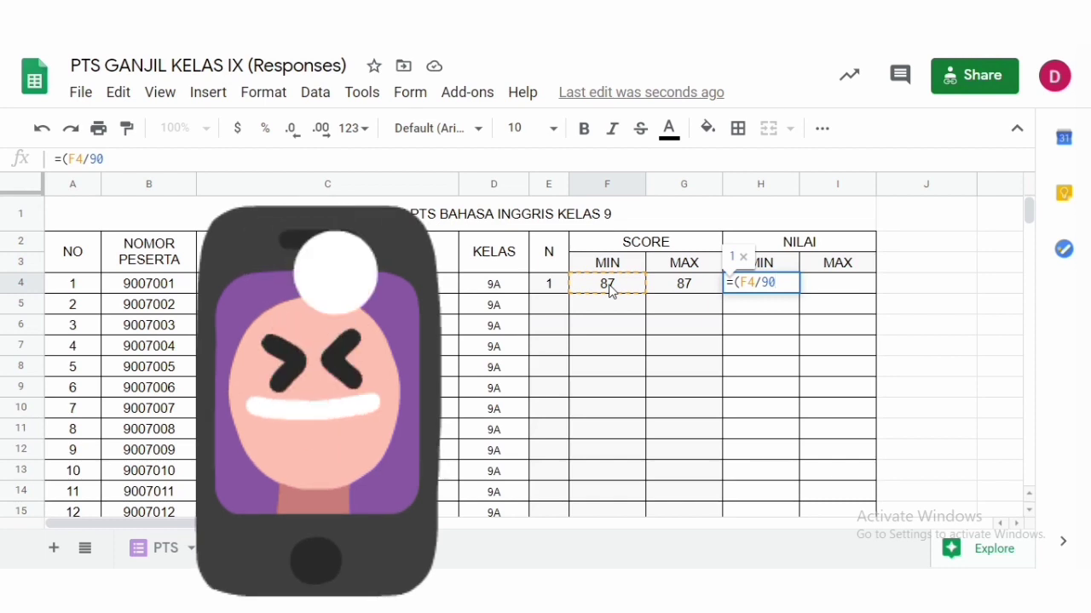
pyautogui.write(')')
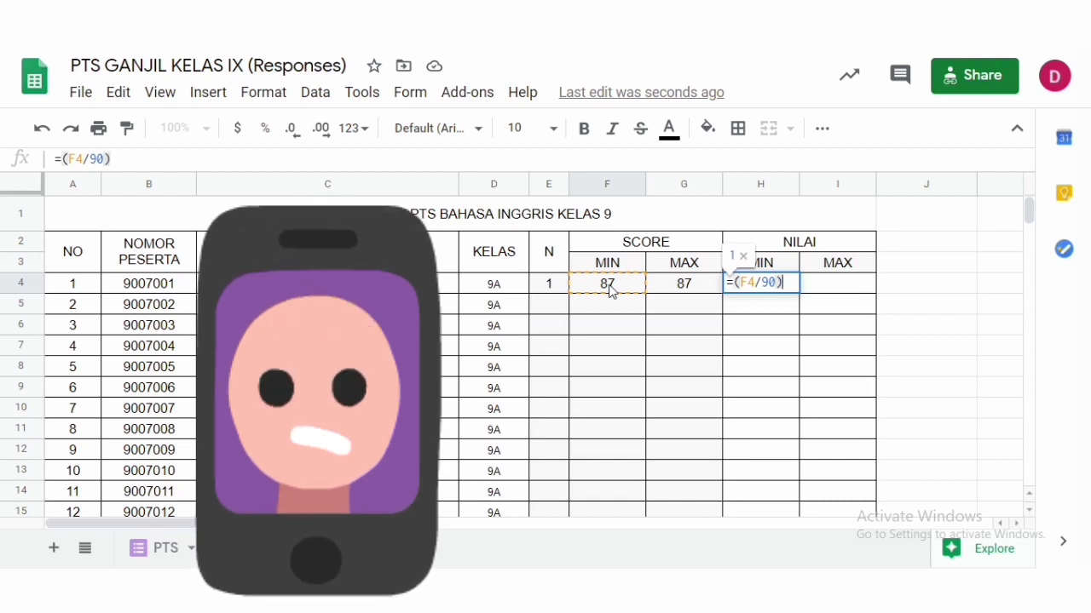
pyautogui.write('*')
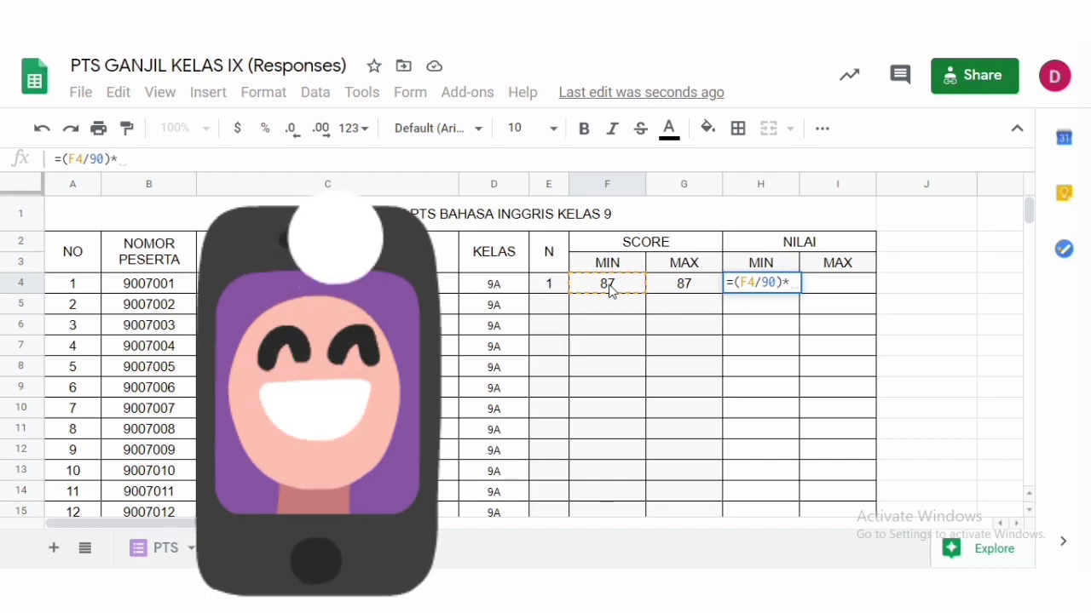
pyautogui.write('100')
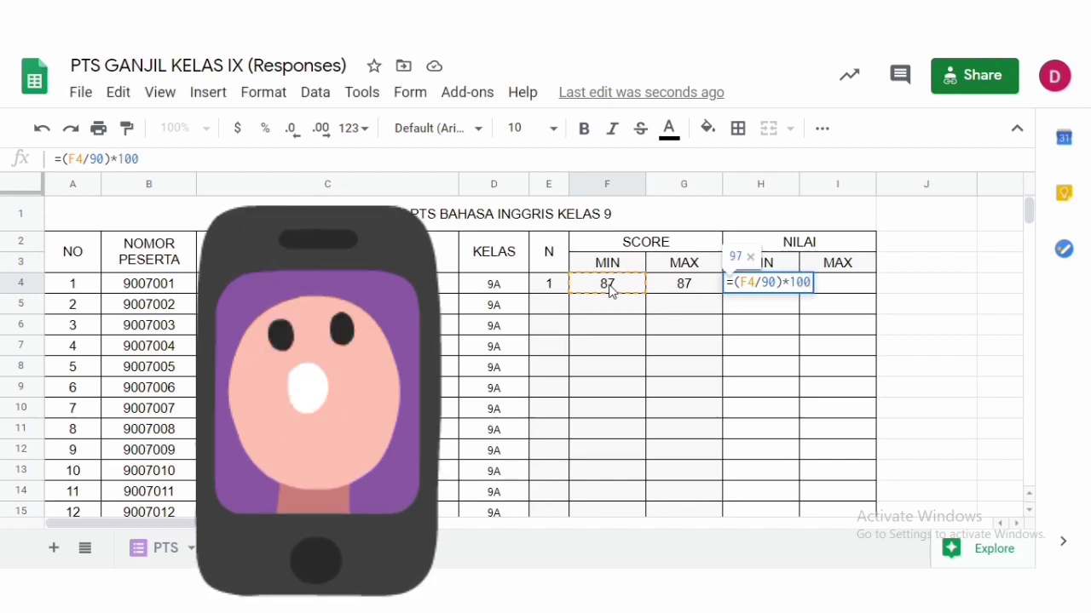
pyautogui.press('Return')
pyautogui.click(777, 288)
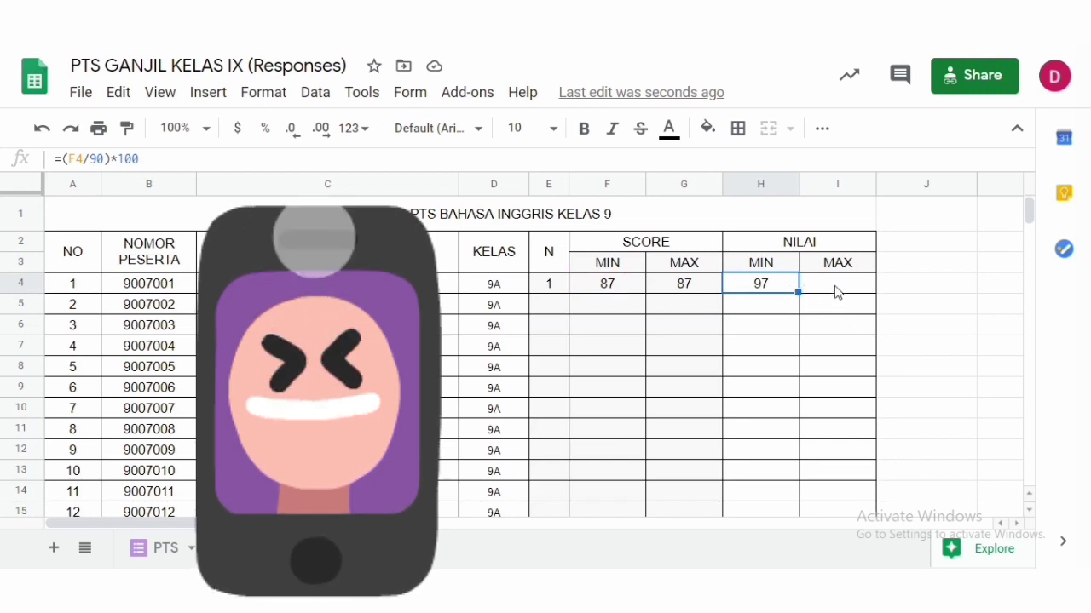
# - Copy the NILAI MIN formula from H4 into the NILAI MAX cell I4
pyautogui.click(836, 286)
pyautogui.click(760, 292)
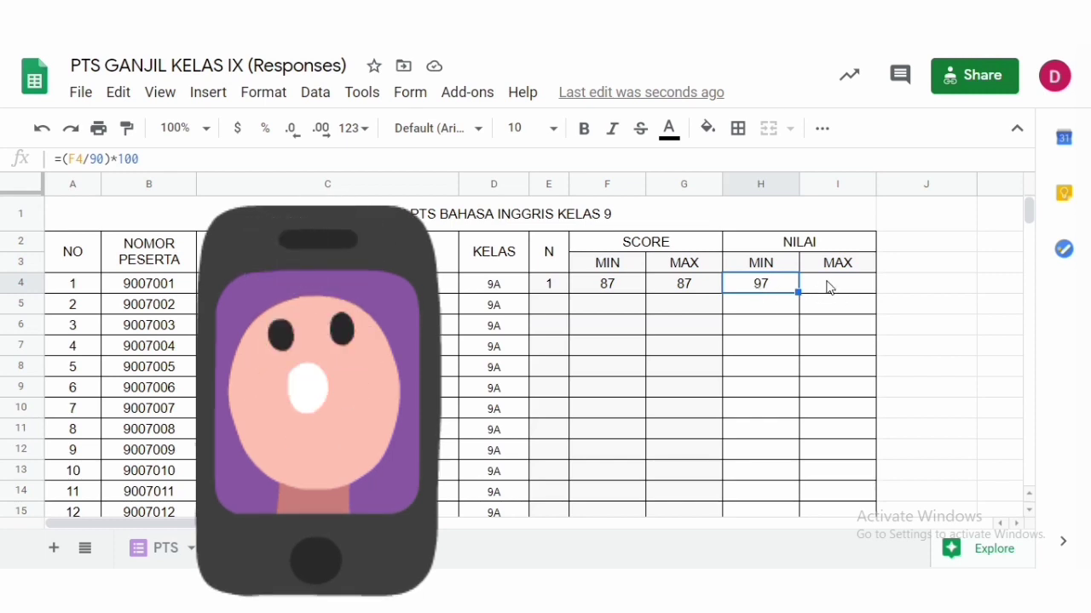
pyautogui.click(610, 290)
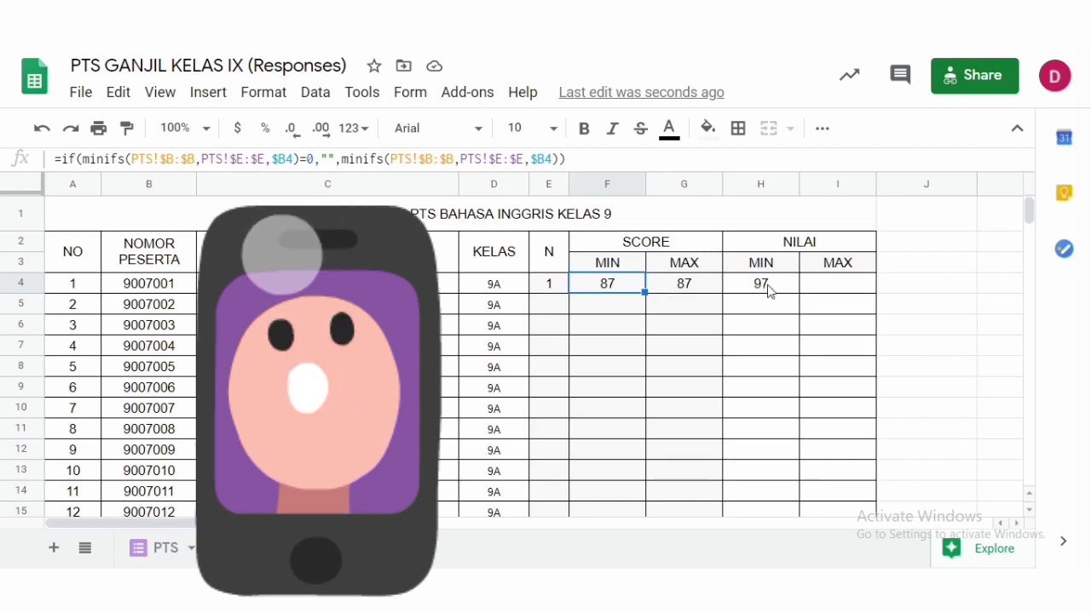
pyautogui.click(839, 294)
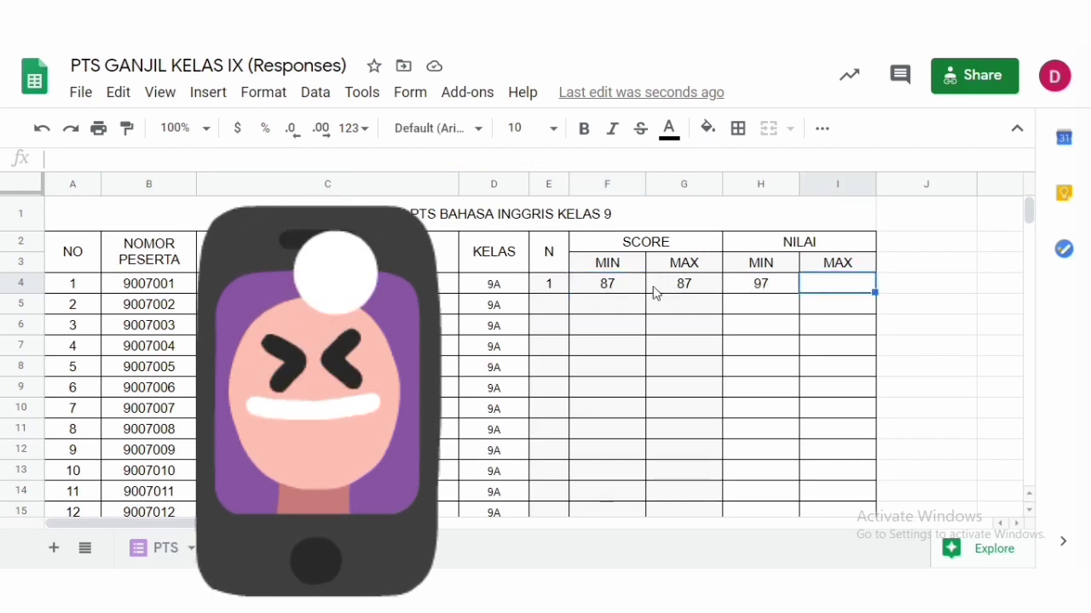
pyautogui.click(681, 292)
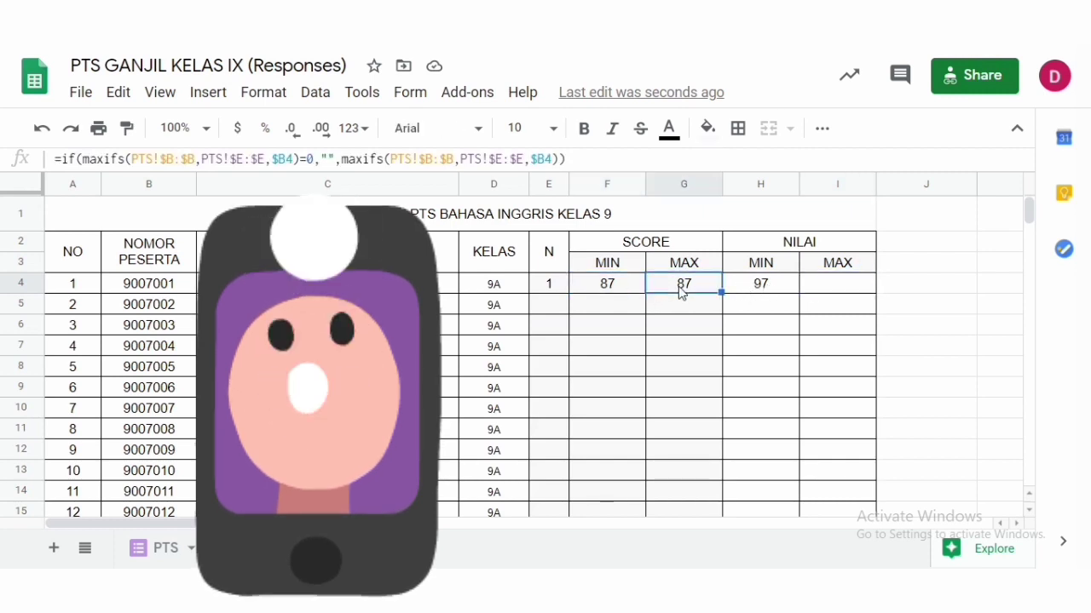
pyautogui.click(808, 288)
pyautogui.click(750, 285)
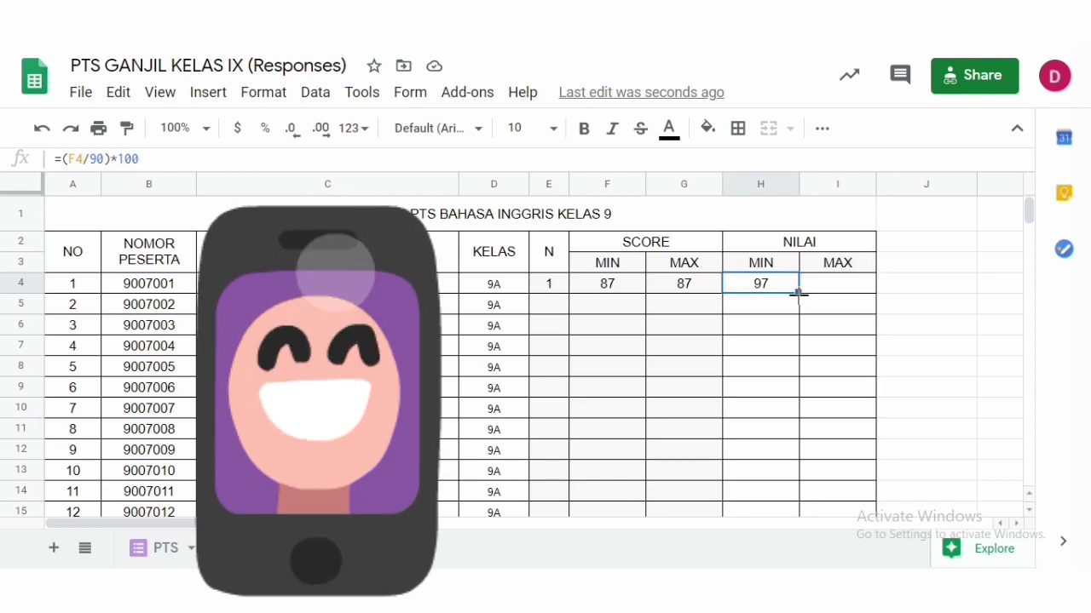
pyautogui.moveTo(798, 293); pyautogui.dragTo(872, 290)
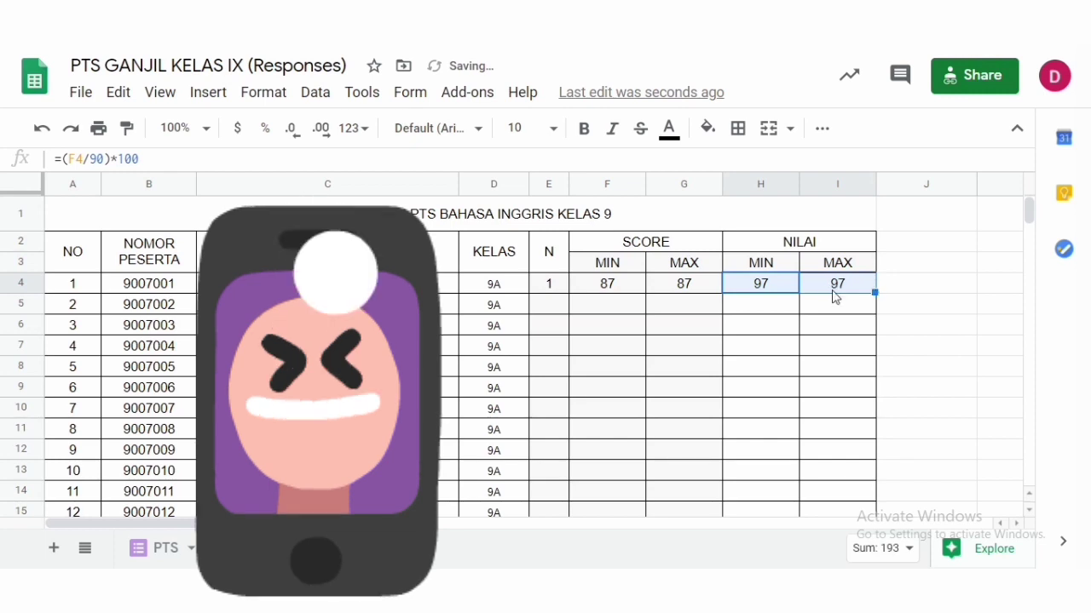
pyautogui.click(792, 295)
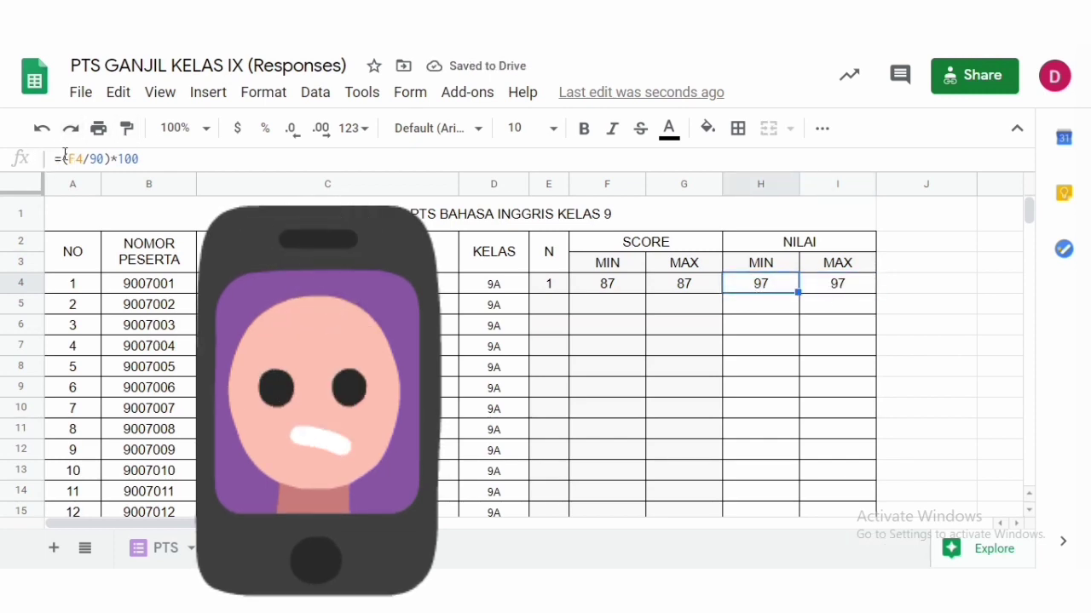
pyautogui.click(846, 286)
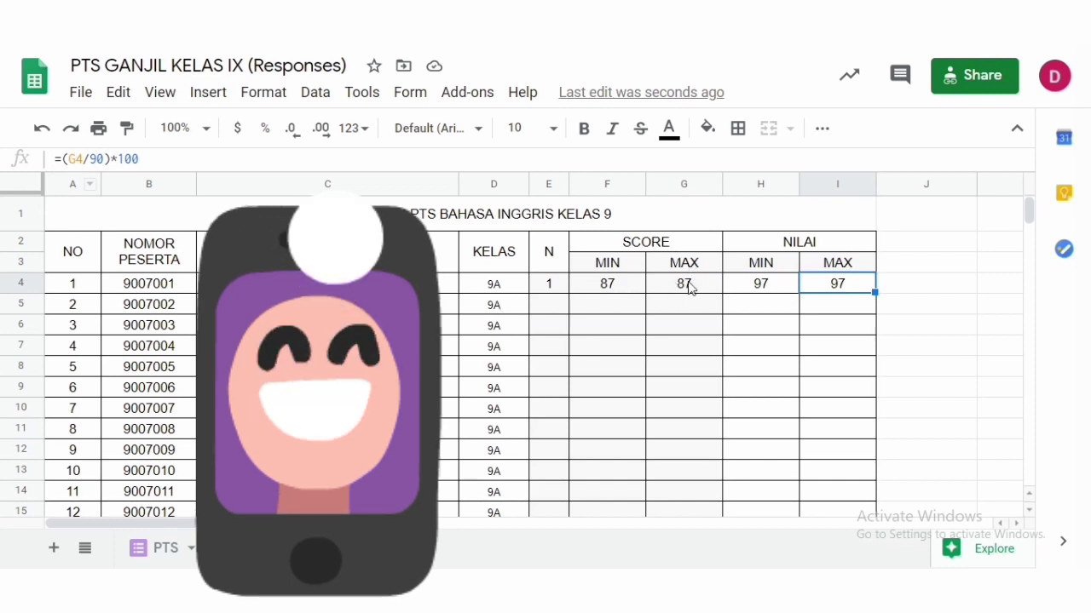
# - Fill the row 4 formulas from columns E through I down to row 327
pyautogui.click(606, 288)
pyautogui.click(544, 288)
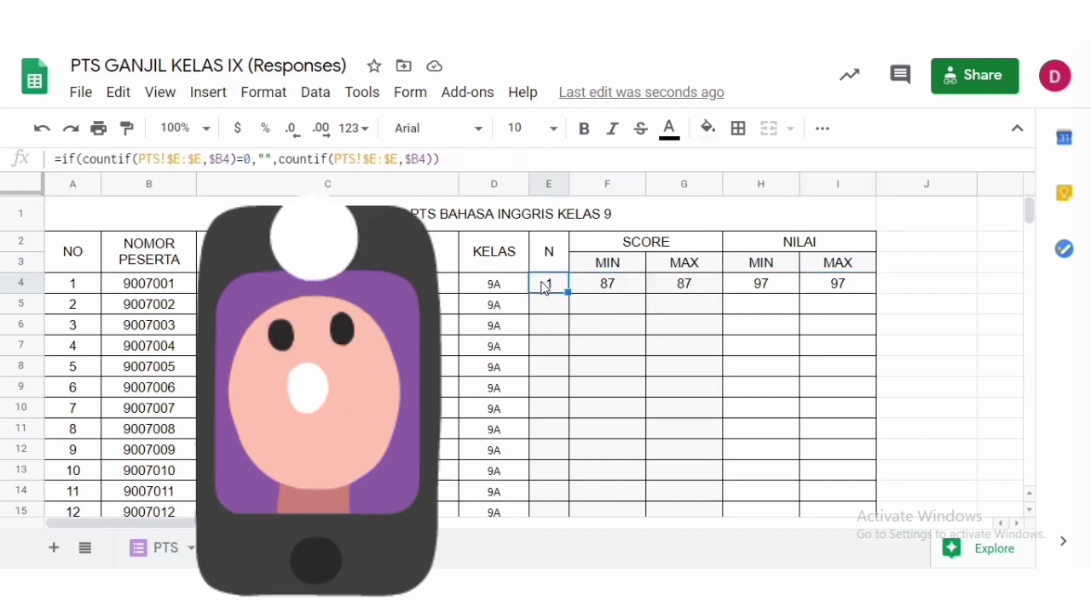
pyautogui.hotkey('shift', 'Right')
pyautogui.hotkey('shift', 'Right')
pyautogui.hotkey('shift', 'Right')
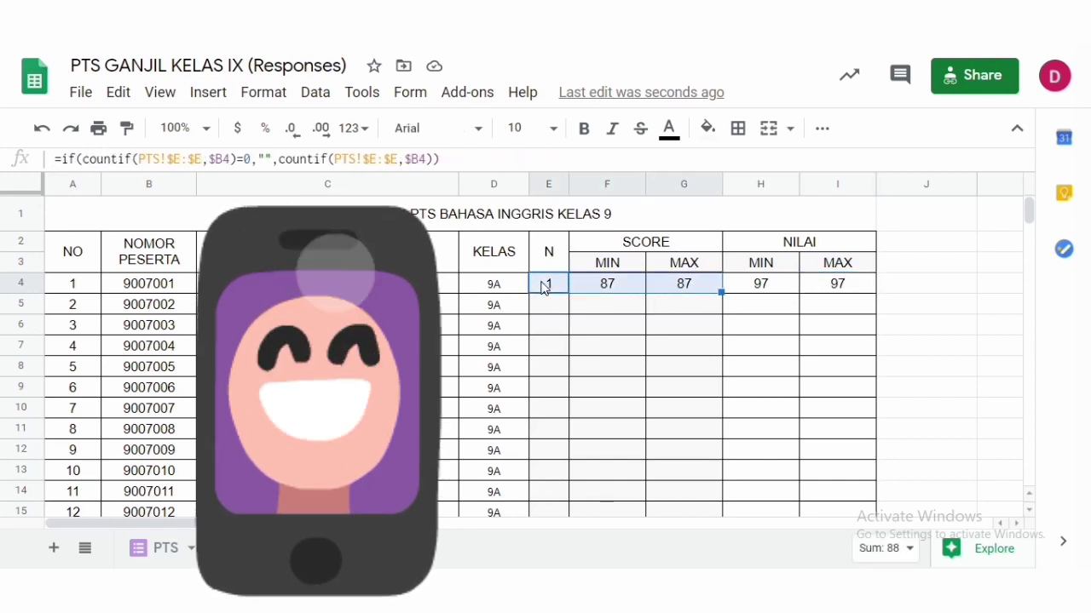
pyautogui.hotkey('shift', 'Right')
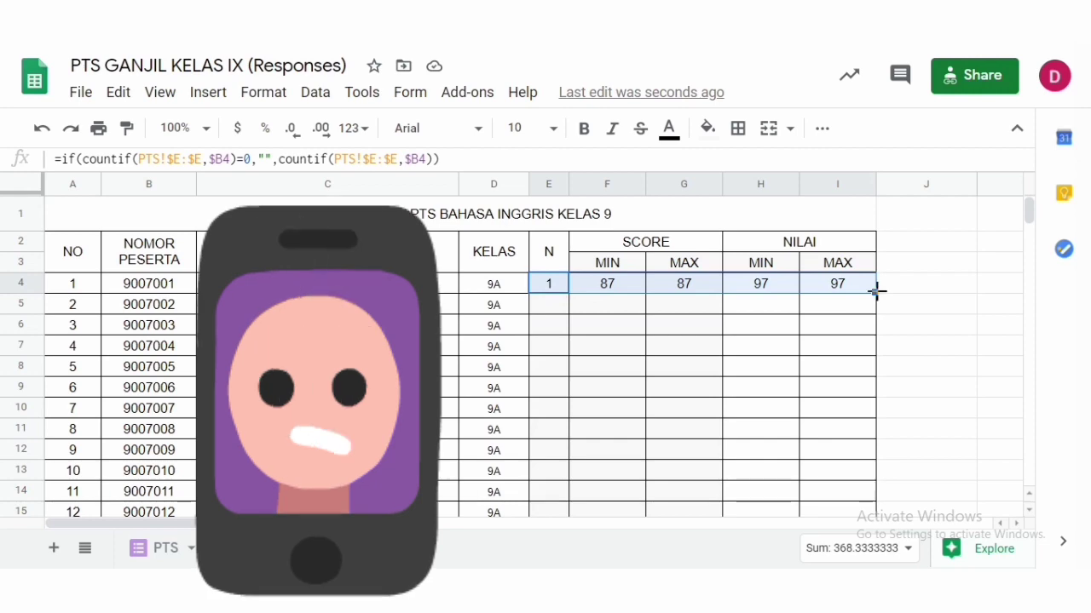
pyautogui.moveTo(874, 290); pyautogui.dragTo(857, 231)
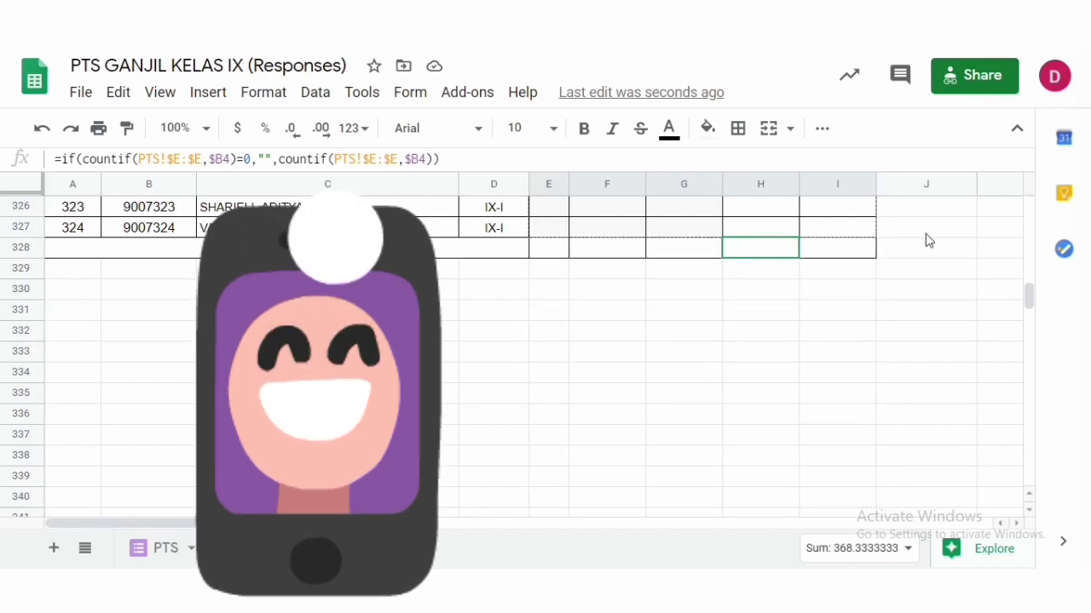
pyautogui.moveTo(928, 240); pyautogui.dragTo(929, 243)
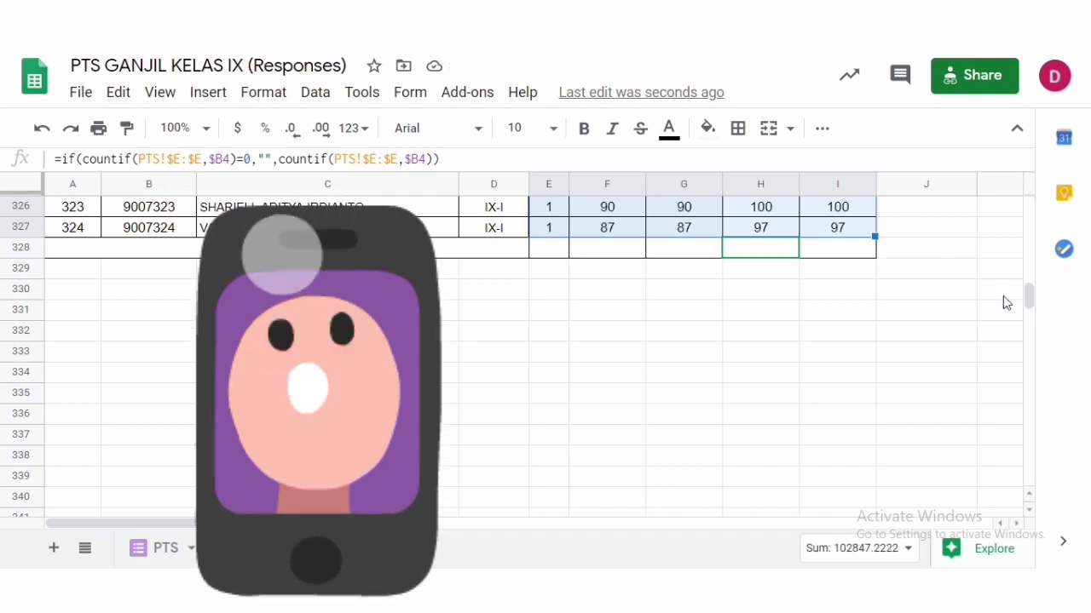
# - Scroll through the filled rows and inspect the N formula for row 168
pyautogui.scroll(20, 1025, 292)
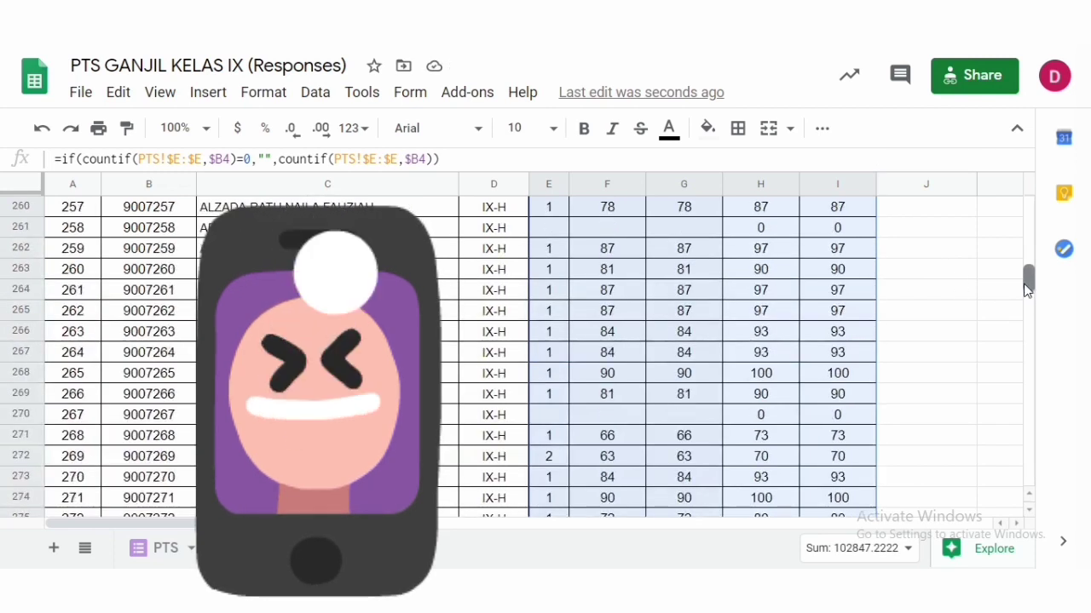
pyautogui.moveTo(1027, 291); pyautogui.dragTo(1023, 258)
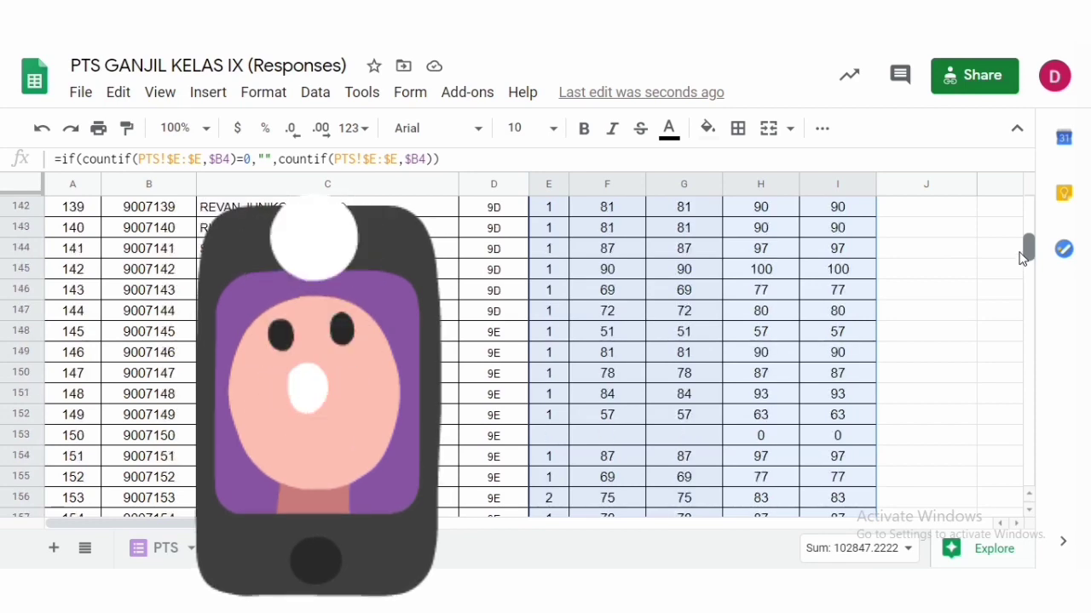
pyautogui.moveTo(1023, 258)
pyautogui.mouseDown()
pyautogui.moveTo(1017, 237)
pyautogui.moveTo(1020, 260)
pyautogui.mouseUp()
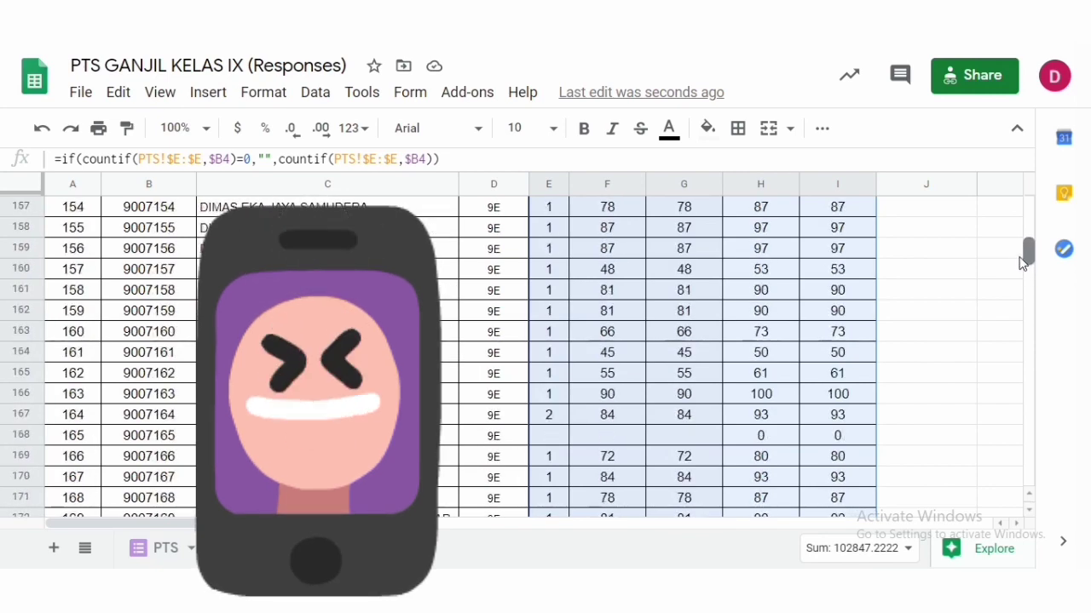
pyautogui.click(563, 440)
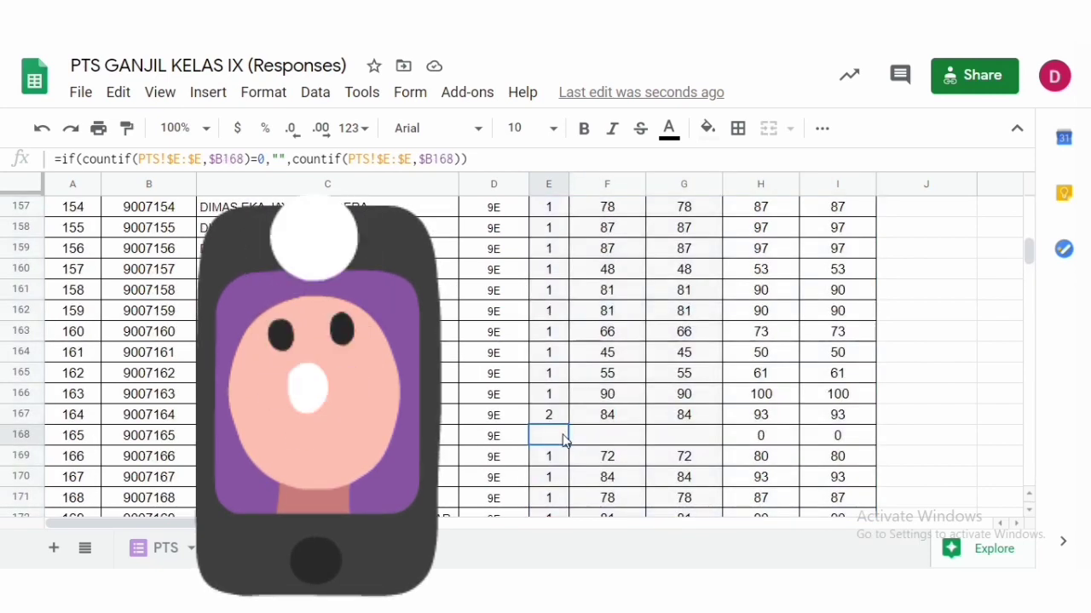
pyautogui.click(178, 443)
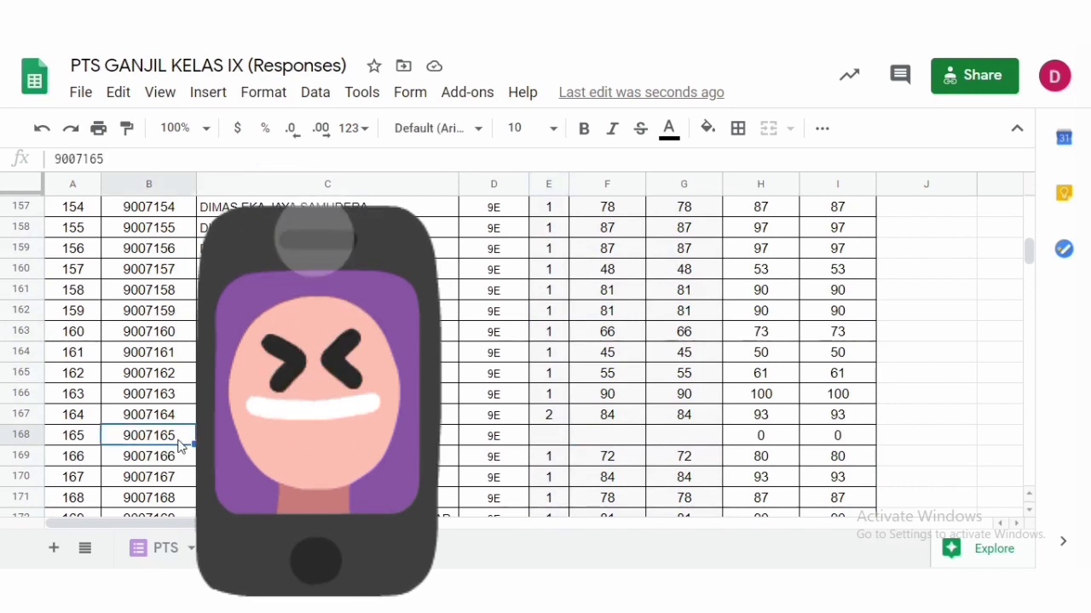
pyautogui.click(555, 444)
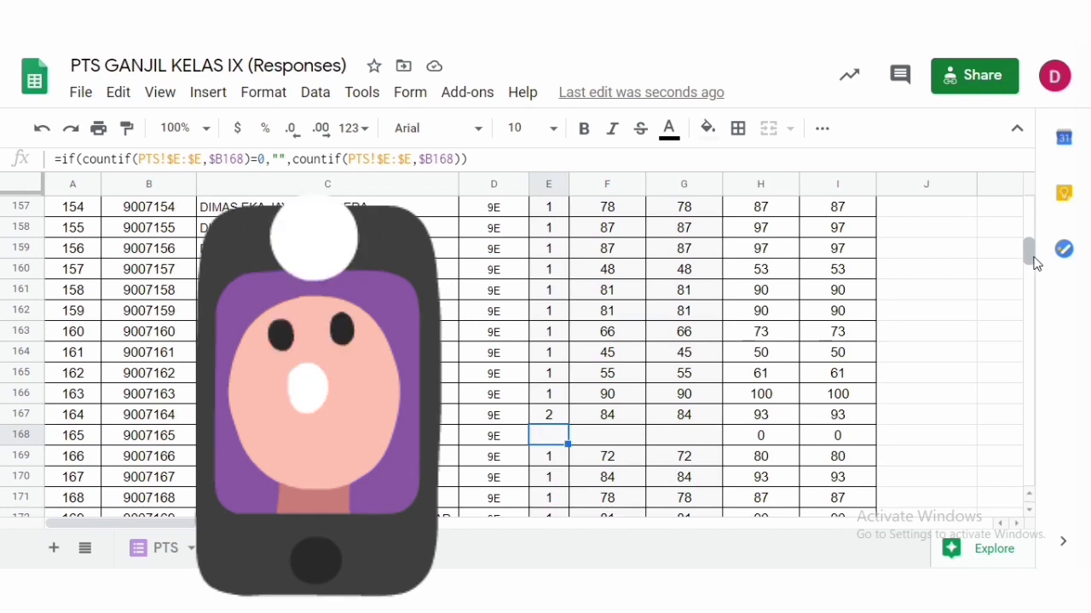
# - Inspect the N, SCORE MIN and SCORE MAX formulas for row 278 and the rows around it
pyautogui.moveTo(1029, 257); pyautogui.dragTo(1039, 292)
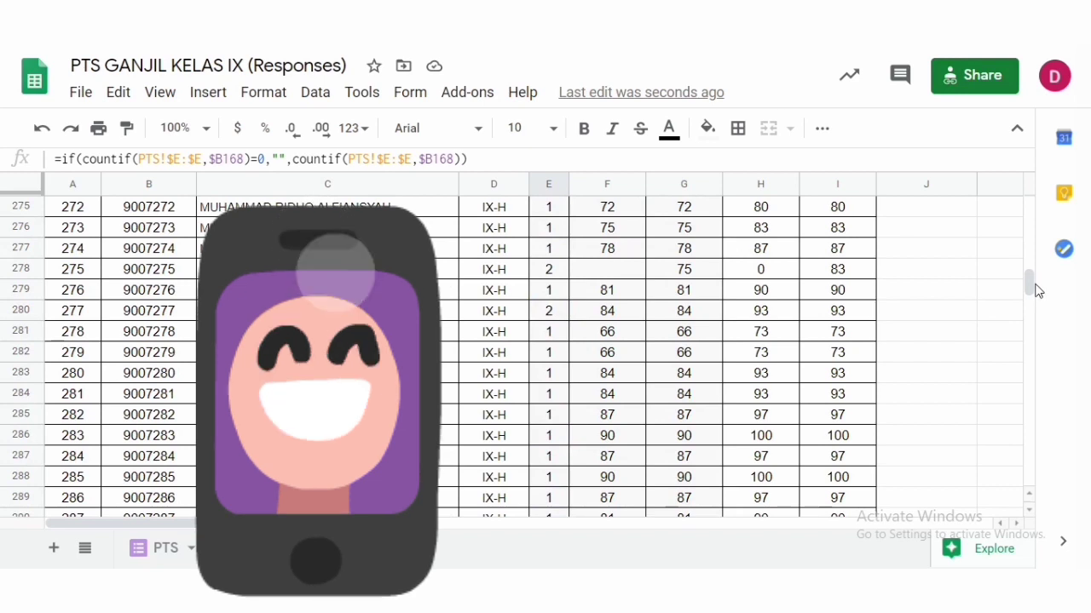
pyautogui.click(556, 271)
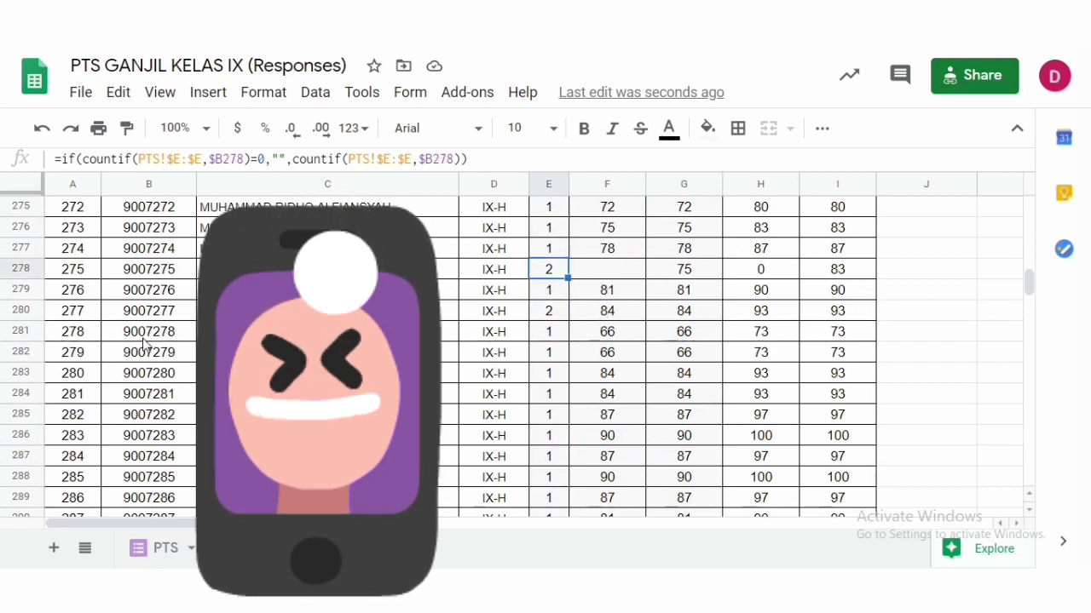
pyautogui.click(640, 277)
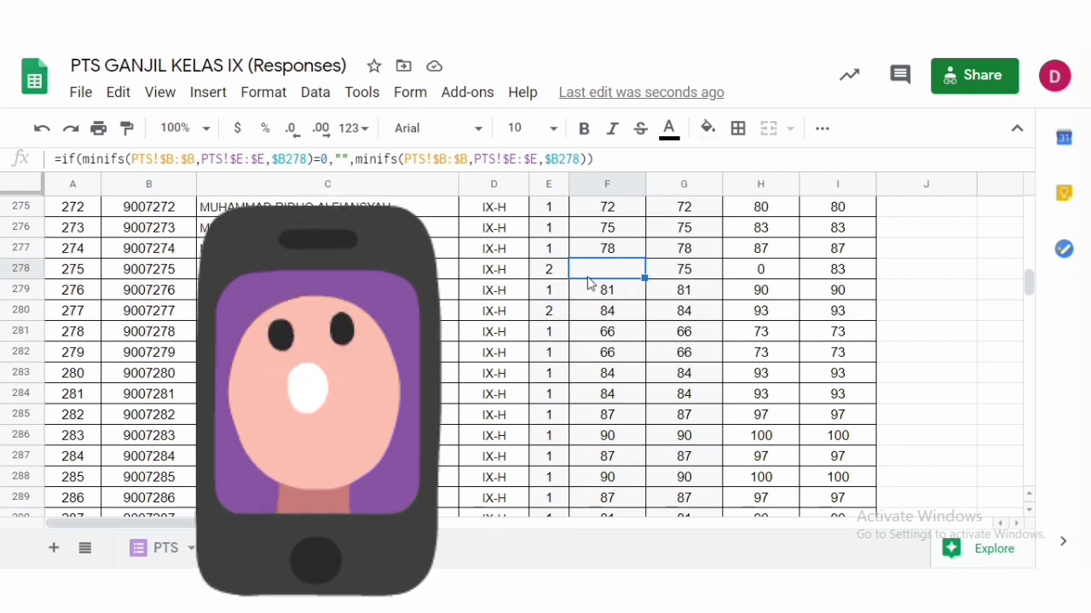
pyautogui.click(684, 273)
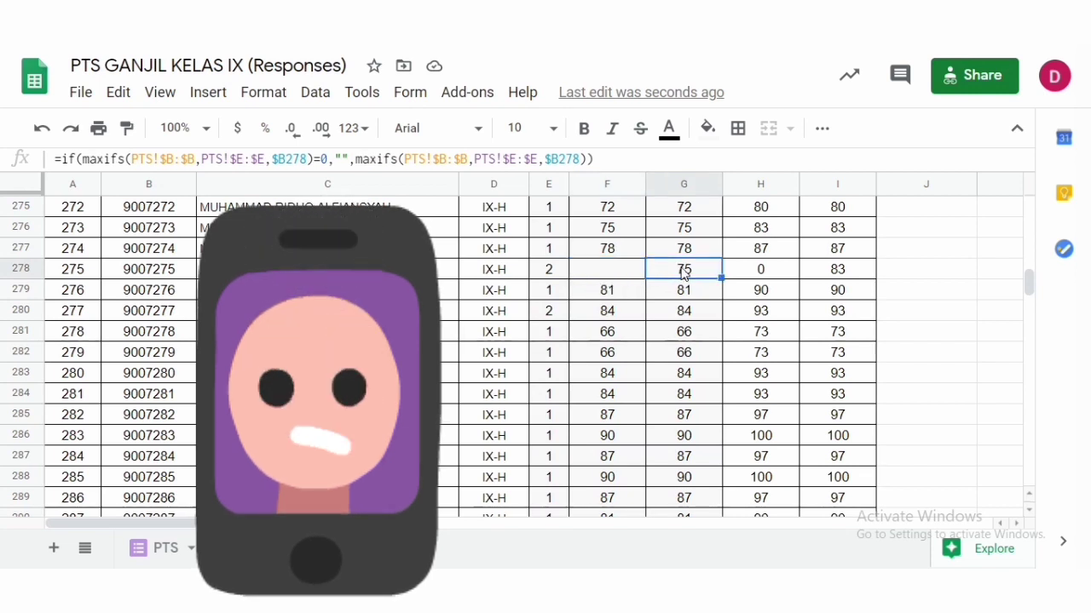
pyautogui.click(603, 271)
pyautogui.click(692, 274)
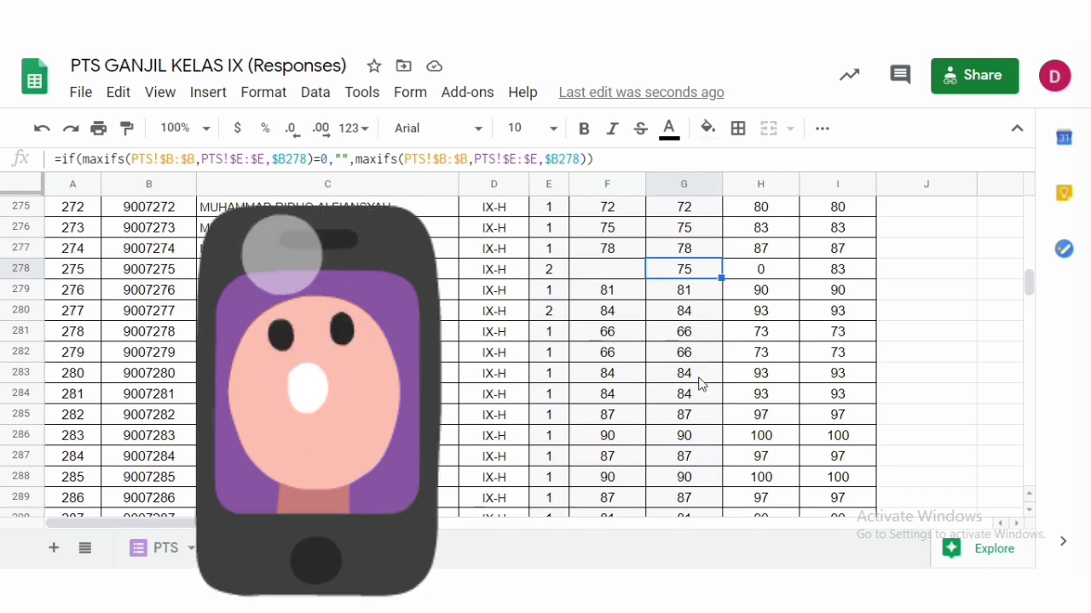
pyautogui.scroll(-6, 701, 383)
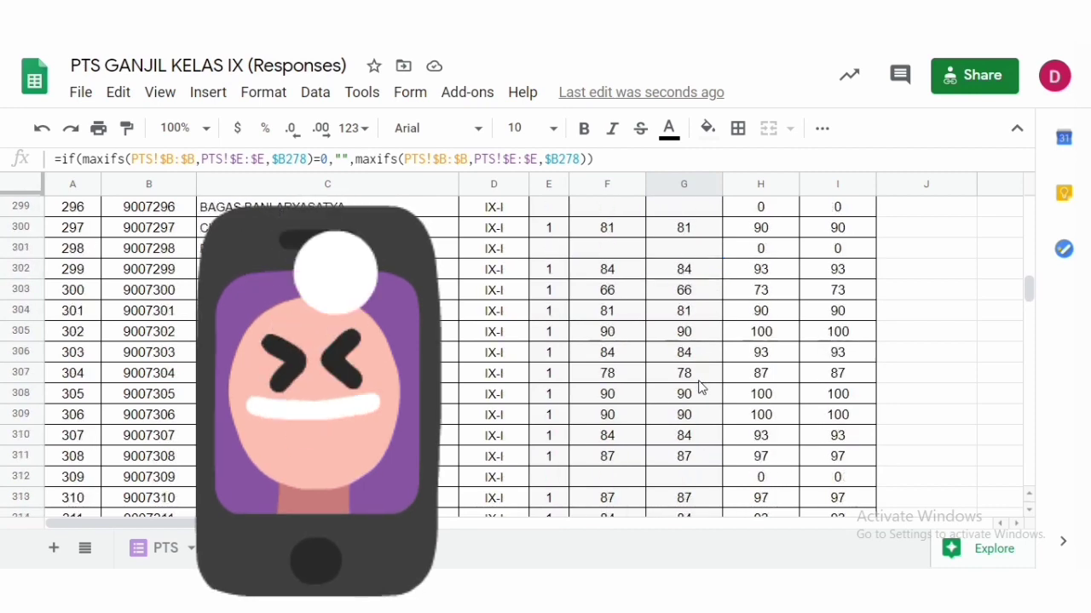
pyautogui.scroll(7, 701, 386)
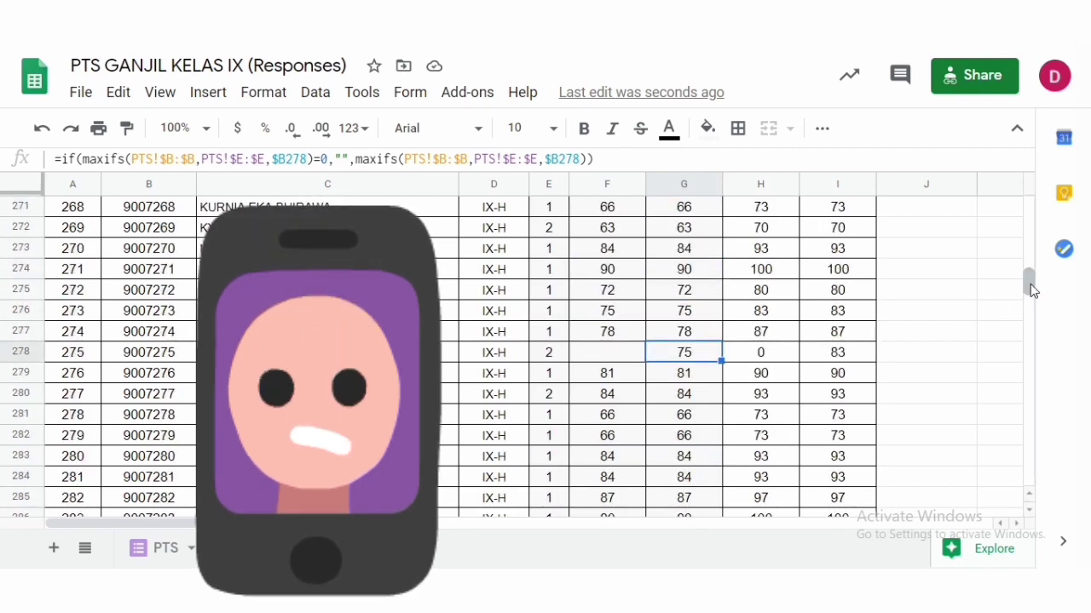
pyautogui.moveTo(1030, 290)
pyautogui.mouseDown()
pyautogui.moveTo(1030, 261)
pyautogui.moveTo(1030, 390)
pyautogui.moveTo(1025, 292)
pyautogui.moveTo(1022, 307)
pyautogui.mouseUp()
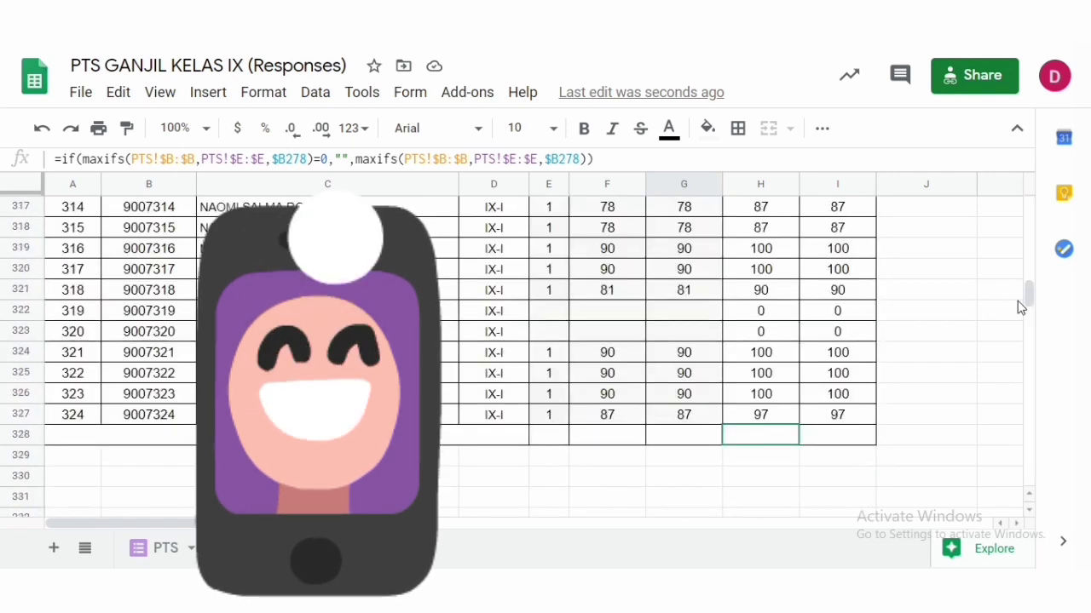
# - Enter =AVERAGE(H4:H327) in H328 and copy the average formula across to I328
pyautogui.click(756, 438)
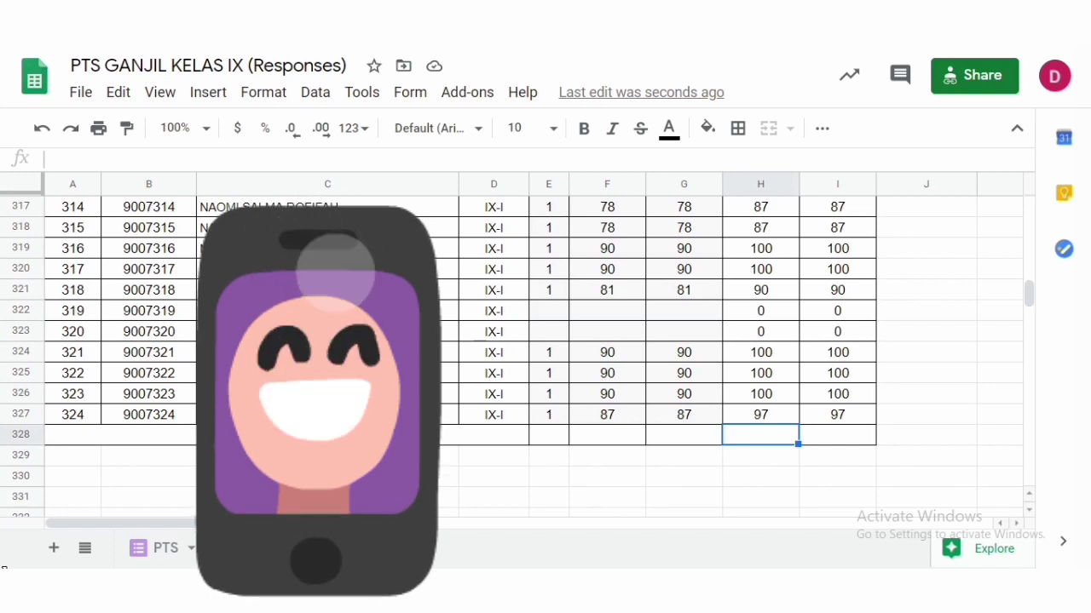
pyautogui.write('=(')
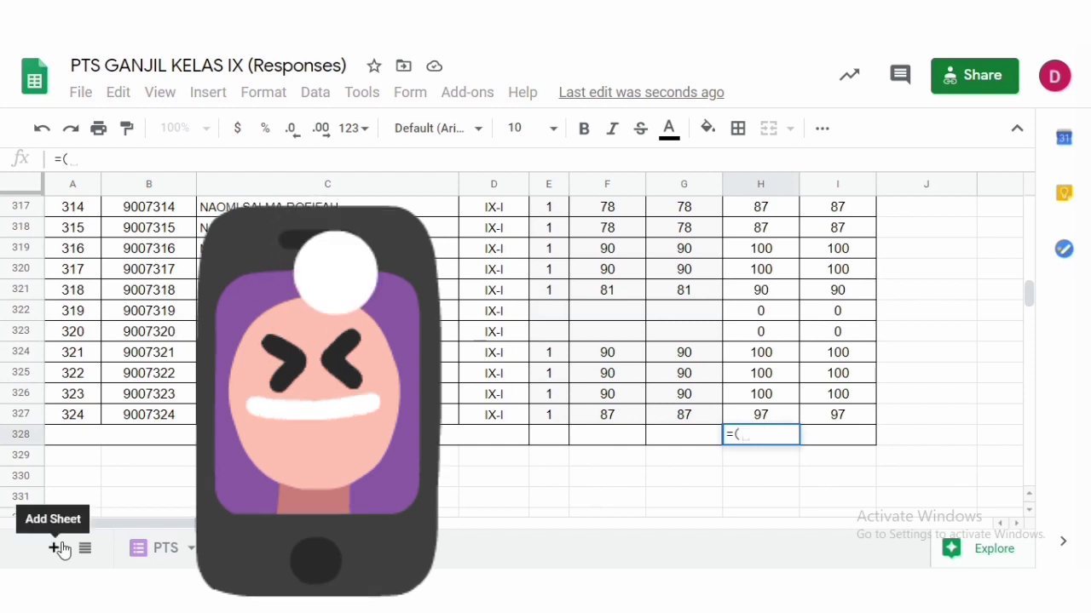
pyautogui.press('BackSpace')
pyautogui.write('a')
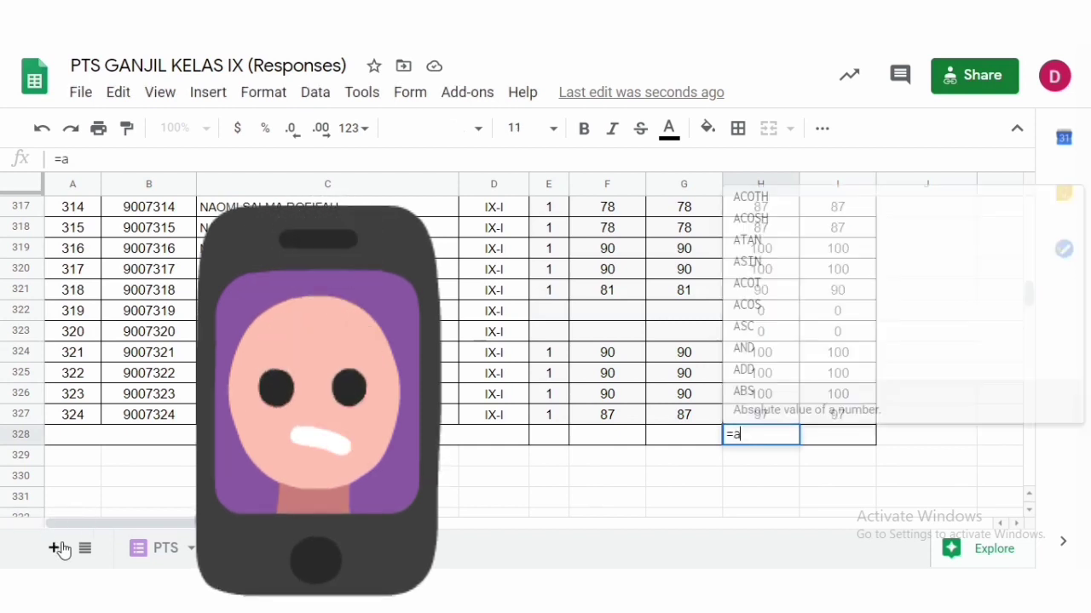
pyautogui.write('verage')
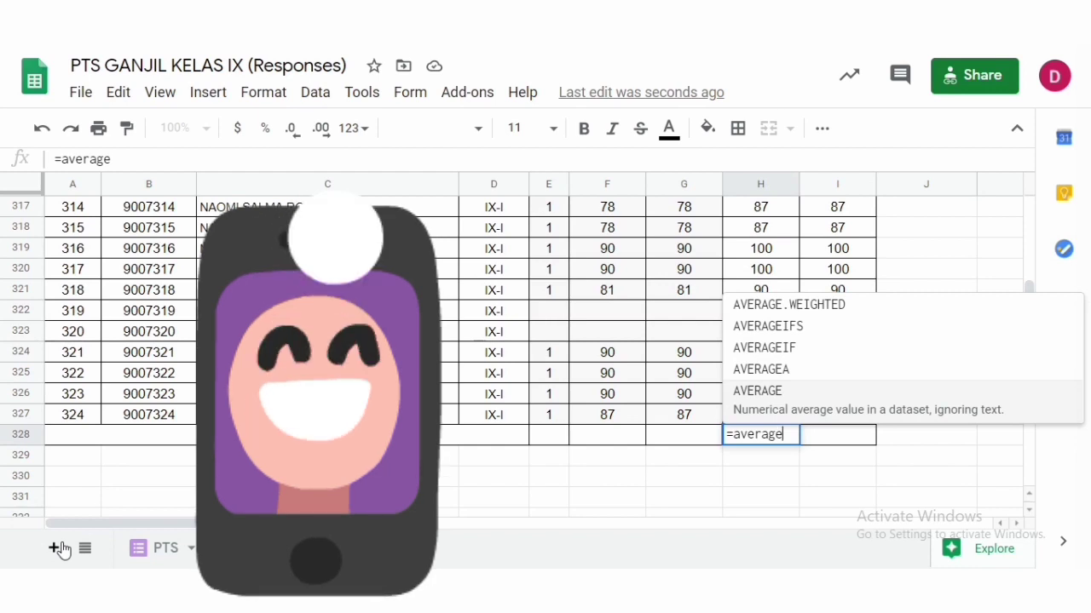
pyautogui.press('BackSpace')
pyautogui.press('BackSpace')
pyautogui.press('BackSpace')
pyautogui.press('BackSpace')
pyautogui.press('BackSpace')
pyautogui.press('BackSpace')
pyautogui.press('BackSpace')
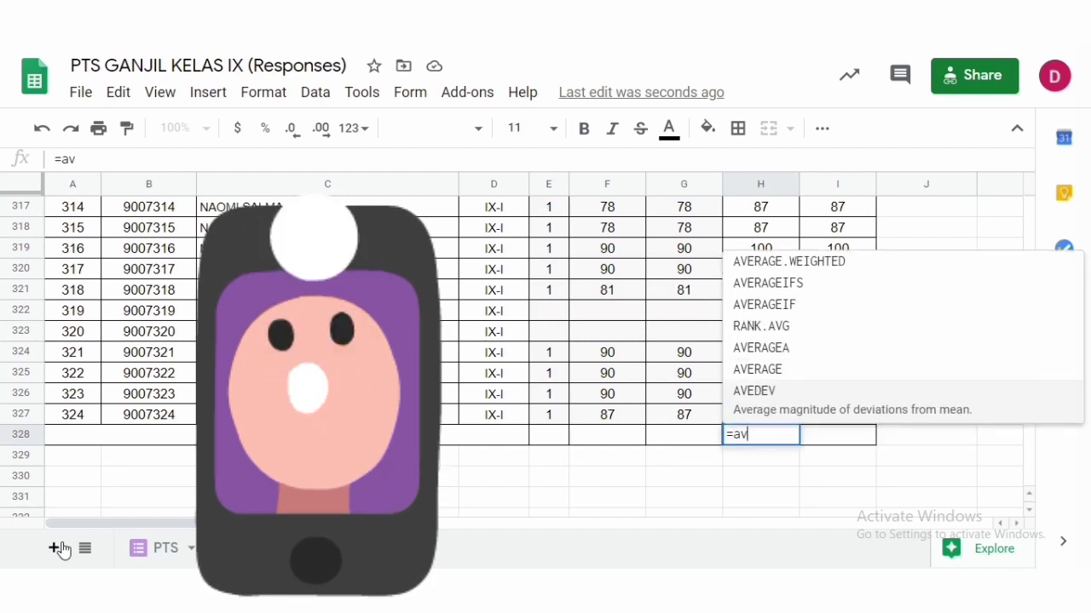
pyautogui.write('AVERAGE')
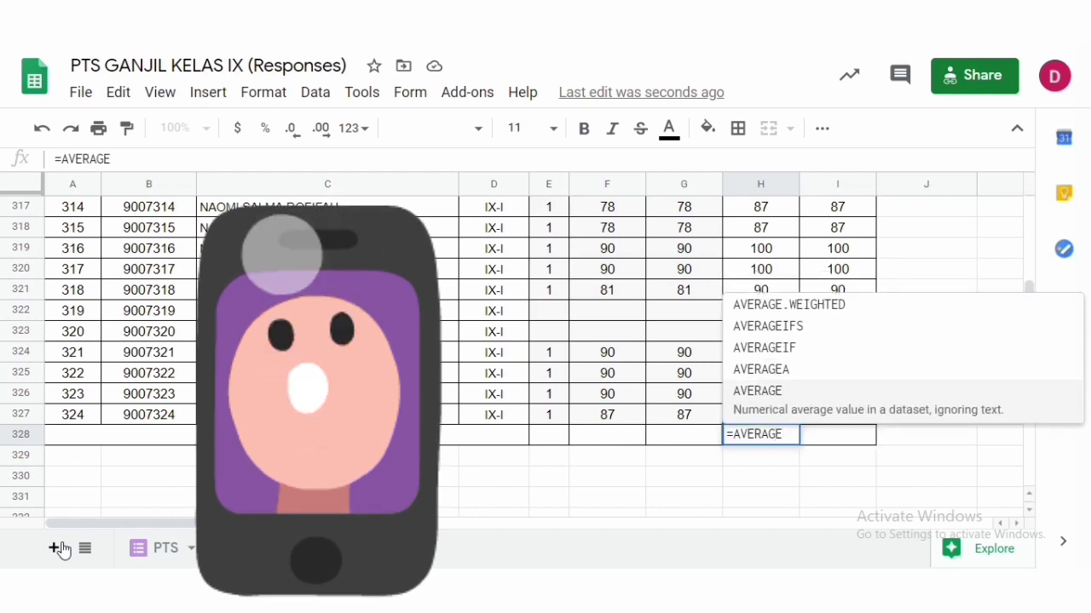
pyautogui.write('(')
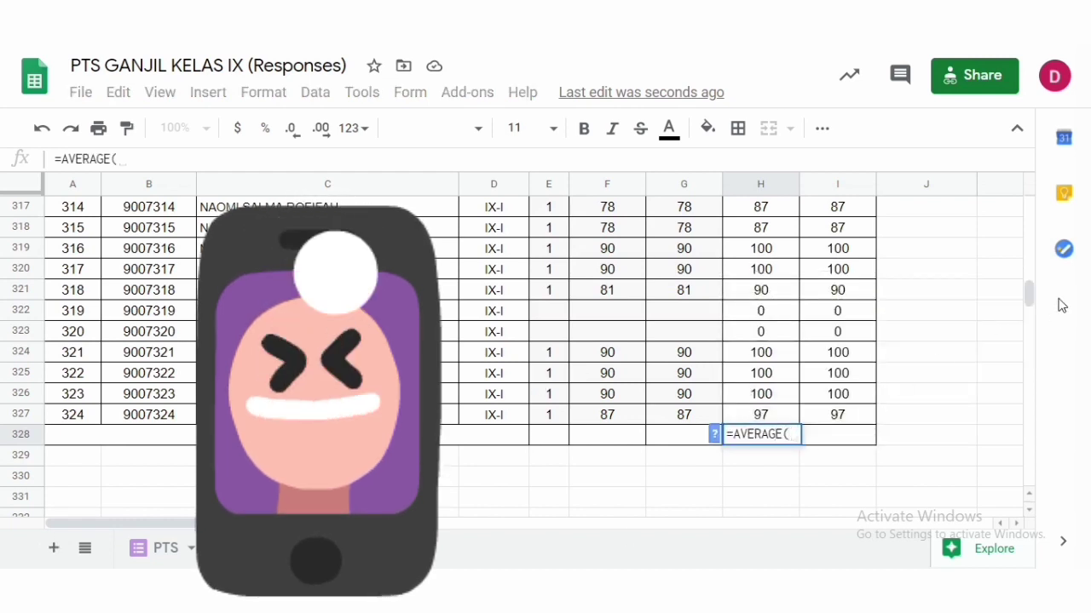
pyautogui.moveTo(1030, 300); pyautogui.dragTo(1010, 162)
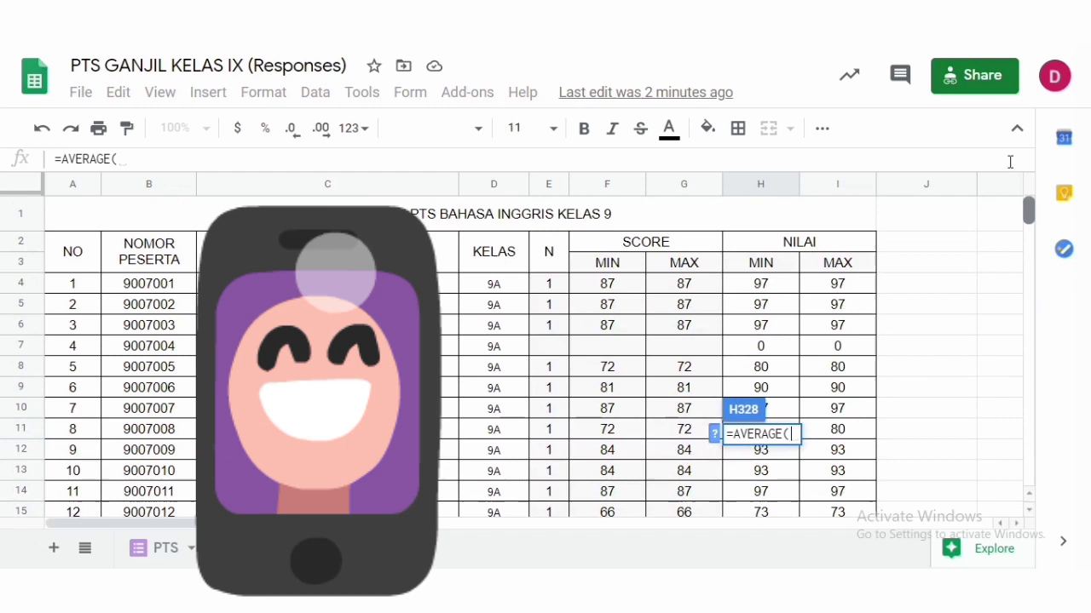
pyautogui.click(743, 289)
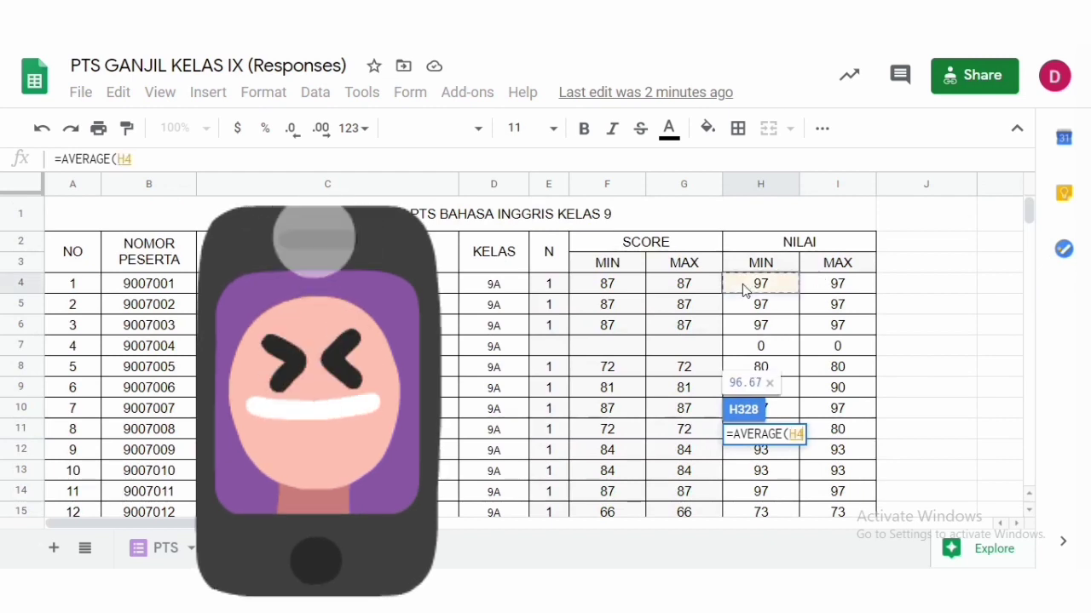
pyautogui.hotkey('ctrl', 'shift', 'Down')
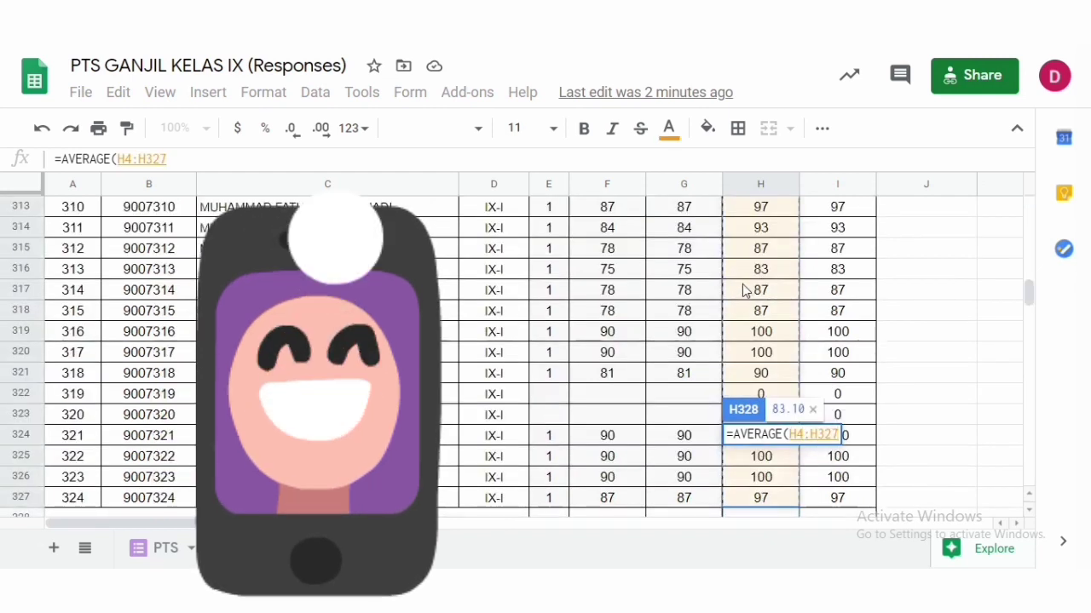
pyautogui.press('Return')
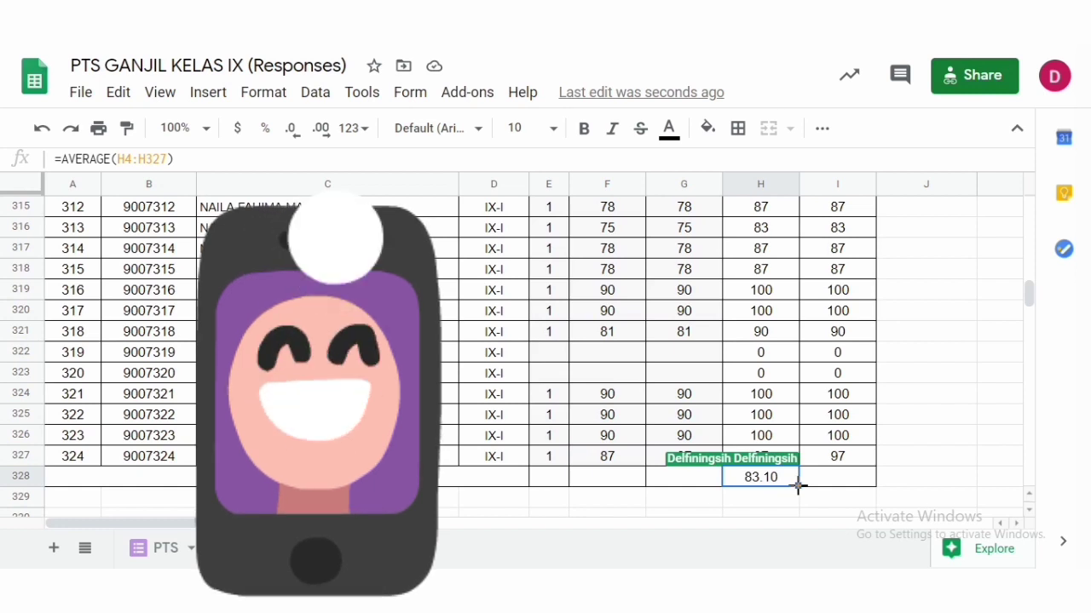
pyautogui.moveTo(798, 486); pyautogui.dragTo(847, 487)
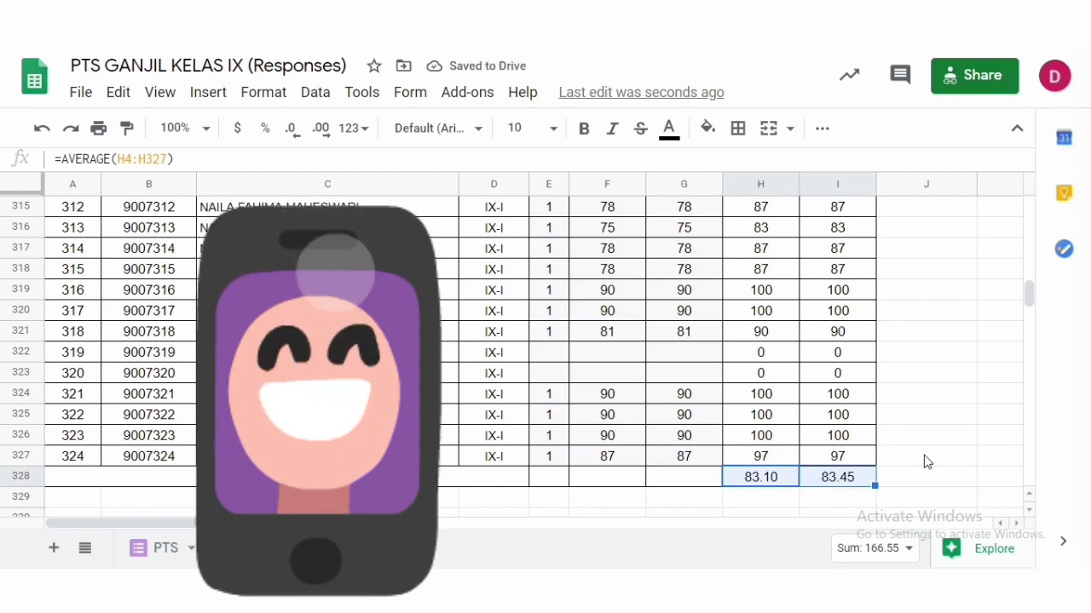
# - Scroll back to the top and inspect the NILAI formulas in the first rows
pyautogui.scroll(9, 933, 473)
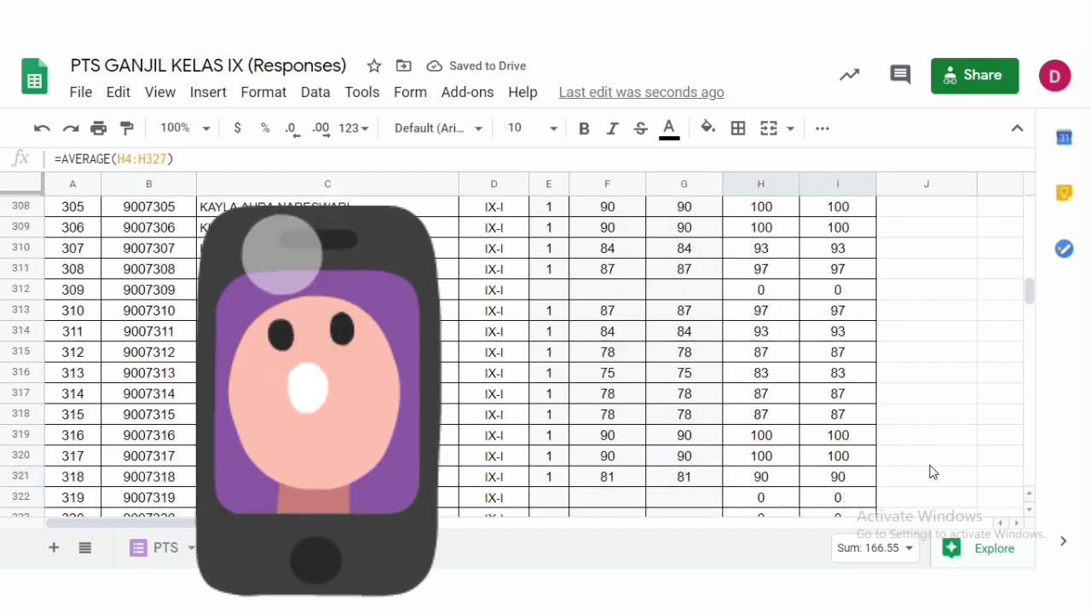
pyautogui.scroll(3, 931, 474)
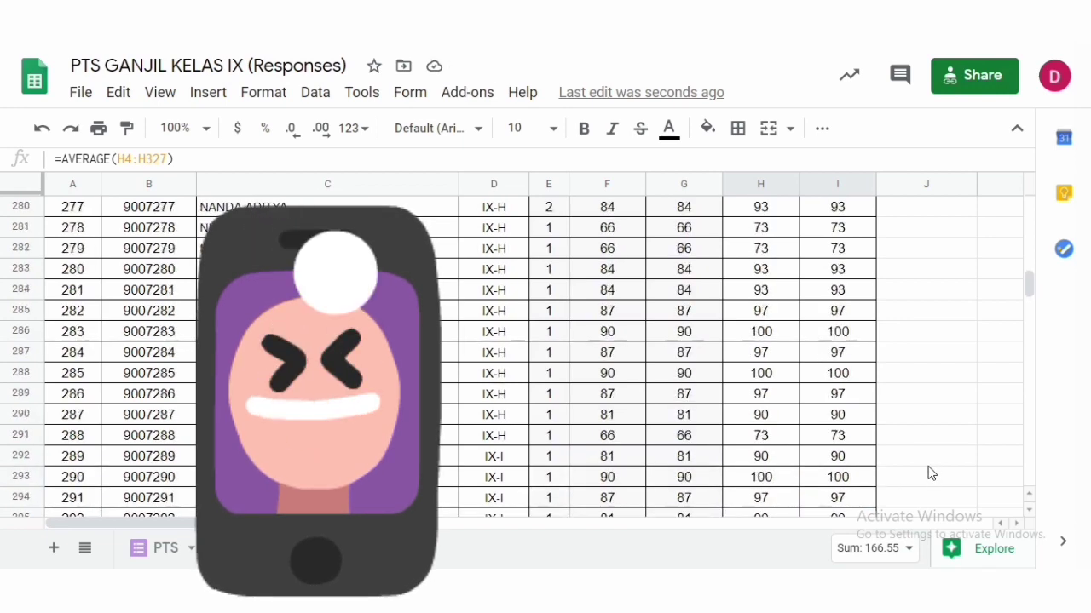
pyautogui.scroll(17, 931, 474)
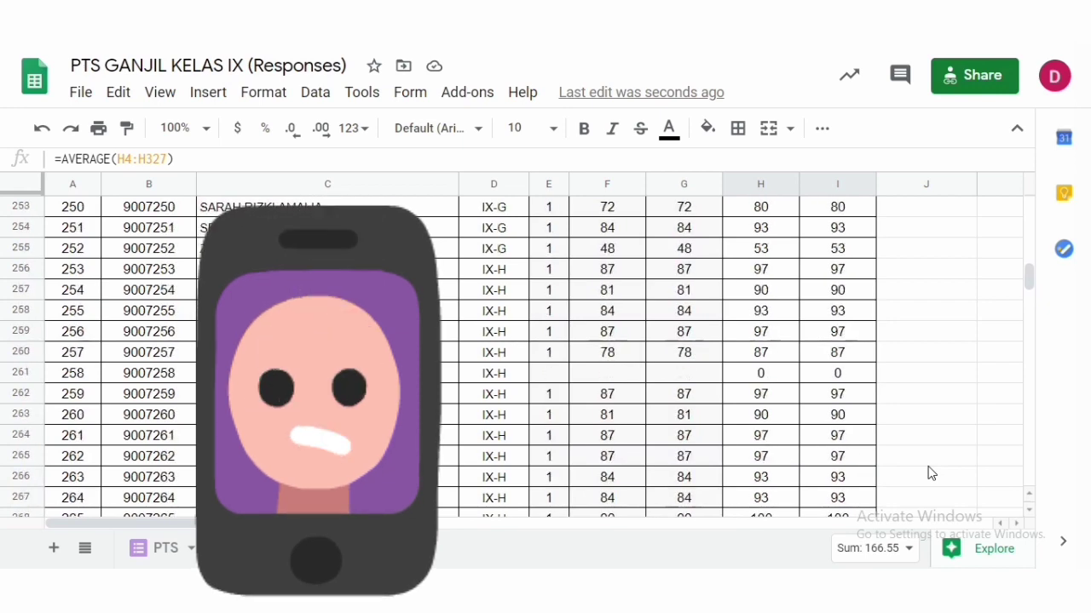
pyautogui.scroll(5, 931, 474)
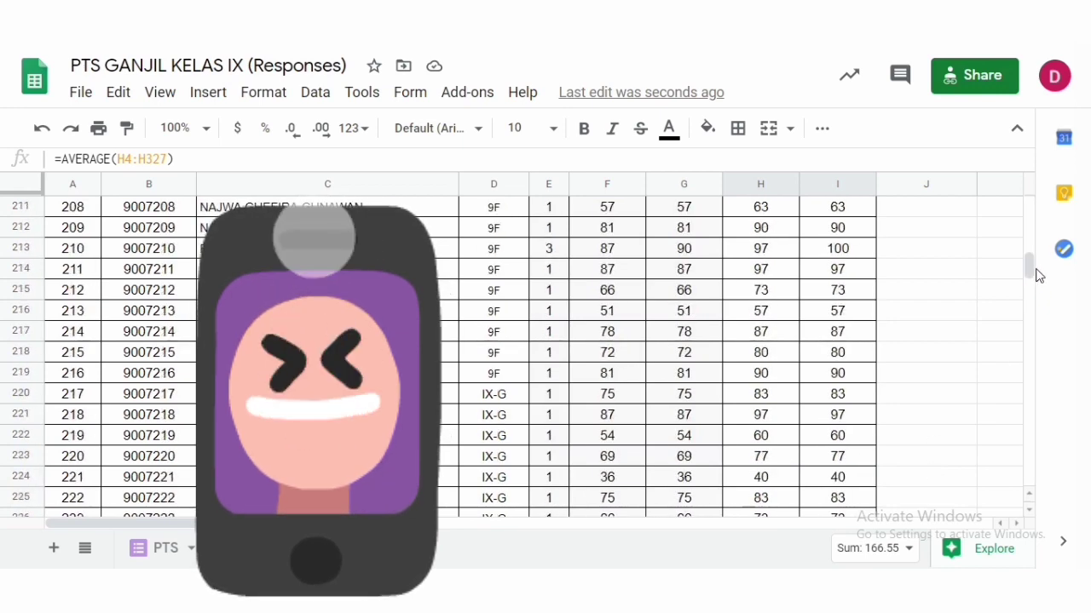
pyautogui.moveTo(1031, 256); pyautogui.dragTo(1000, 183)
pyautogui.click(764, 304)
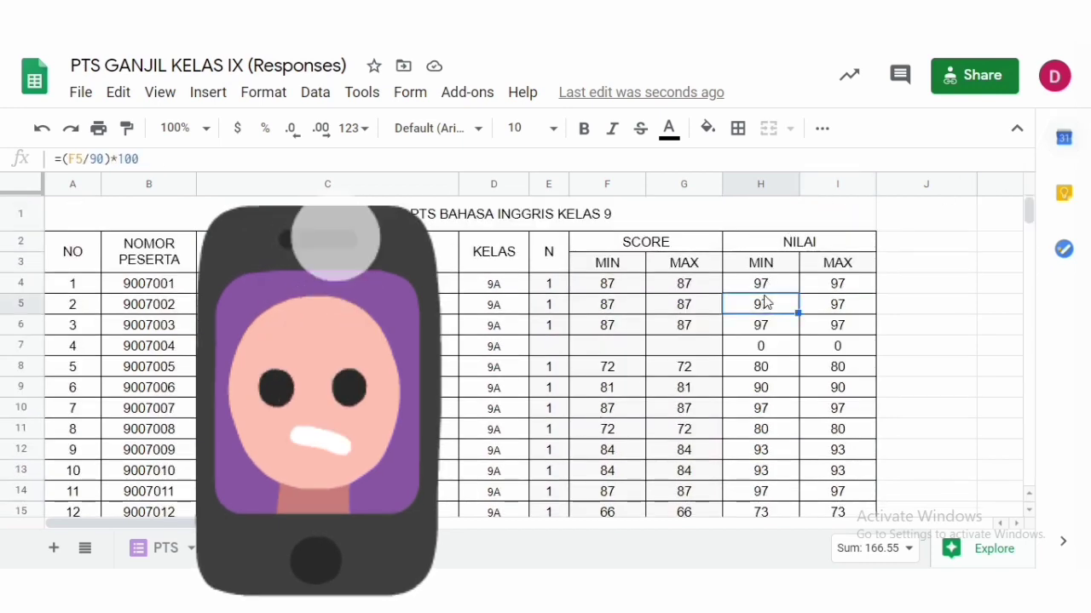
pyautogui.click(839, 288)
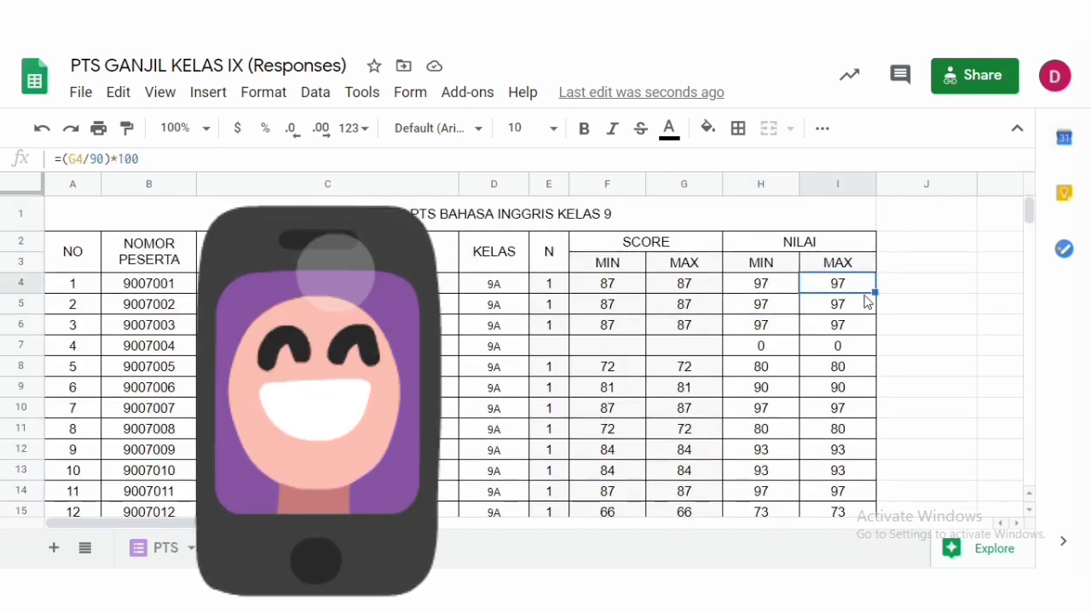
pyautogui.click(929, 331)
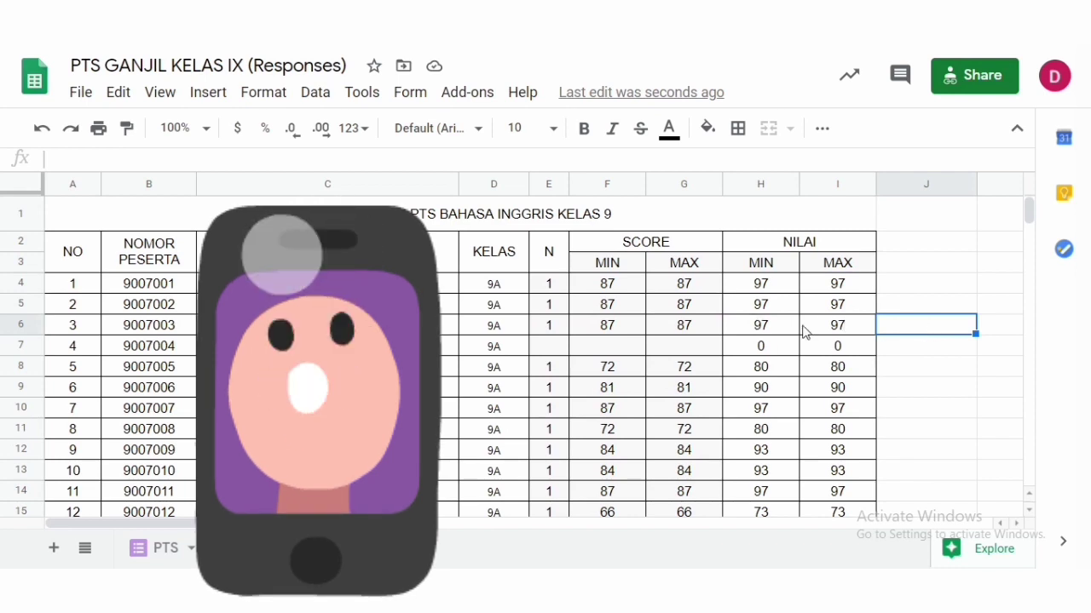
pyautogui.click(852, 368)
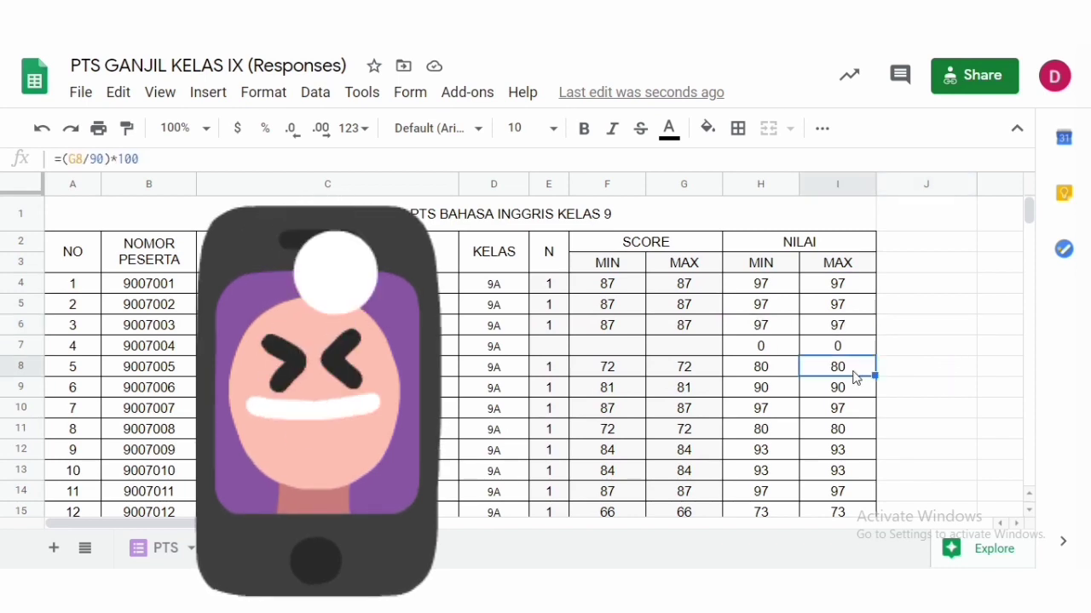